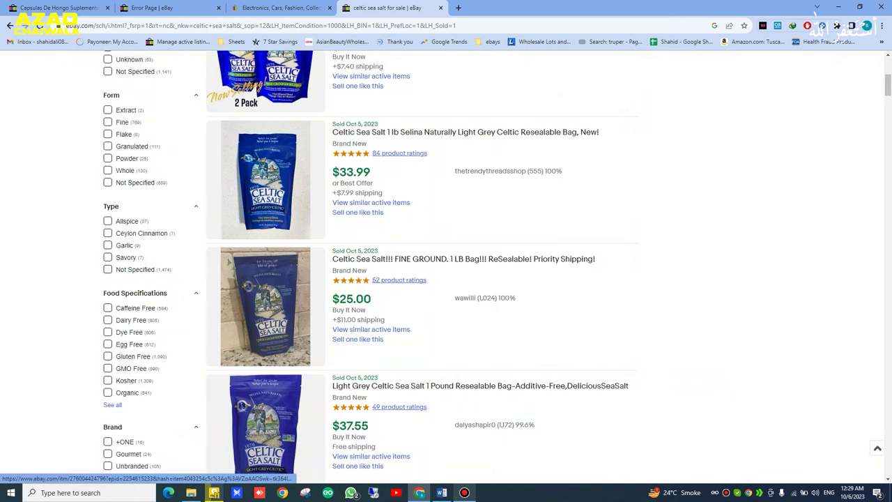
Step: Open the 1 lb Selina Naturally, 1.5LB Light Grey and Delicious Celtic Sea Salt sold listings in background tabs
scroll(230, 262, "down", 8)
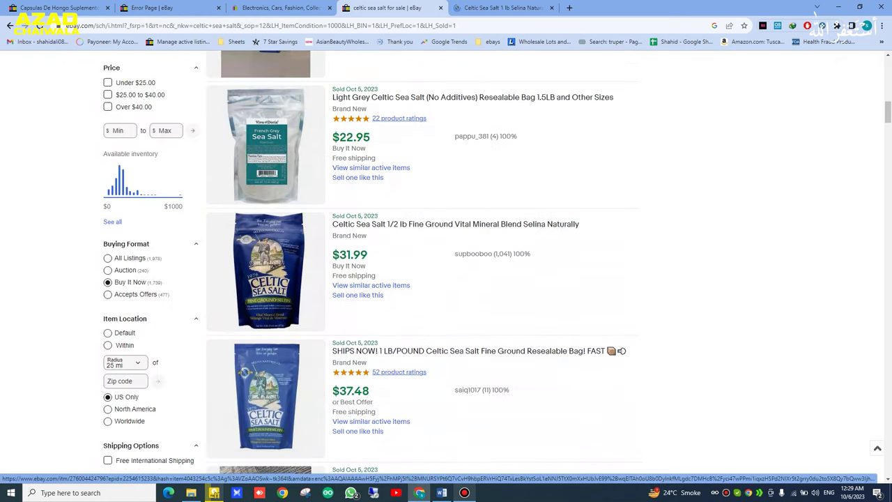
middle_click(229, 262)
scroll(229, 262, "down", 7)
scroll(429, 268, "down", 2)
scroll(429, 268, "up", 2)
middle_click(229, 263)
scroll(229, 263, "down", 6)
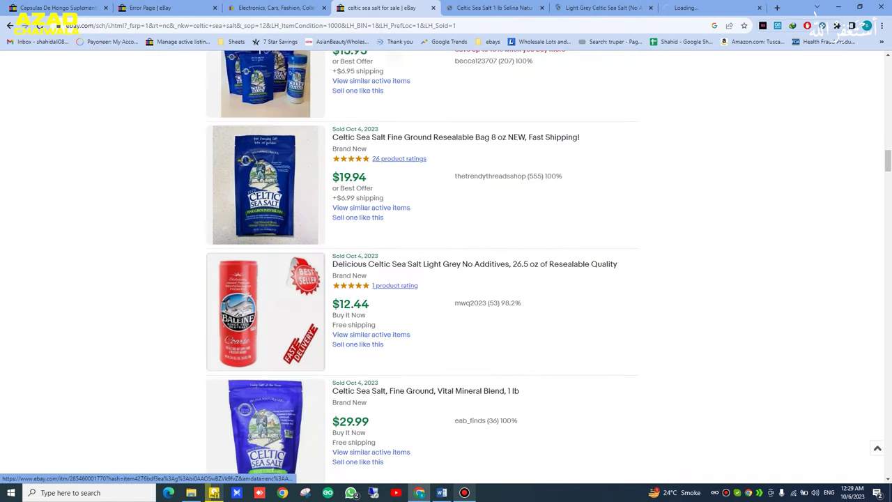
middle_click(446, 264)
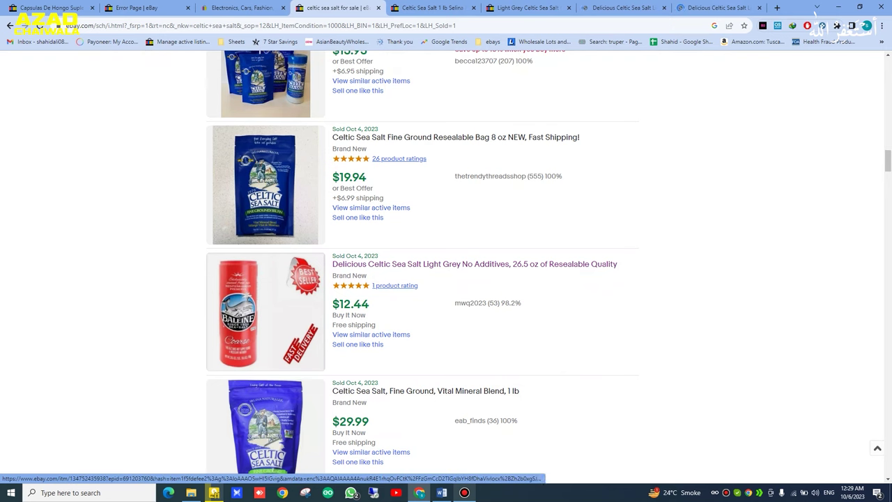
Step: Check the sold date of the 26.5 oz Delicious Celtic Sea Salt result and return to the start of the results
left_click_drag(333, 255, 379, 256)
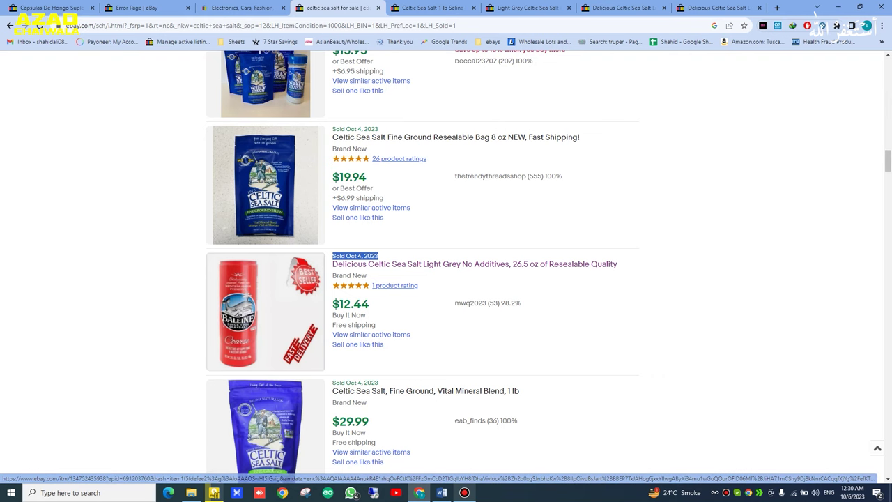
scroll(446, 265, "up", 15)
scroll(446, 265, "up", 5)
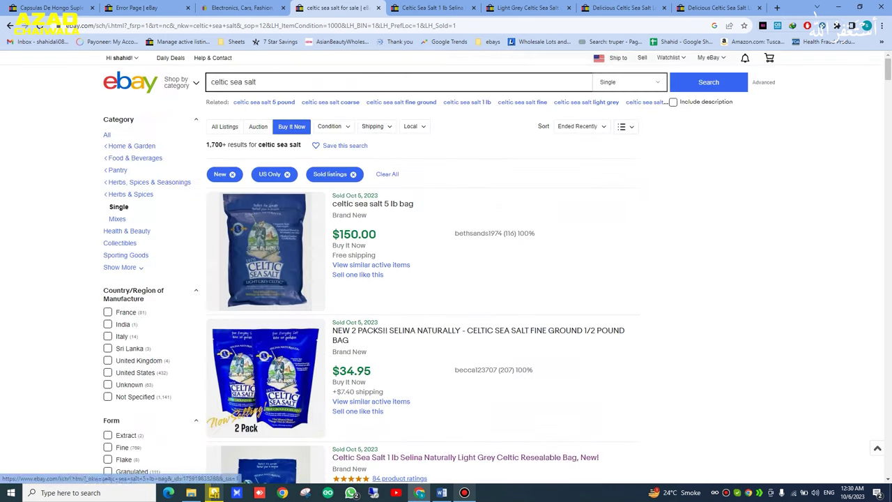
Step: Look through the opened Celtic sea salt listings and return to the sold search results
key("ctrl+Tab")
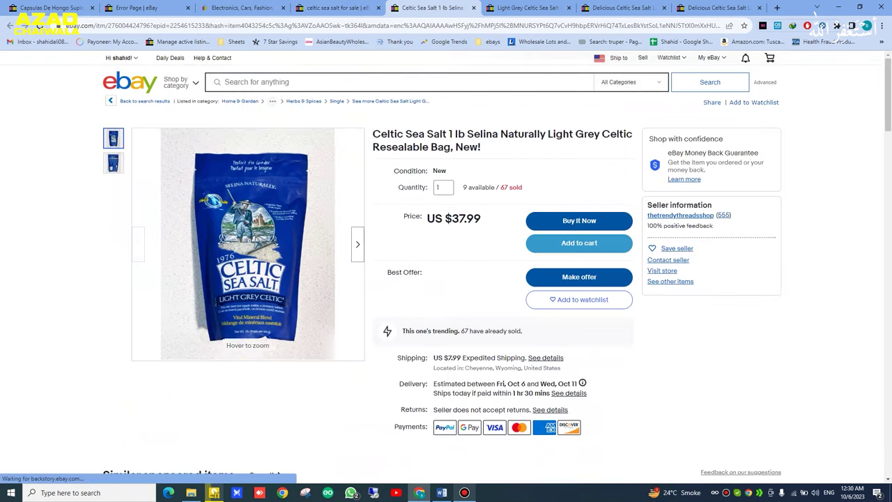
key("ctrl+Tab")
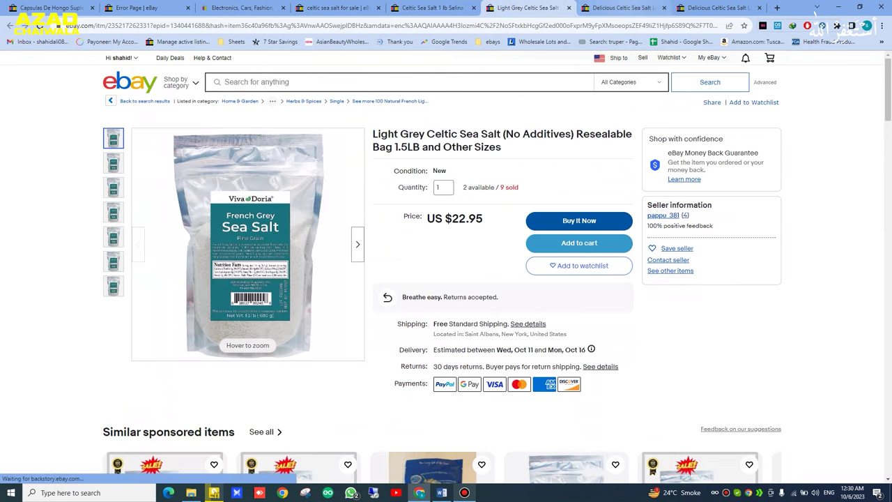
key("ctrl+Tab")
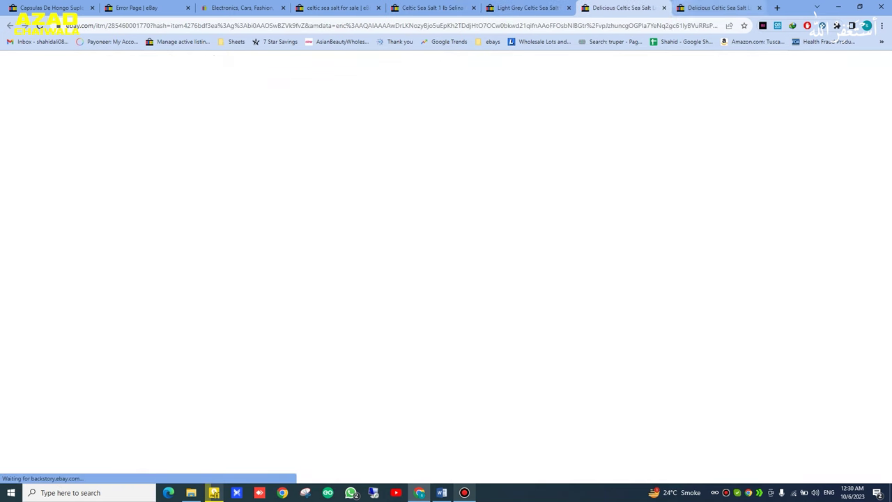
key("ctrl+Tab")
left_click(337, 9)
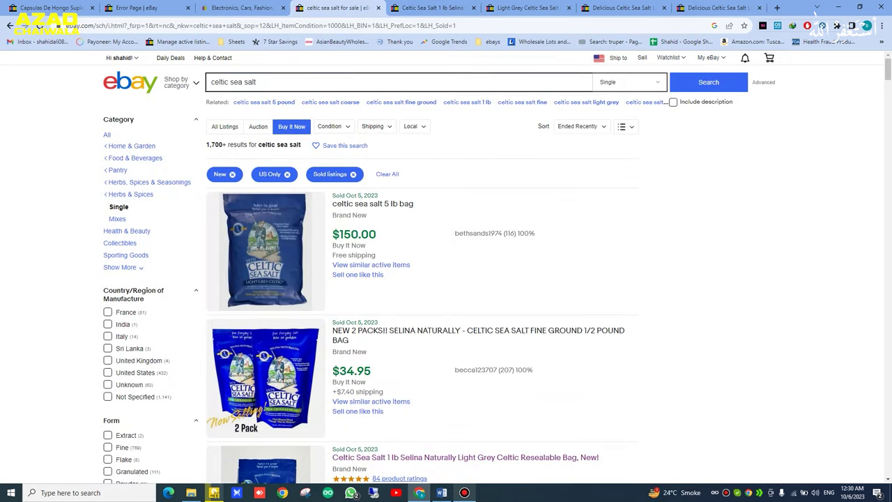
Step: Check the sold date of the celtic sea salt 5 lb bag result
scroll(446, 267, "down", 2)
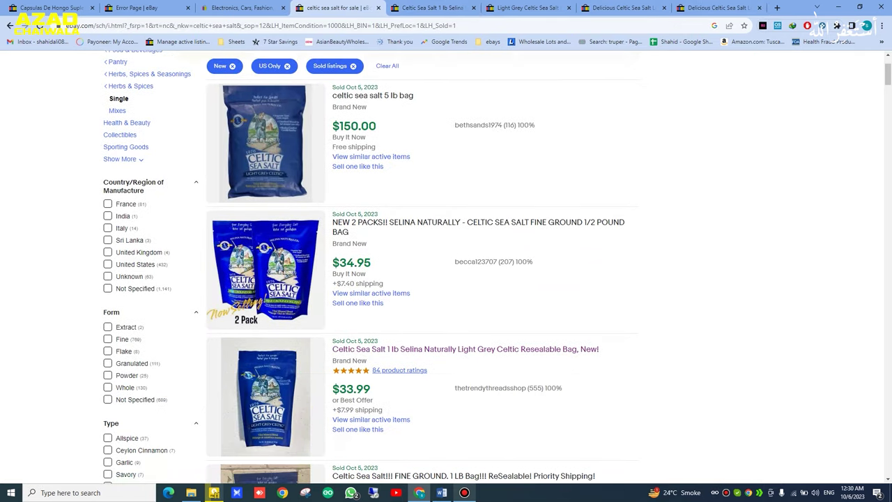
left_click_drag(340, 88, 372, 88)
left_click(373, 87)
Step: Open the purchase history of the 1 lb Selina Naturally Light Grey listing with the purchase history extension
left_click(430, 7)
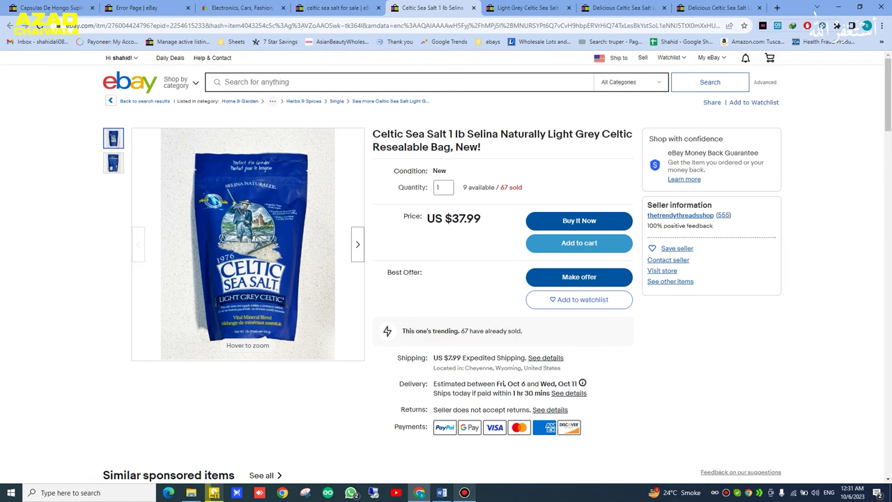
left_click(762, 25)
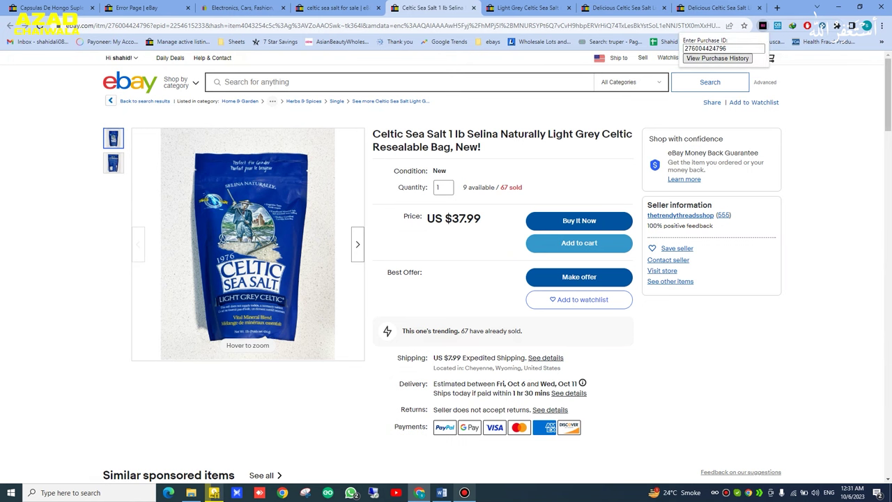
left_click(717, 58)
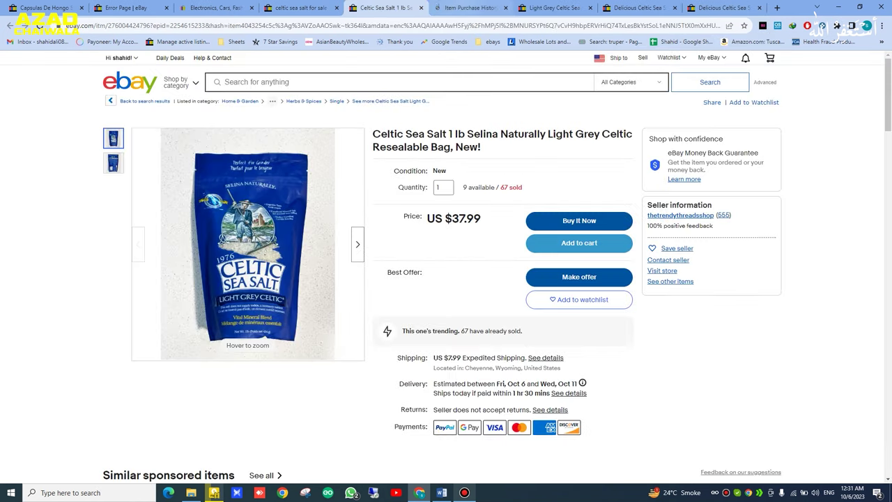
Step: Examine the dates, prices and quantities of the listing's recent purchases, and compare them with the listing page
scroll(442, 278, "down", 3)
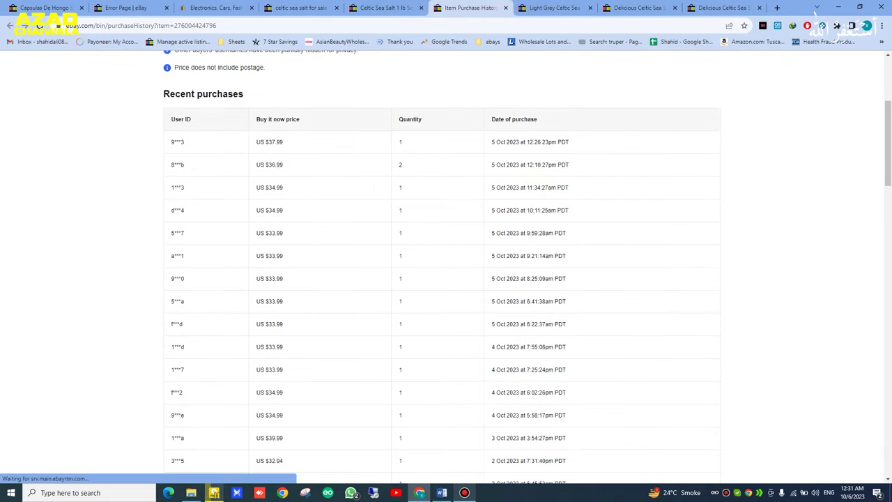
left_click_drag(491, 142, 534, 142)
left_click_drag(491, 165, 529, 164)
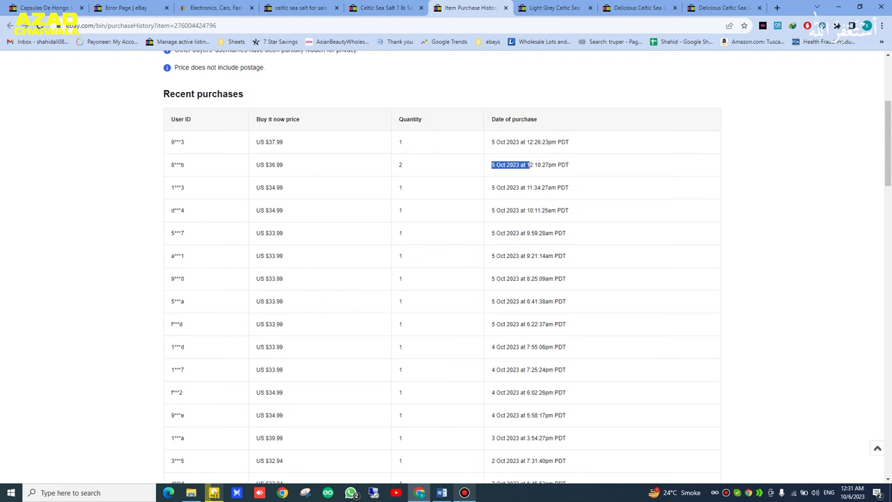
left_click_drag(491, 323, 167, 141)
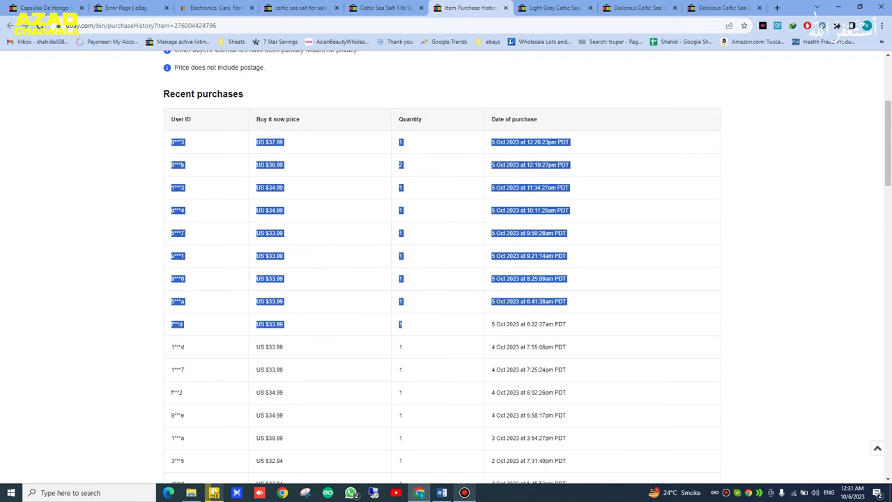
scroll(446, 279, "down", 3)
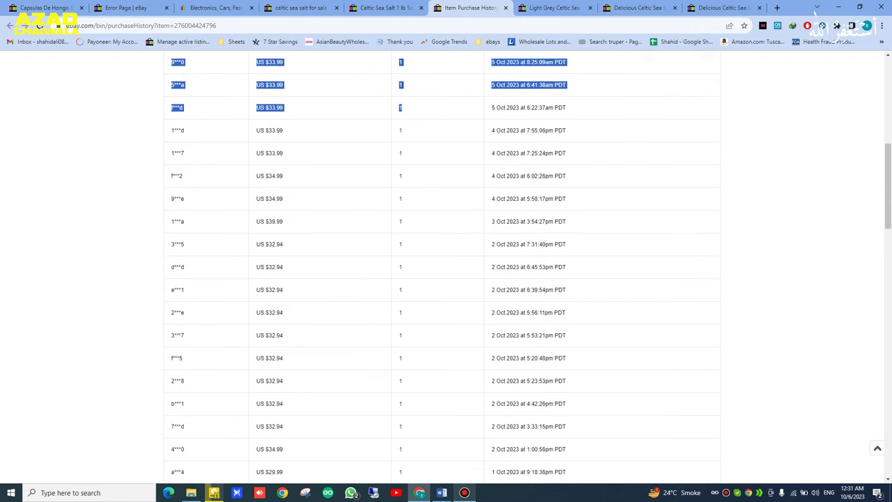
scroll(446, 279, "down", 5)
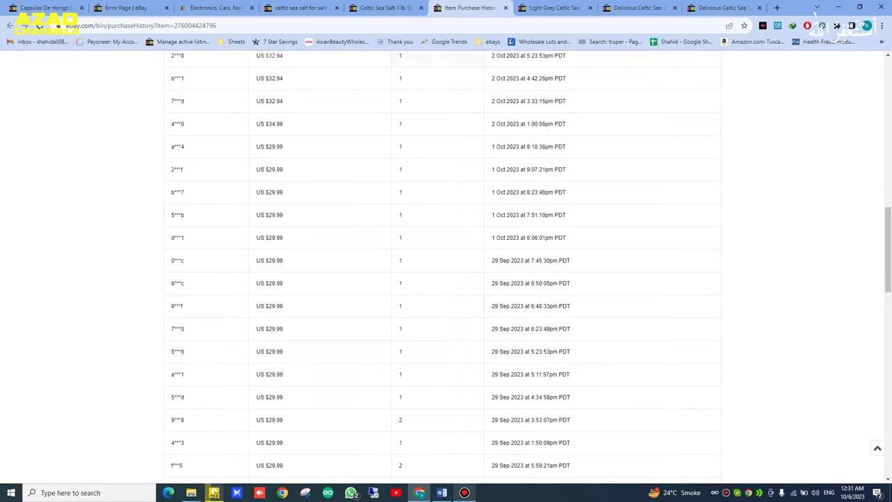
scroll(446, 279, "down", 10)
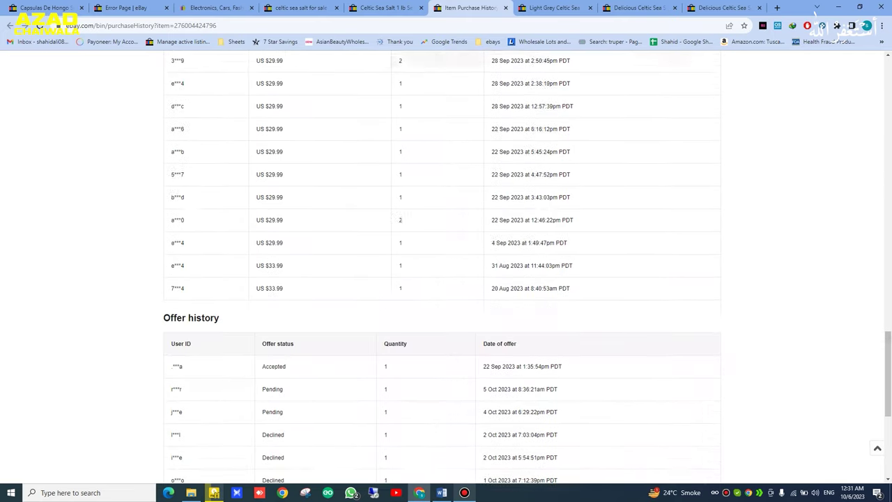
scroll(446, 278, "up", 15)
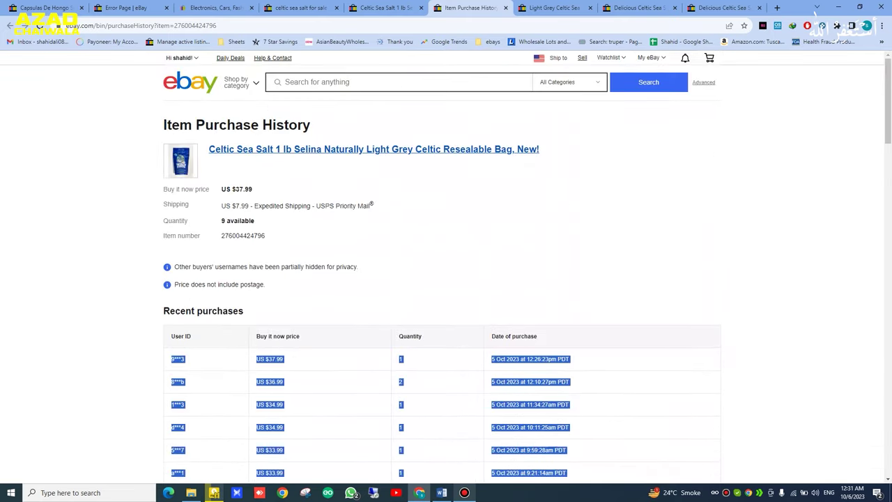
key("ctrl+shift+Tab")
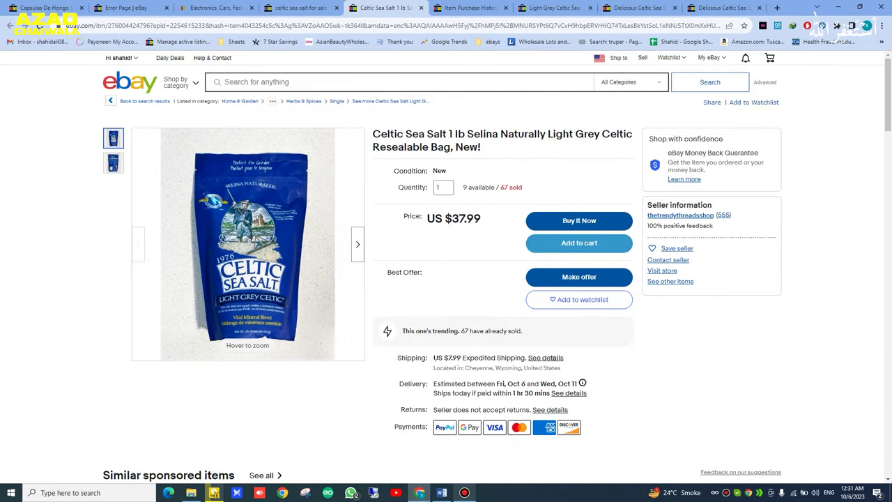
key("ctrl+Tab")
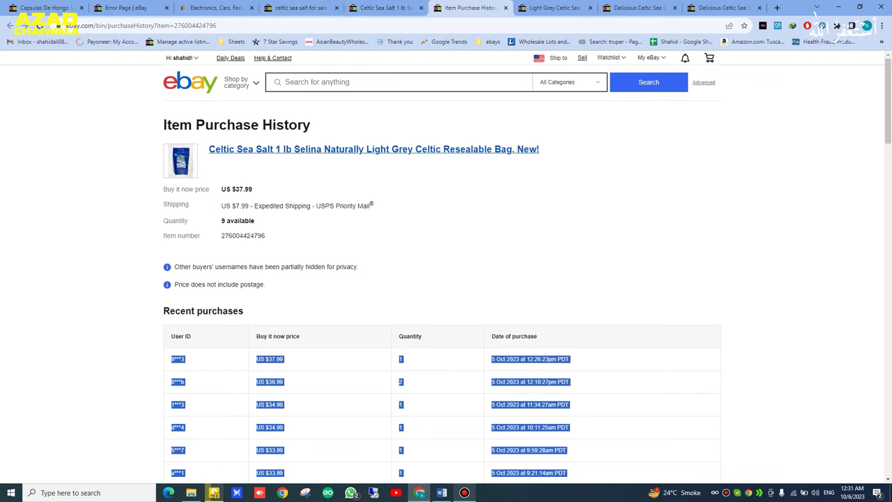
Step: Highlight the item number at the end of the purchase history page's web address
left_click(487, 258)
key("ctrl+l")
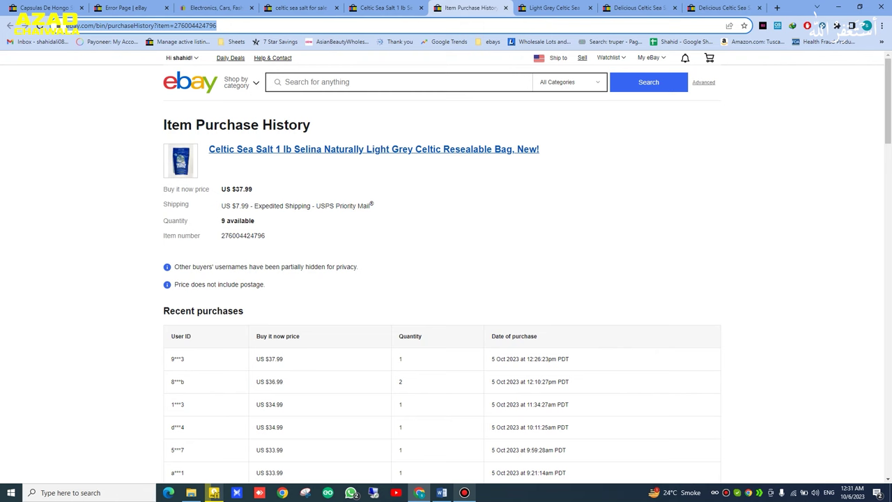
left_click(195, 25)
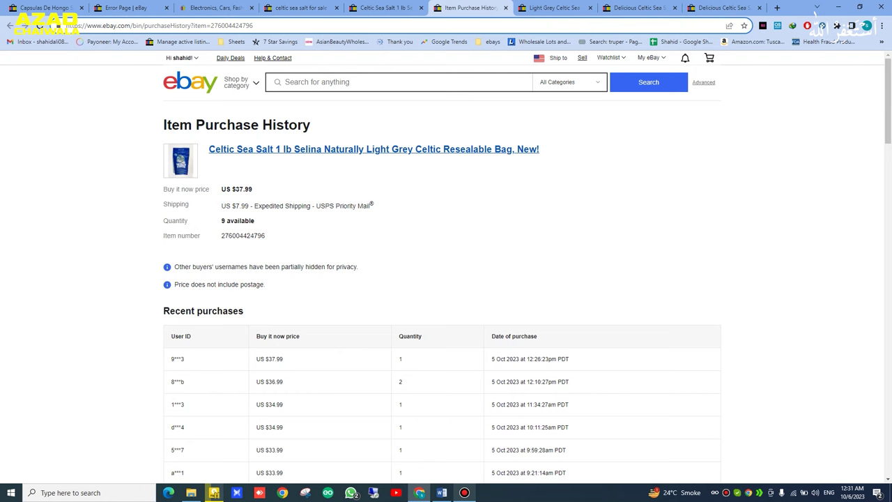
left_click_drag(210, 25, 254, 25)
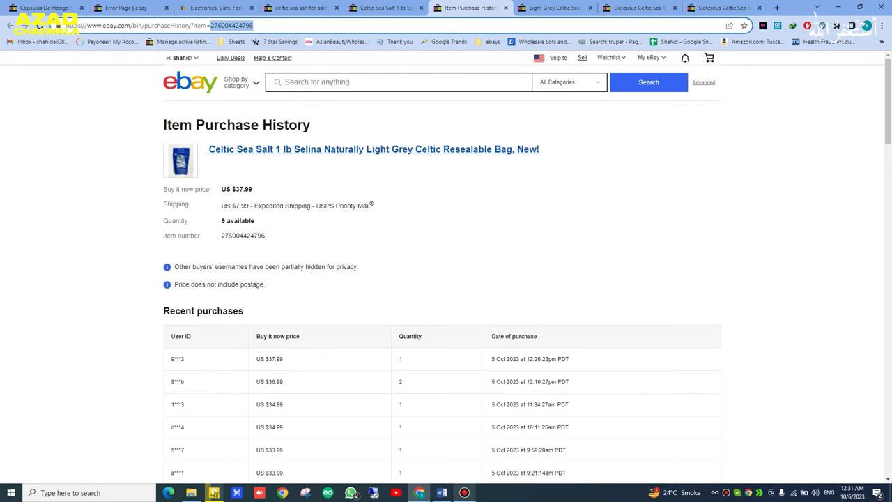
Step: Locate the same item number in the 1 lb listing's web address and in its About this item details
left_click(385, 8)
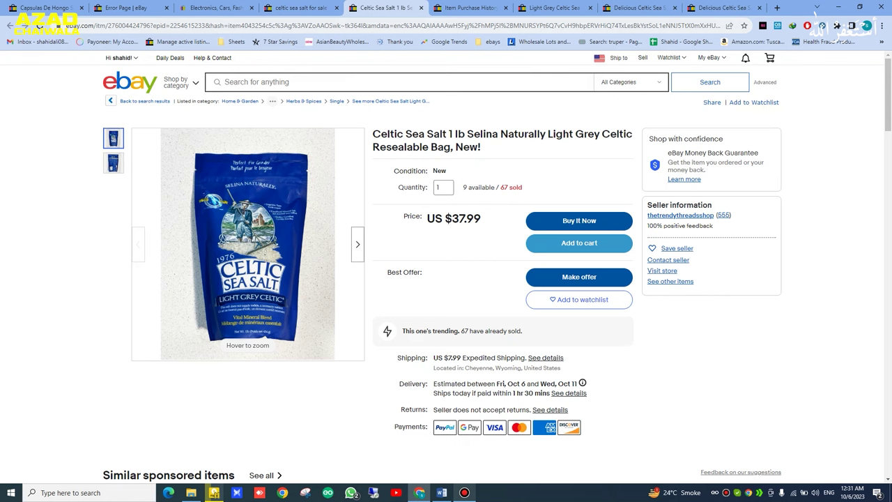
left_click(165, 26)
left_click(164, 26)
double_click(165, 26)
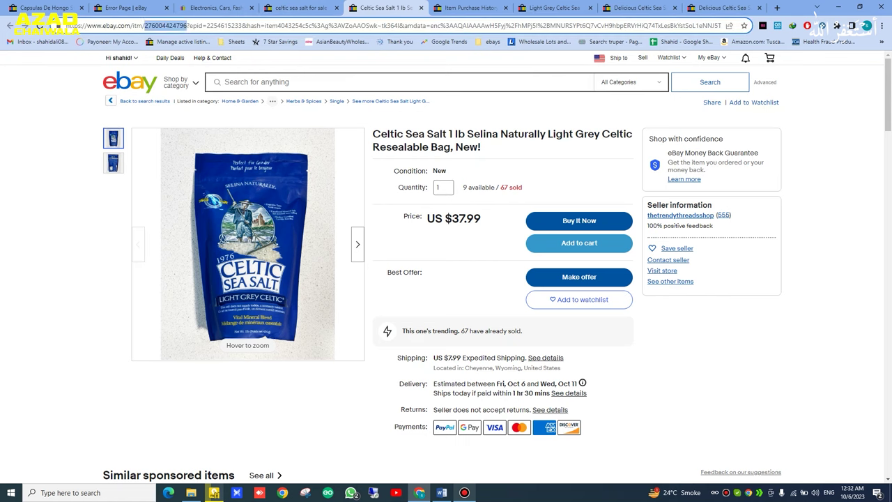
scroll(446, 279, "down", 10)
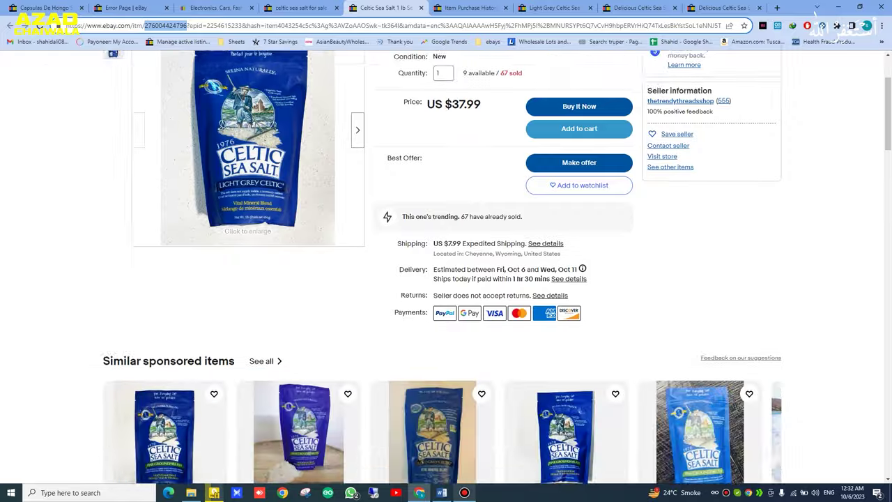
scroll(446, 279, "up", 3)
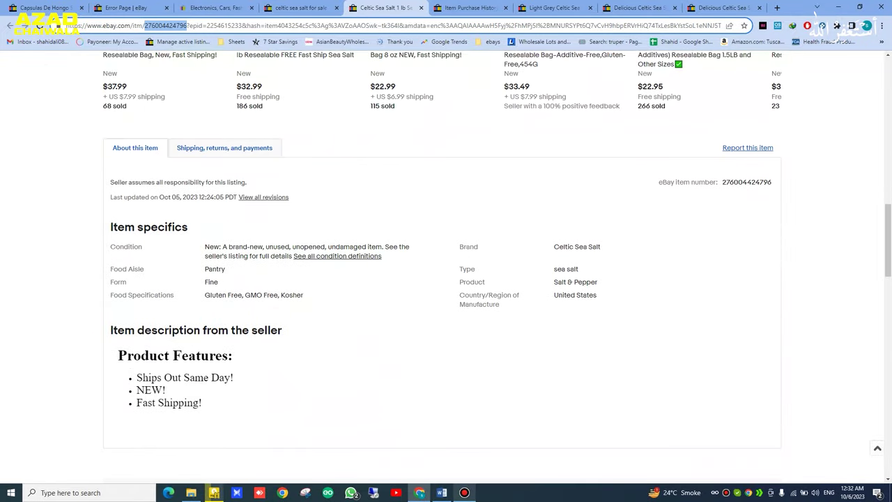
double_click(747, 183)
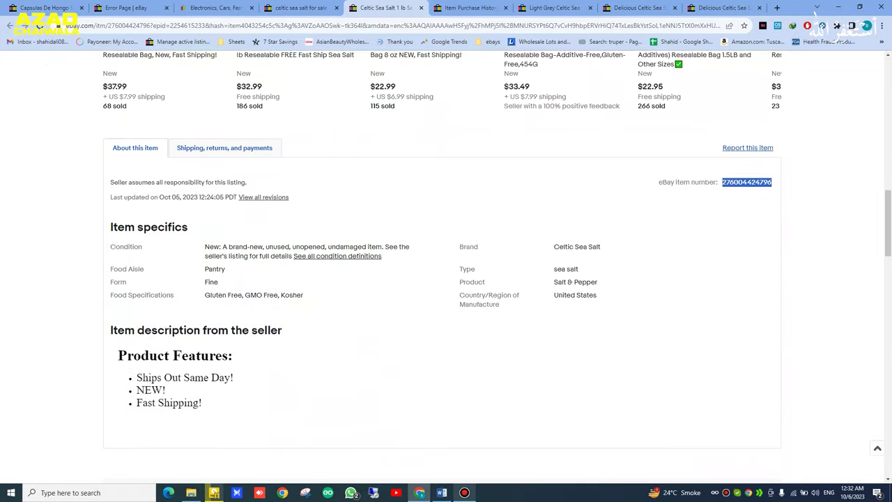
Step: Copy the purchase history address up to "purchaseHistory?item=", leaving out the item number
left_click(468, 7)
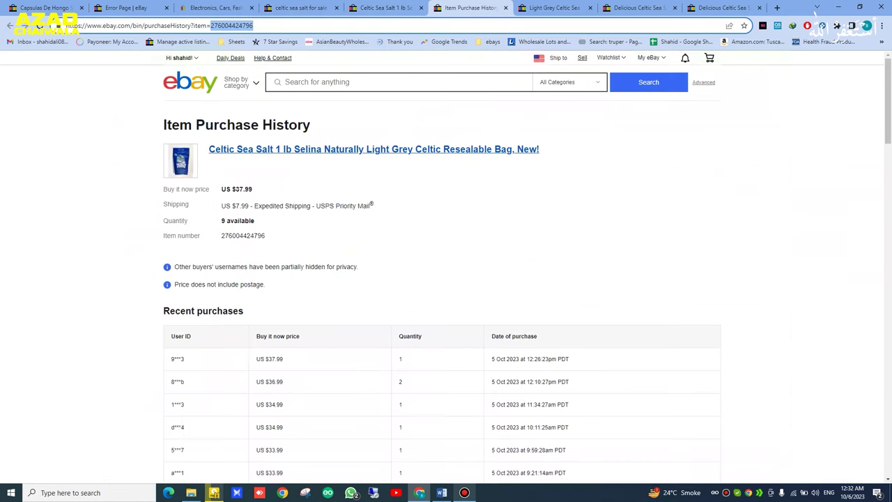
triple_click(254, 26)
left_click(254, 26)
left_click_drag(210, 26, 65, 25)
key("ctrl+c")
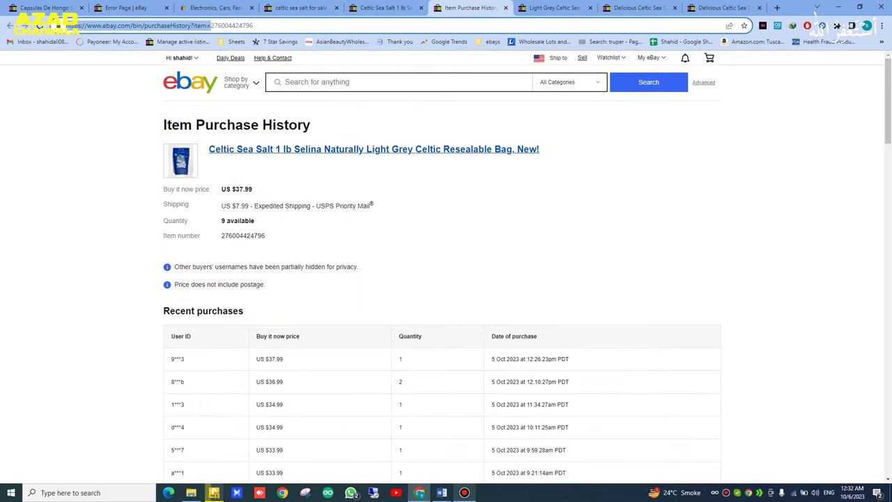
Step: Close the purchase history page and paste the copied address into a new tab placed near the search results
left_click(506, 7)
left_click(691, 7)
left_click_drag(704, 8, 386, 8)
key("ctrl+v")
left_click(320, 7)
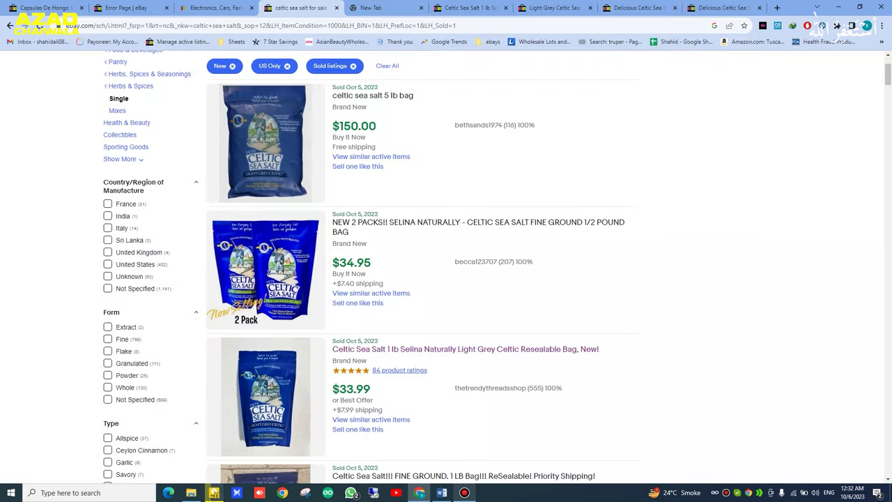
Step: Append the item number copied from the 1 lb listing to the purchase history address, open the page and look over the recent purchases
left_click(394, 8)
left_click(464, 8)
right_click(746, 180)
left_click(759, 179)
key("ctrl+Page_Down")
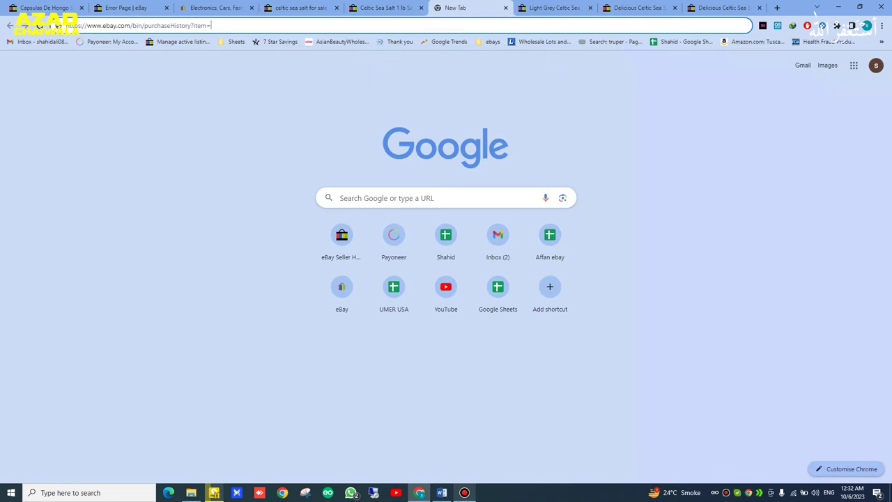
key("ctrl+v")
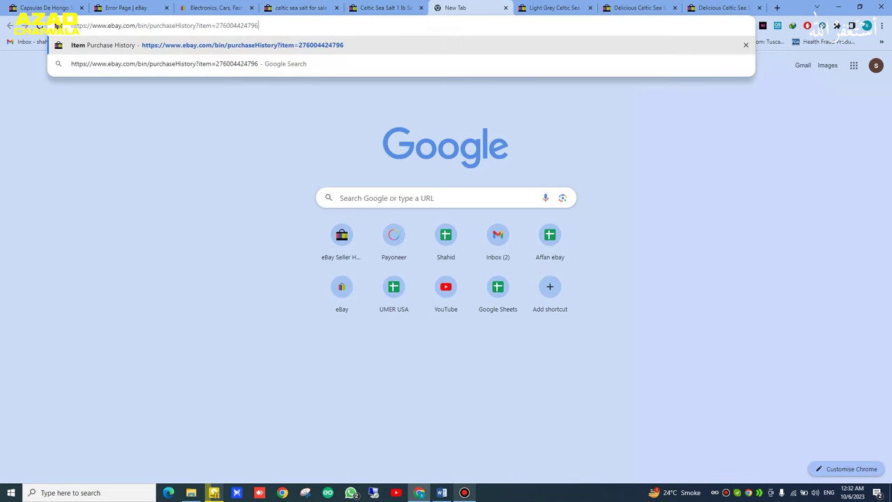
key("Return")
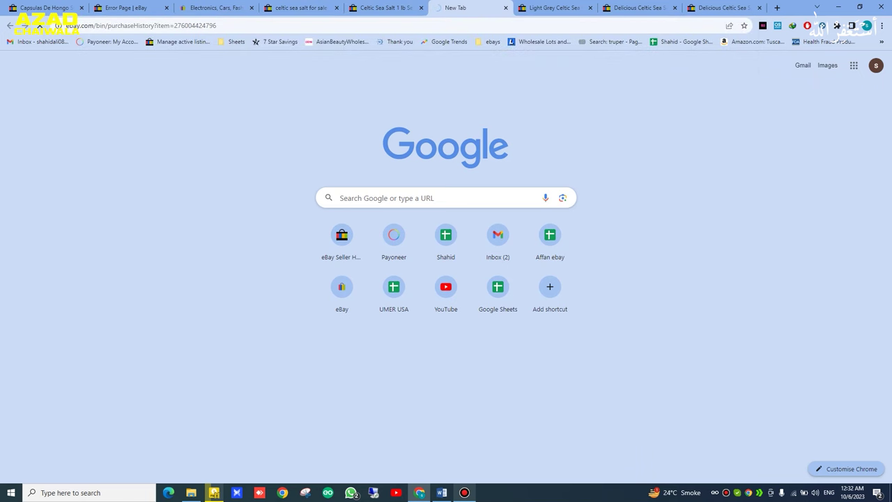
scroll(446, 265, "down", 5)
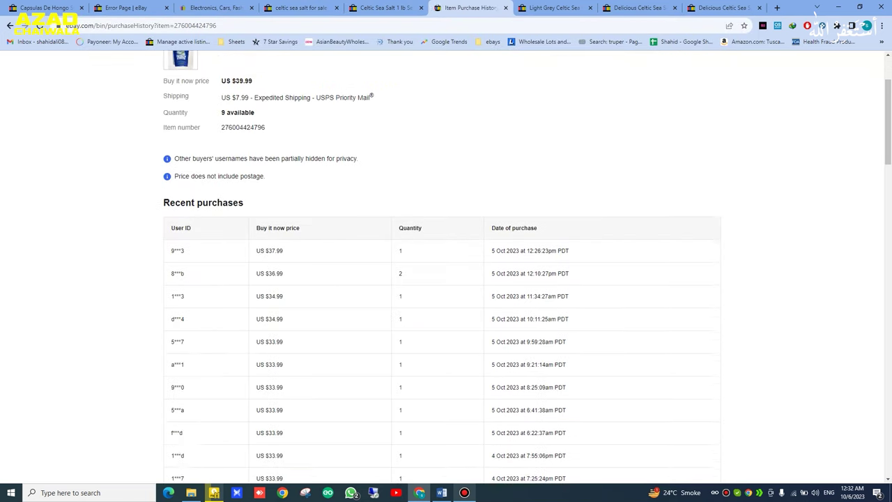
scroll(446, 265, "down", 5)
scroll(445, 265, "up", 10)
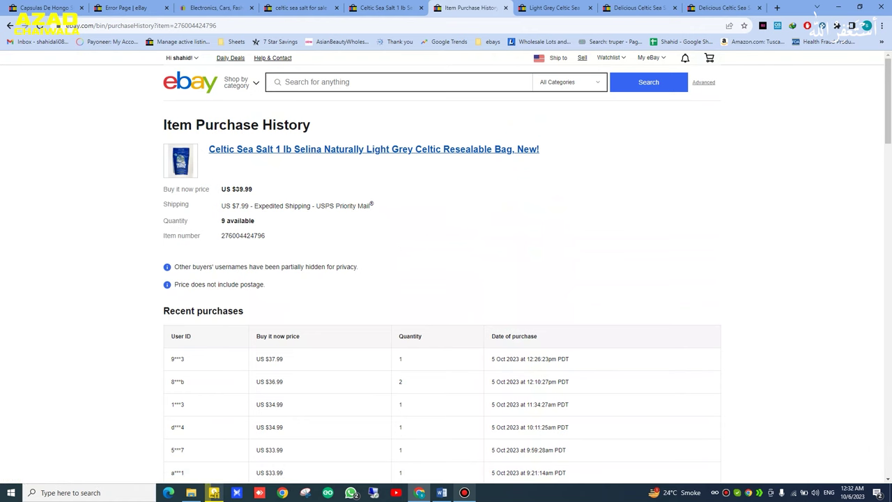
Step: Try editing the purchase history address to the ebay.co.uk domain without an item number, and reload the original page
left_click(130, 25)
left_click(130, 25)
key("BackSpace")
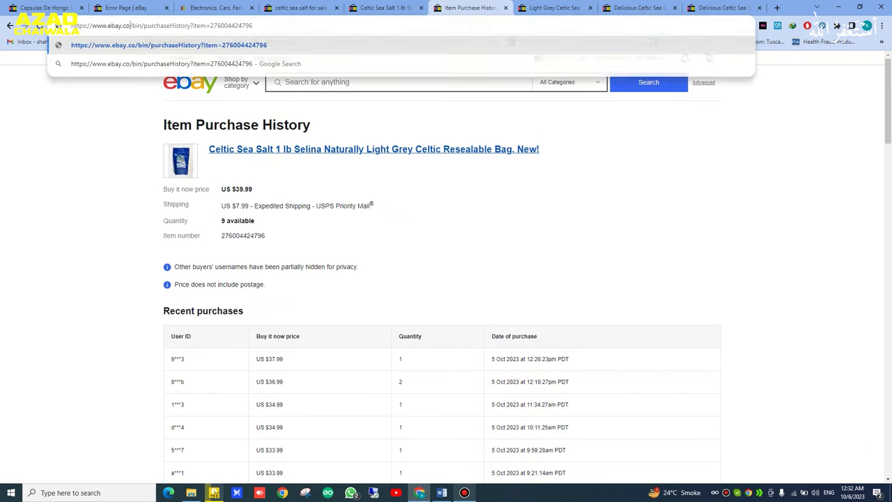
type(".uk")
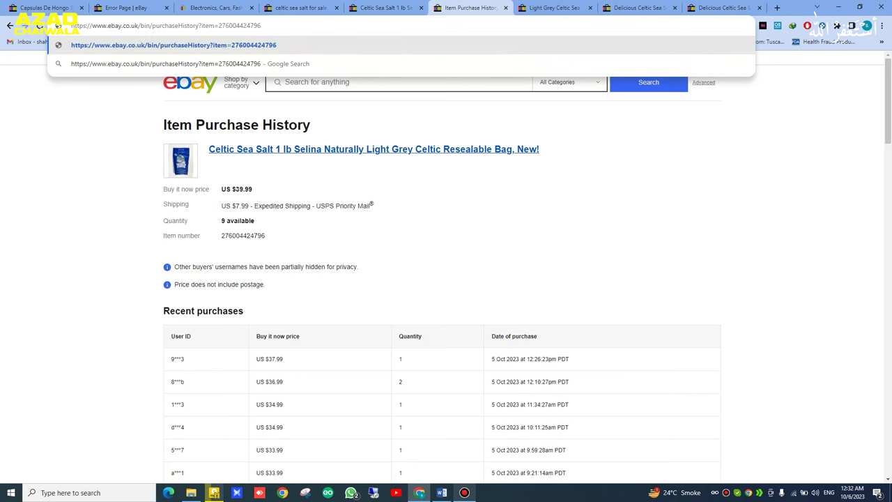
double_click(240, 26)
key("BackSpace")
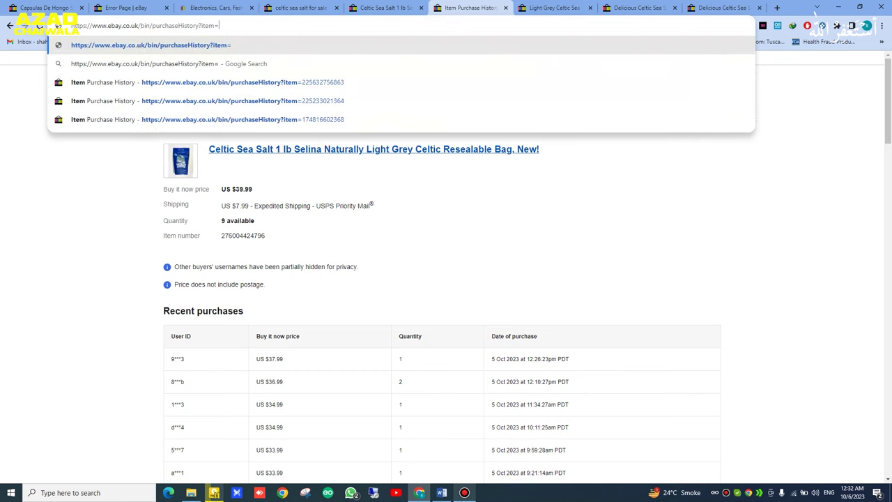
left_click(111, 182)
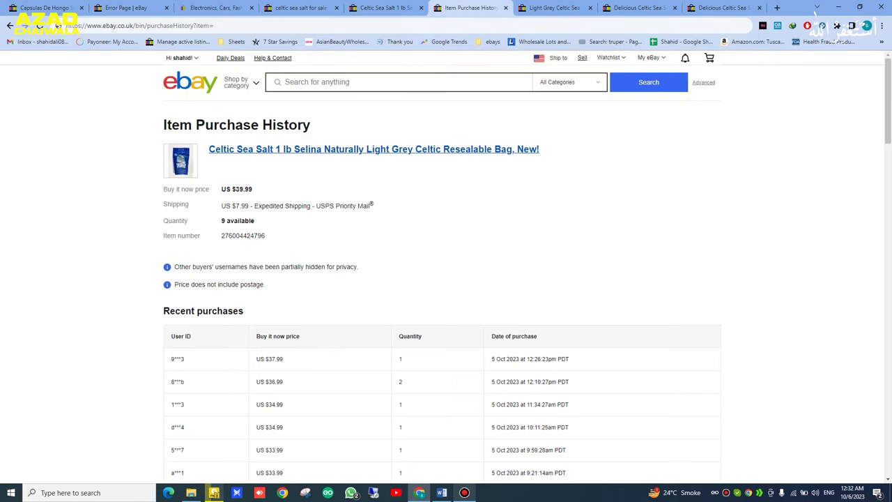
left_click(40, 26)
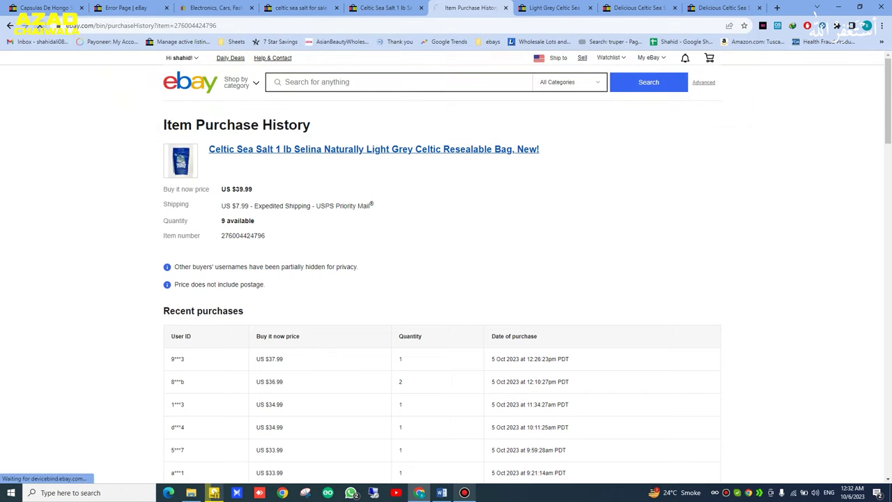
Step: Compare the sales and price details on the 1 lb listing with the entries in its purchase history
left_click(385, 8)
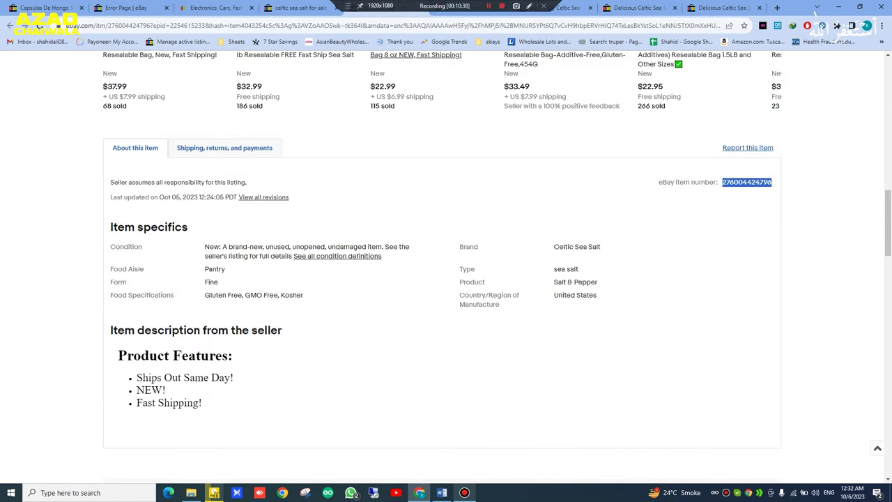
scroll(427, 139, "up", 7)
scroll(446, 279, "up", 7)
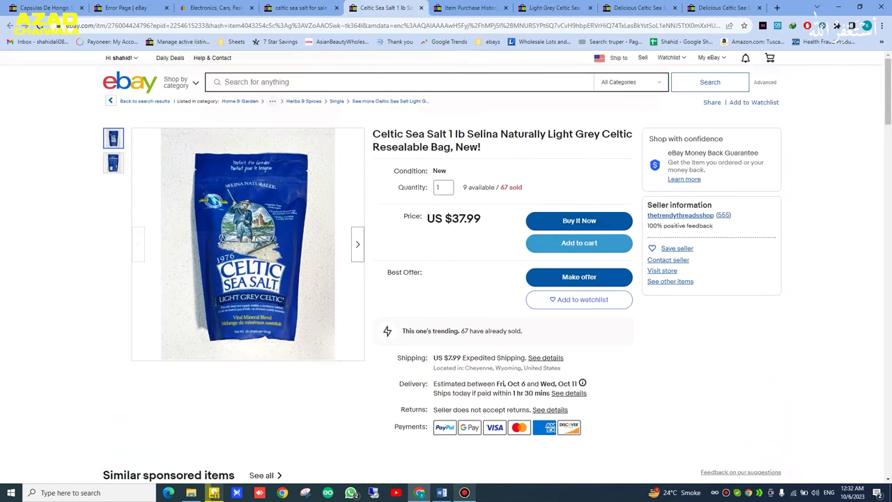
left_click(471, 8)
scroll(446, 279, "down", 7)
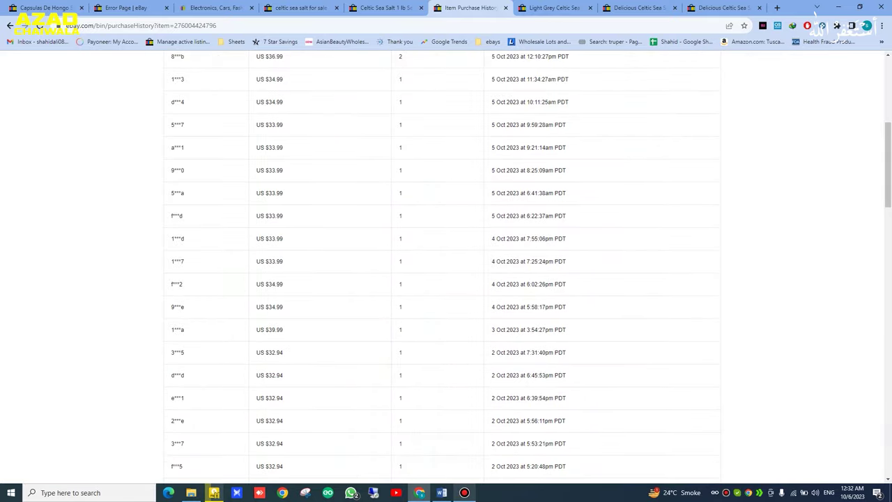
scroll(446, 279, "up", 7)
Step: Search Google for "Celtic Sea Salt 1 lb Selina Naturally" using the first part of the 1 lb listing's title
key("ctrl+shift+Tab")
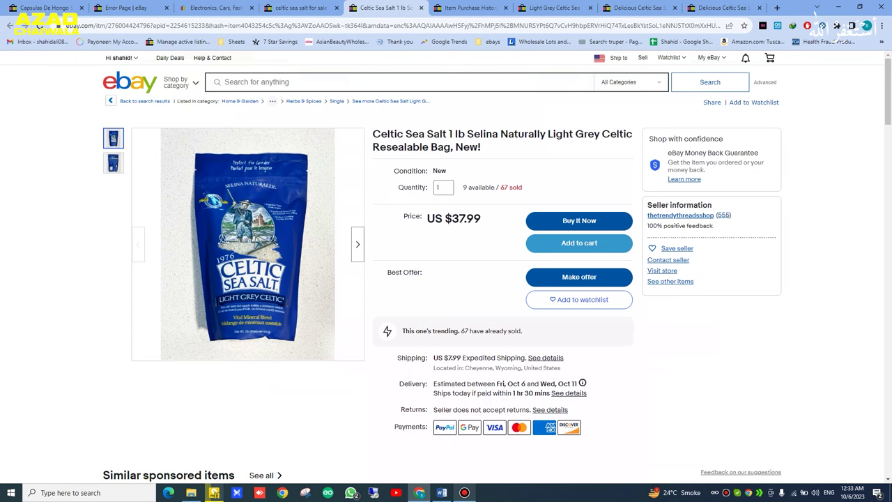
triple_click(386, 134)
left_click_drag(372, 134, 545, 134)
right_click(520, 133)
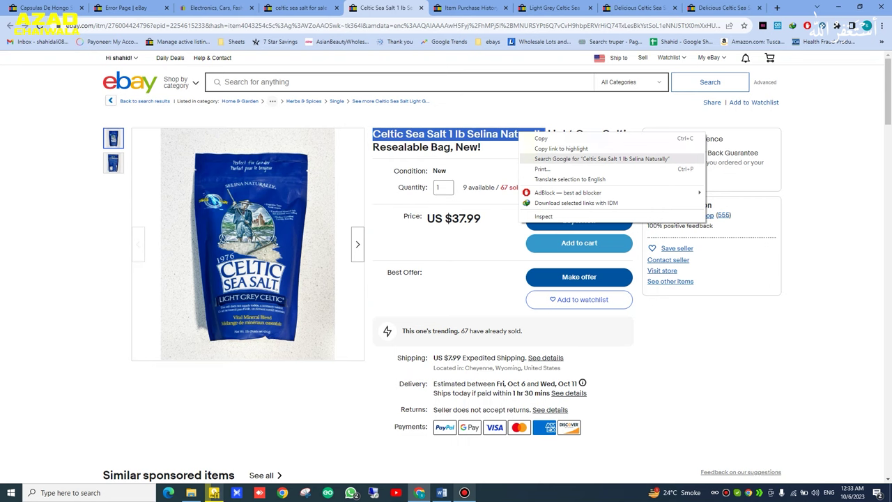
left_click(602, 159)
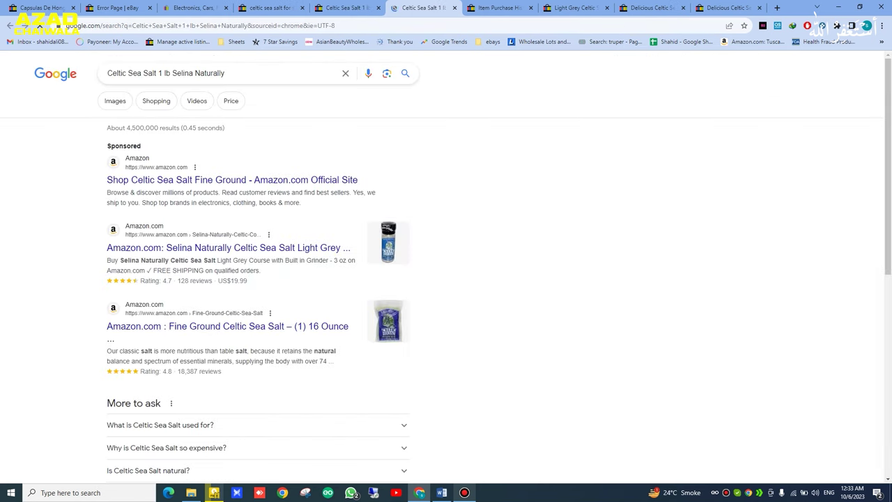
scroll(446, 279, "down", 2)
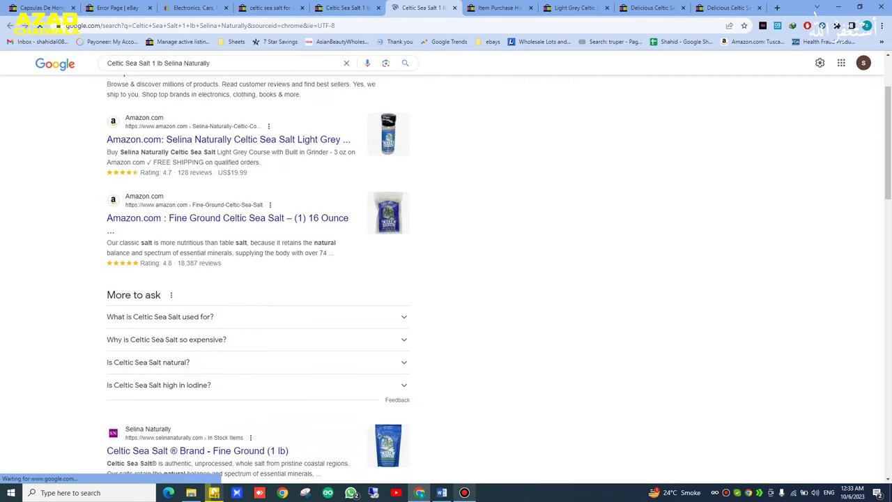
Step: Open the Amazon result for the 16 ounce Fine Ground Celtic Sea Salt and examine its product image, title and size options
left_click(347, 9)
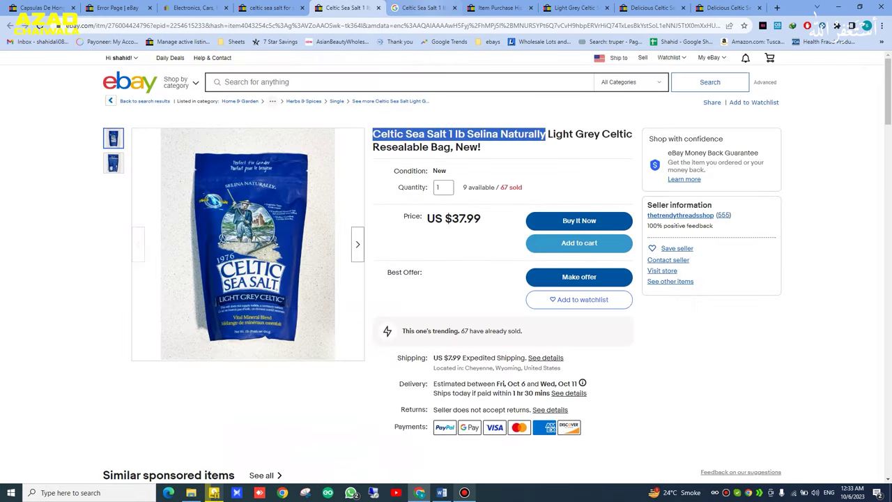
key("ctrl+Tab")
left_click(227, 217)
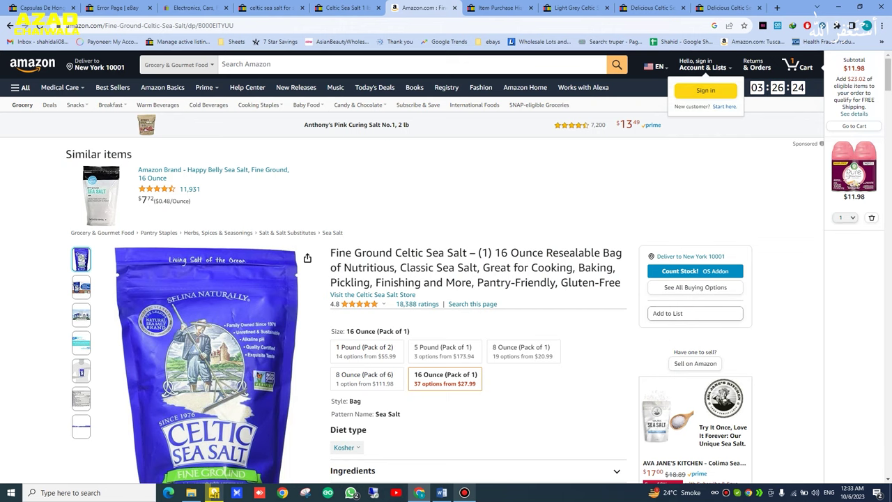
scroll(446, 278, "down", 2)
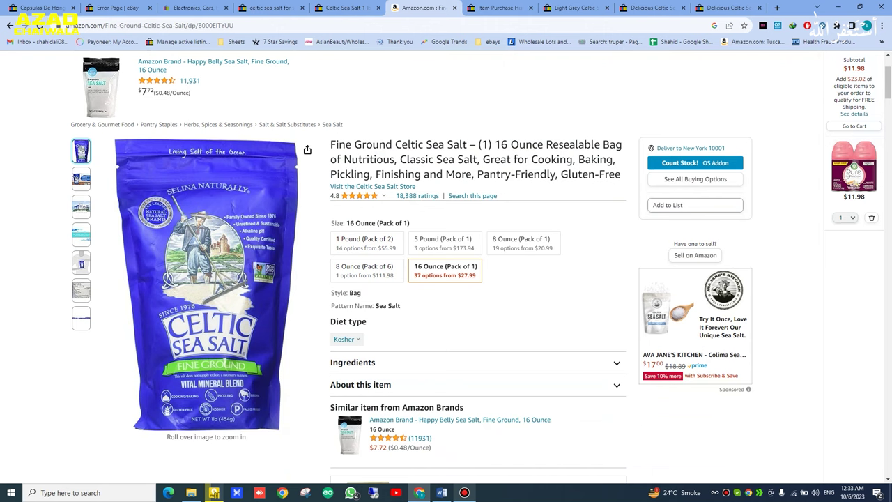
scroll(446, 278, "up", 2)
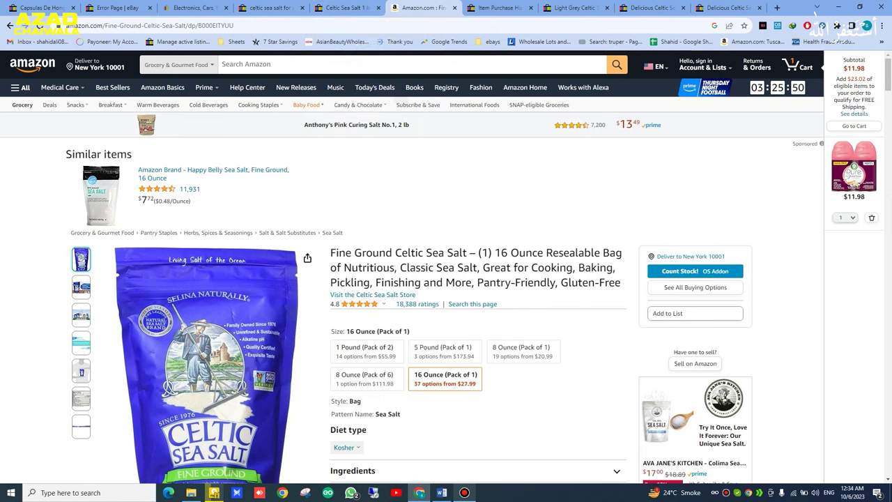
scroll(445, 279, "down", 2)
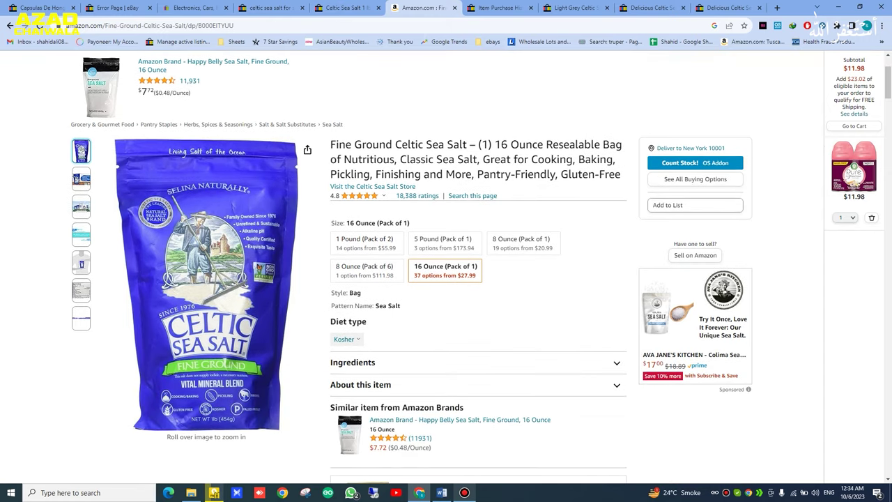
scroll(446, 278, "up", 2)
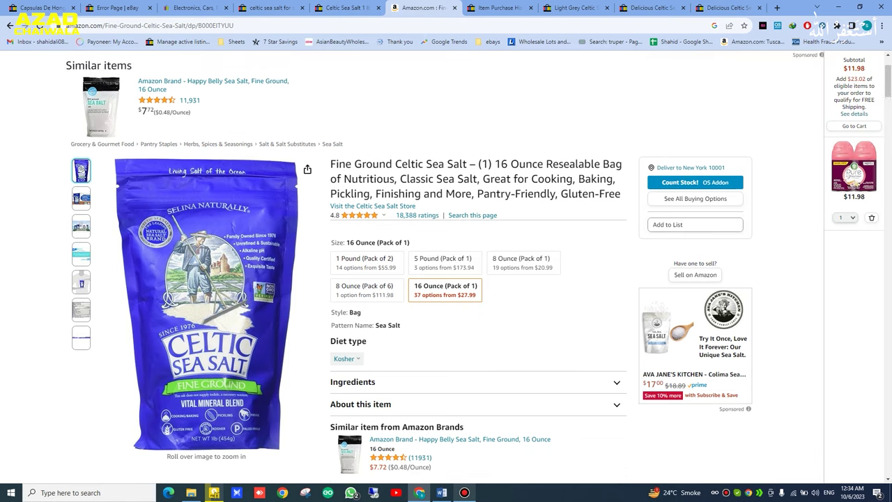
scroll(695, 179, "down", 4)
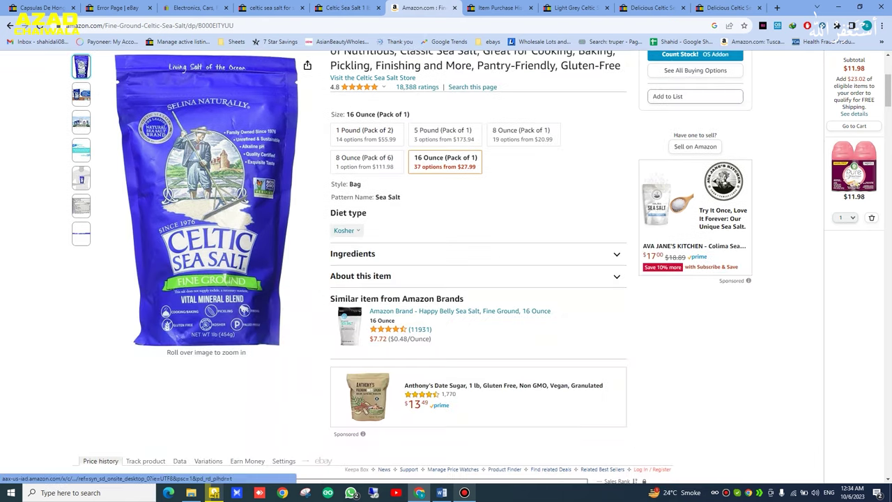
Step: Show all buying options for the 16 ounce bag on Amazon and compare the first offer's highlighted price with the eBay listing's price
scroll(695, 179, "up", 2)
left_click(694, 179)
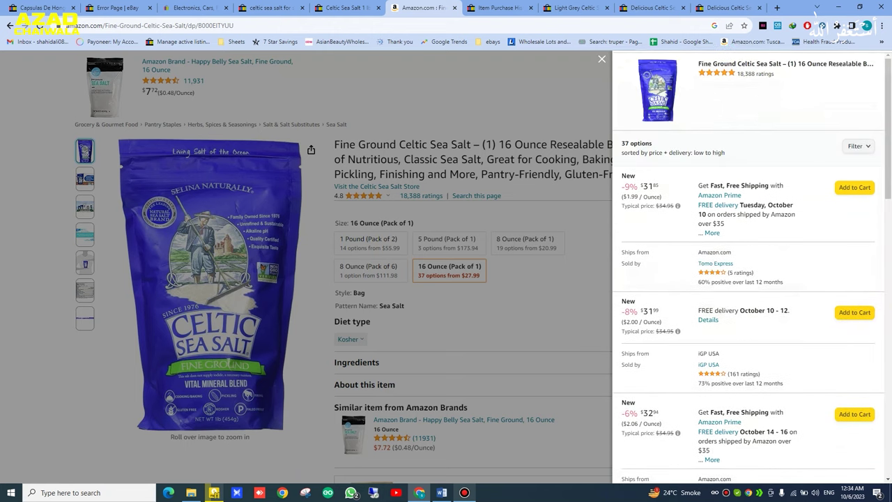
left_click_drag(660, 186, 642, 186)
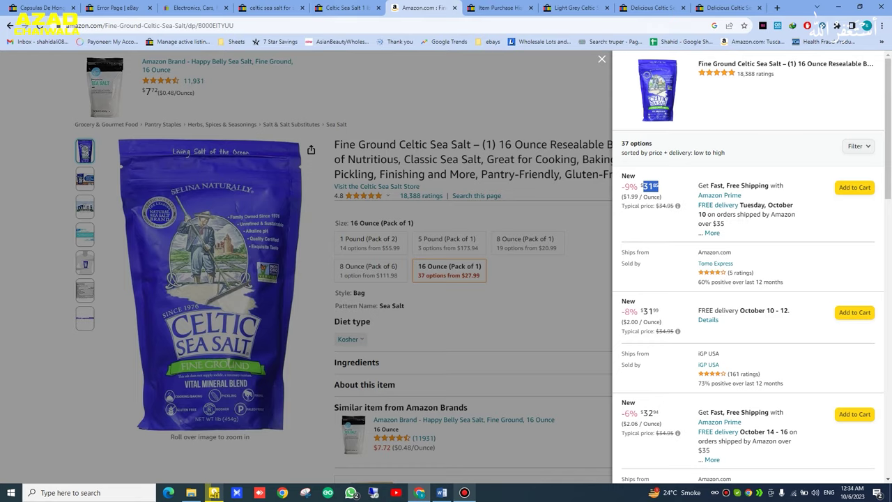
left_click(345, 8)
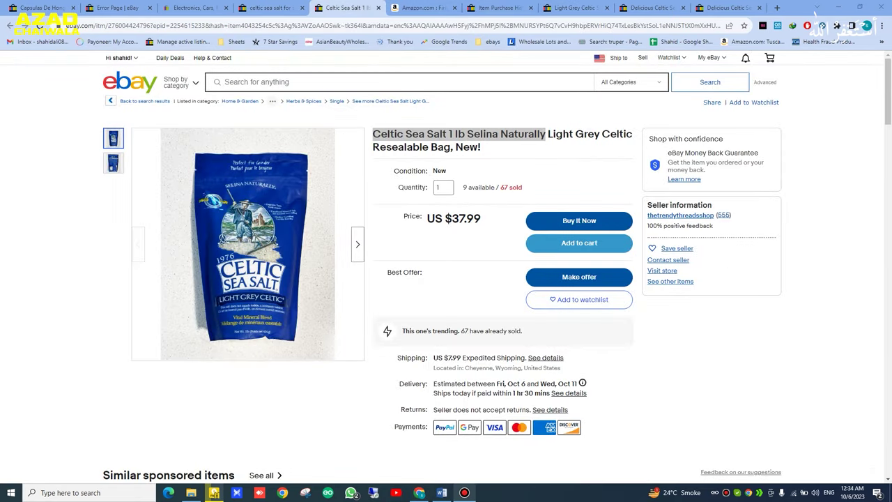
left_click(496, 148)
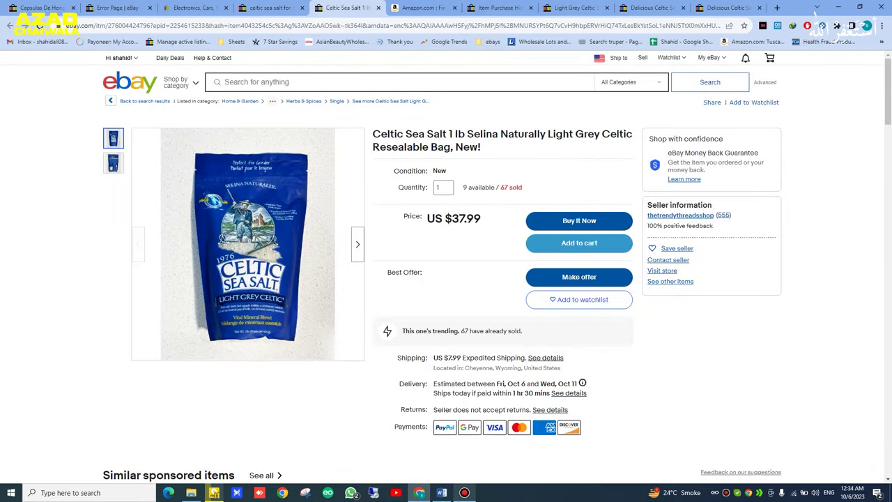
left_click(418, 7)
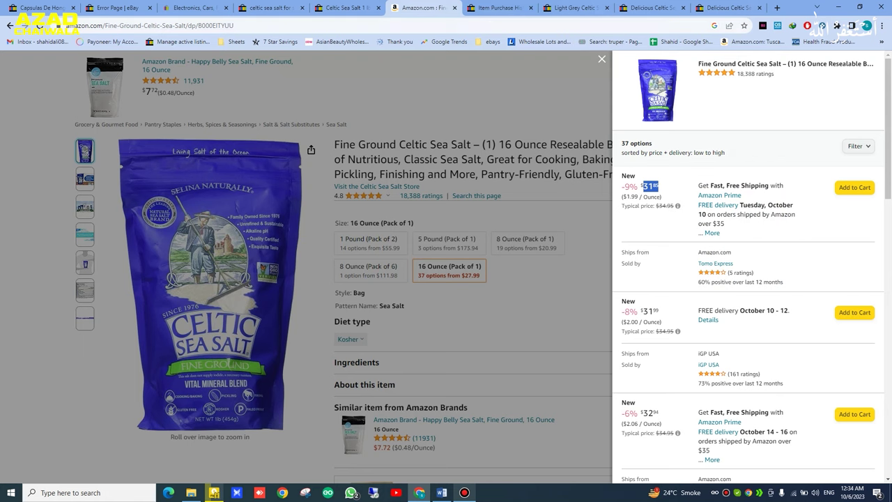
left_click(652, 186)
left_click_drag(659, 187, 644, 187)
key("ctrl+shift+Tab")
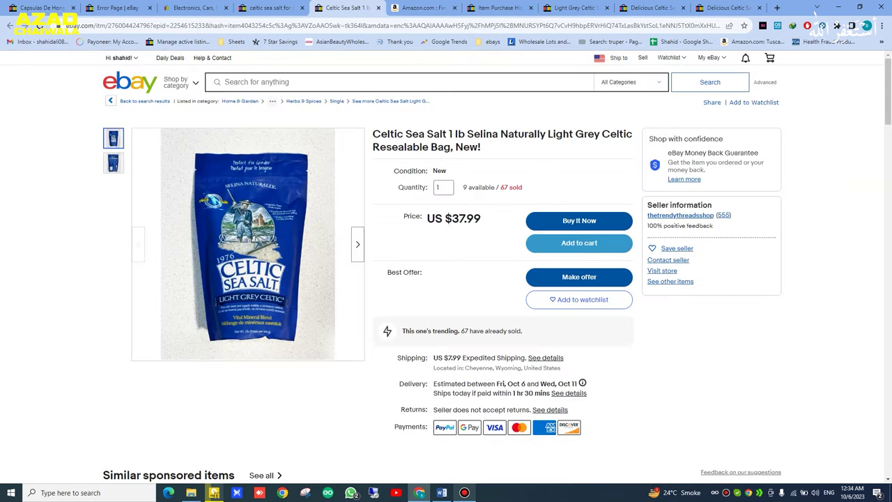
Step: Close the 1 lb eBay listing, the Amazon product page and the item's purchase history page
key("ctrl+w")
key("ctrl+w")
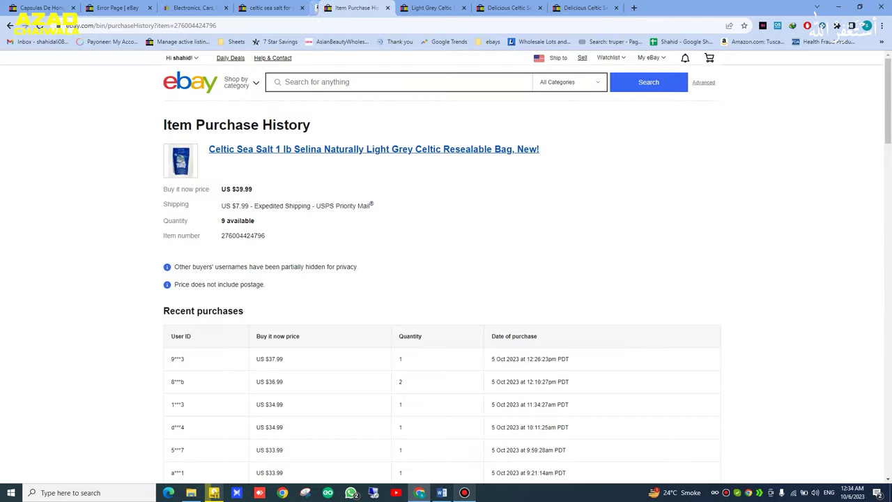
key("ctrl+w")
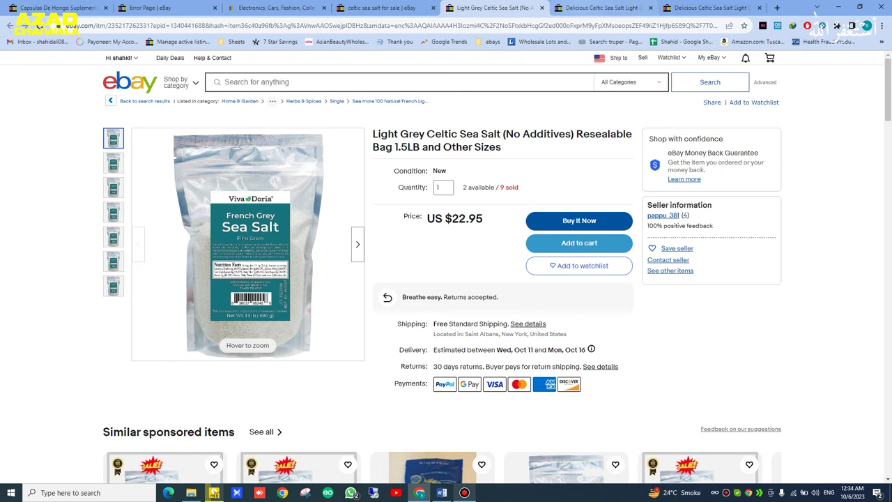
Step: Open the purchase history of the 1.5LB Light Grey Celtic Sea Salt listing with the extension and place its tab beside the listing
left_click(762, 26)
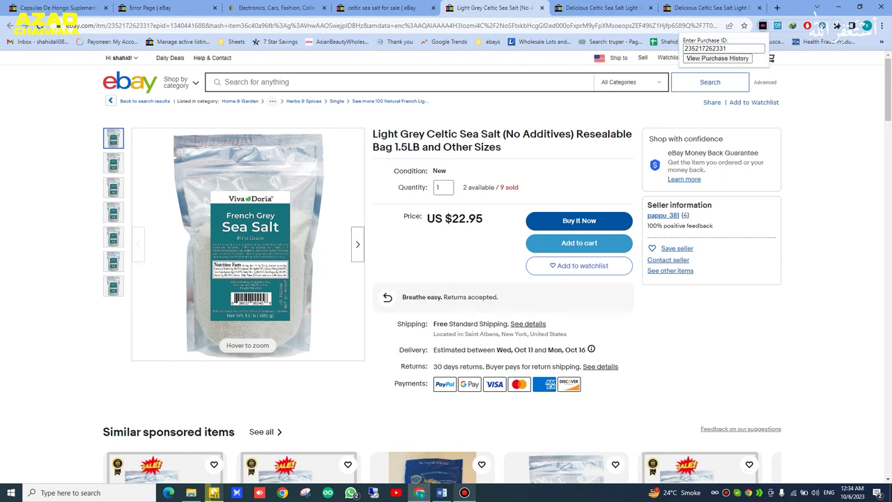
left_click(718, 58)
left_click_drag(712, 9, 521, 8)
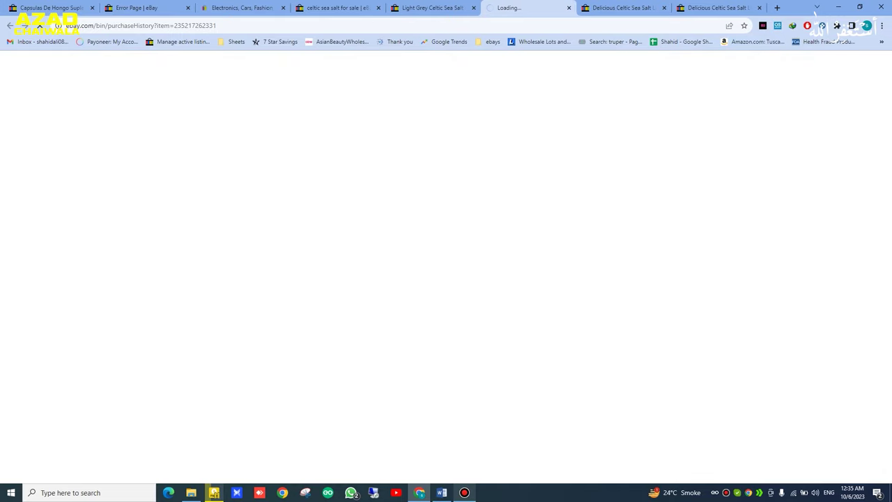
Step: Review the 1.5LB Light Grey Celtic Sea Salt listing's price and details, and the recent purchases in its purchase history
left_click(433, 8)
scroll(446, 278, "down", 15)
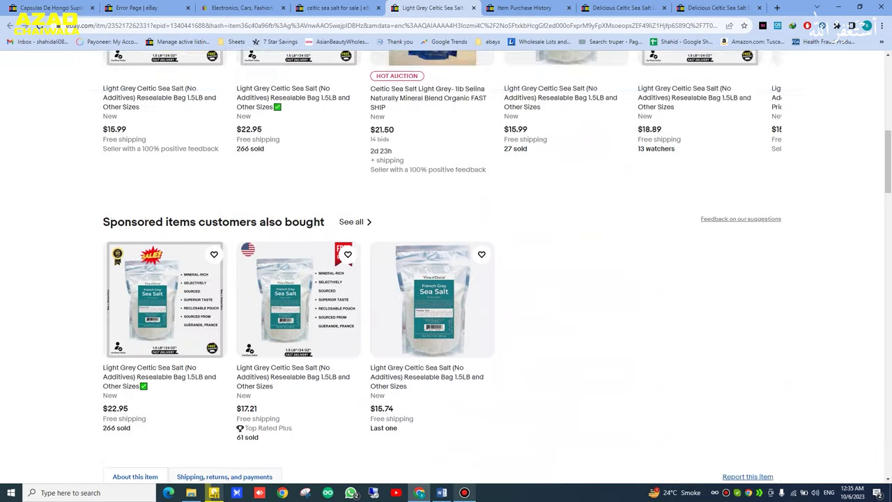
key("Home")
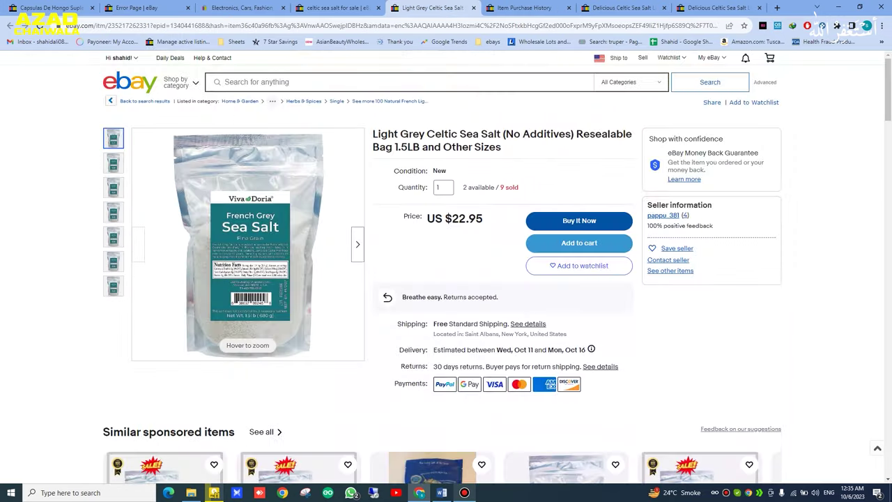
key("ctrl+Tab")
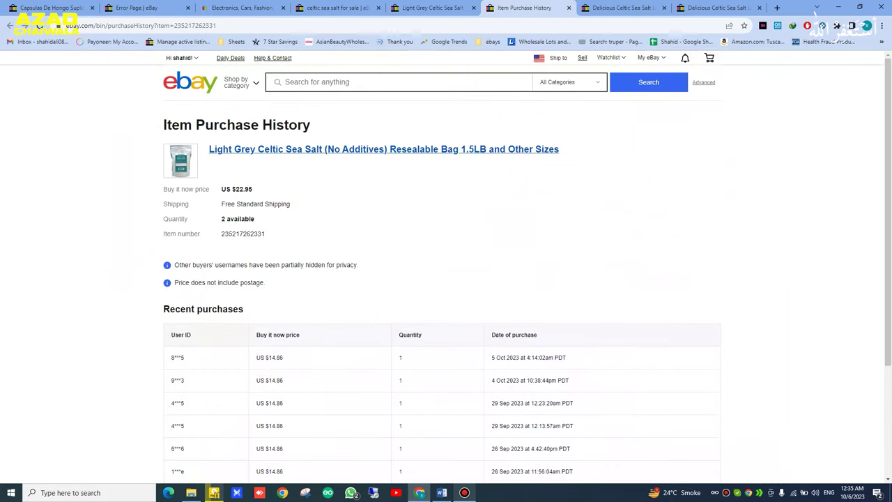
scroll(446, 279, "down", 3)
scroll(446, 278, "up", 3)
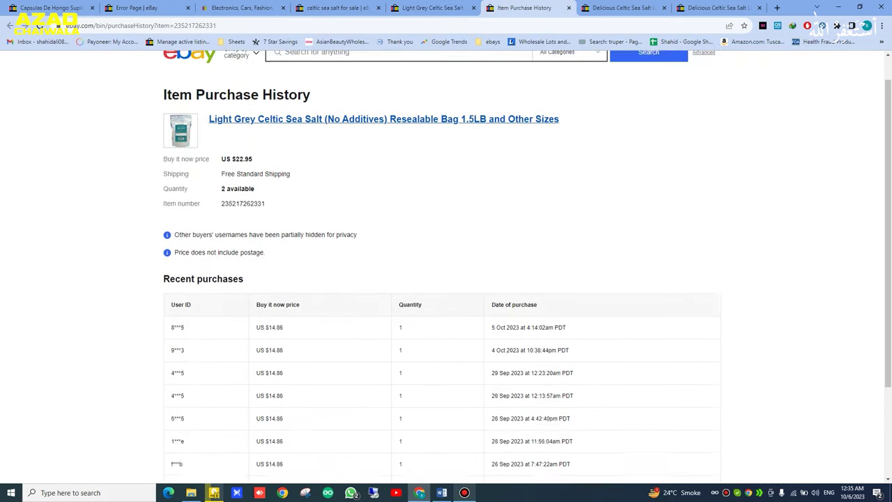
scroll(446, 279, "down", 2)
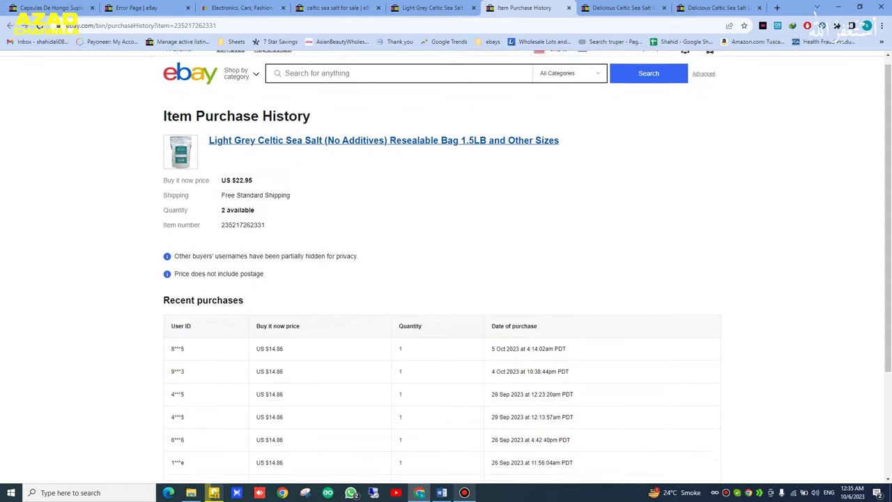
Step: Highlight the most recent rows and dates in the 1.5LB listing's purchase history to judge how often it sells
left_click_drag(492, 249, 566, 250)
left_click(573, 252)
left_click_drag(495, 272, 570, 273)
left_click(574, 275)
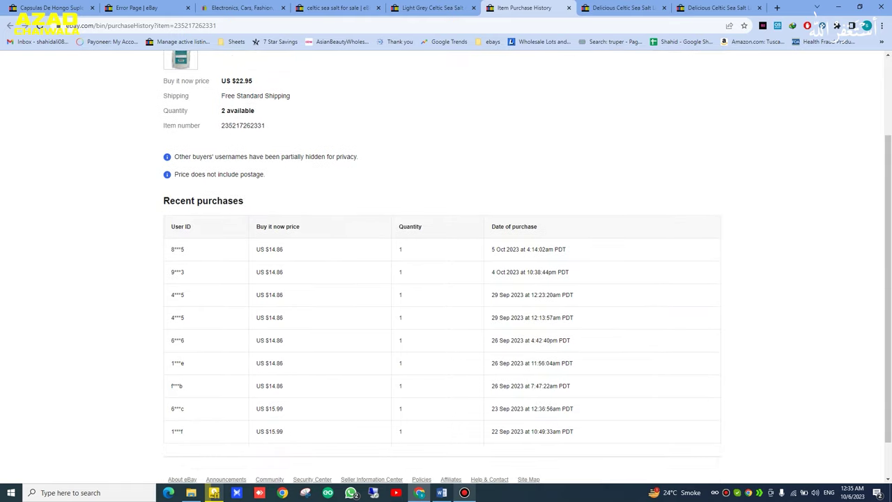
left_click_drag(492, 249, 570, 340)
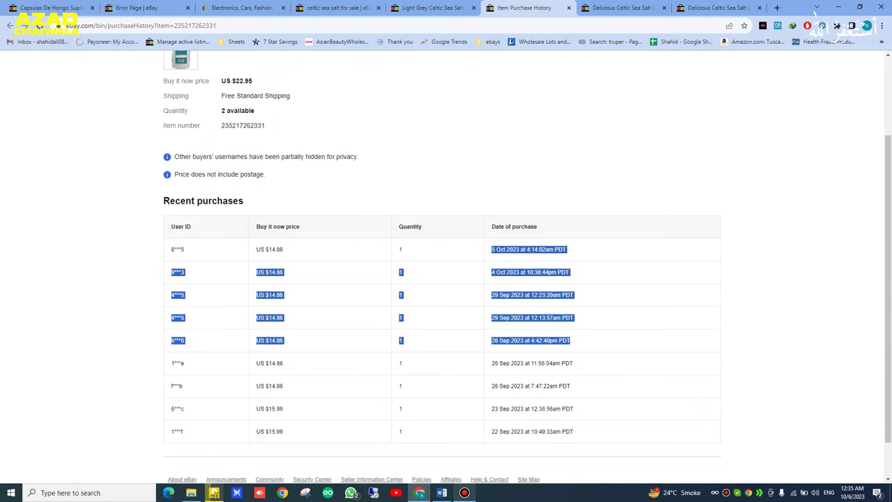
left_click(573, 342)
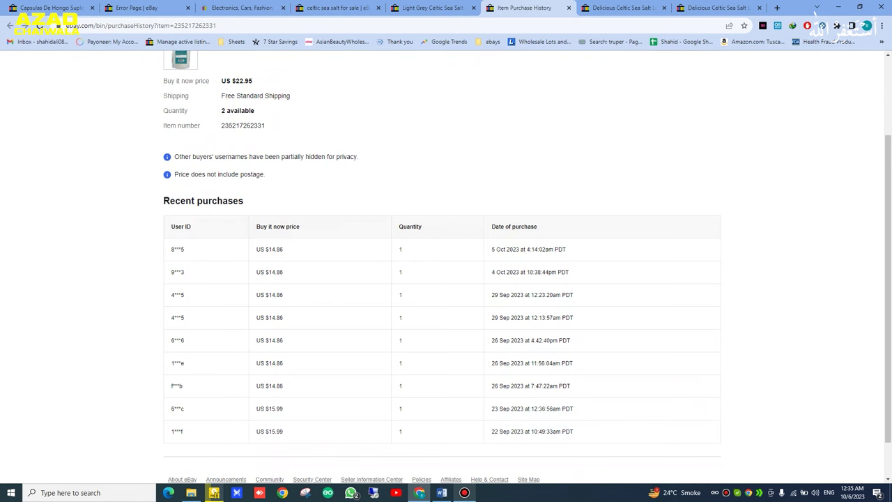
left_click_drag(491, 249, 524, 249)
left_click(525, 250)
left_click_drag(403, 340, 491, 249)
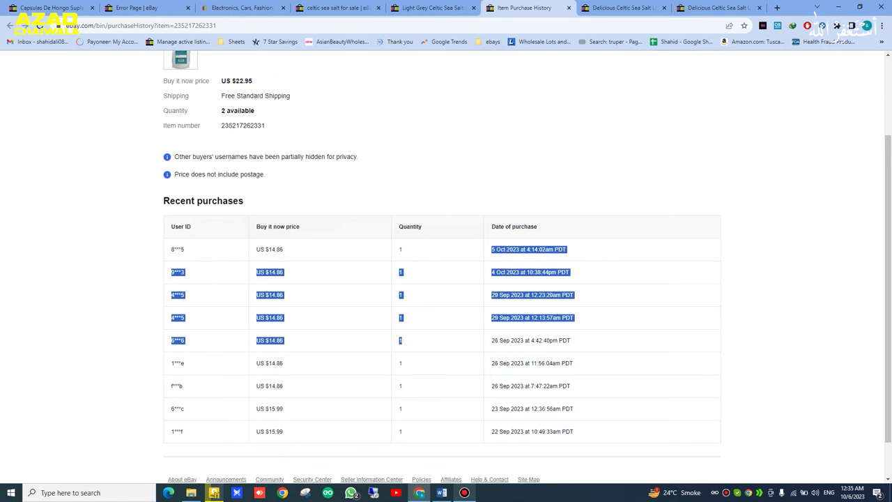
left_click_drag(540, 296, 491, 250)
left_click(592, 335)
scroll(491, 250, "up", 3)
Step: Open the purchase history of the 1 Pound Delicious Celtic Sea Salt listing with the extension and place its tab beside the listing
left_click(432, 8)
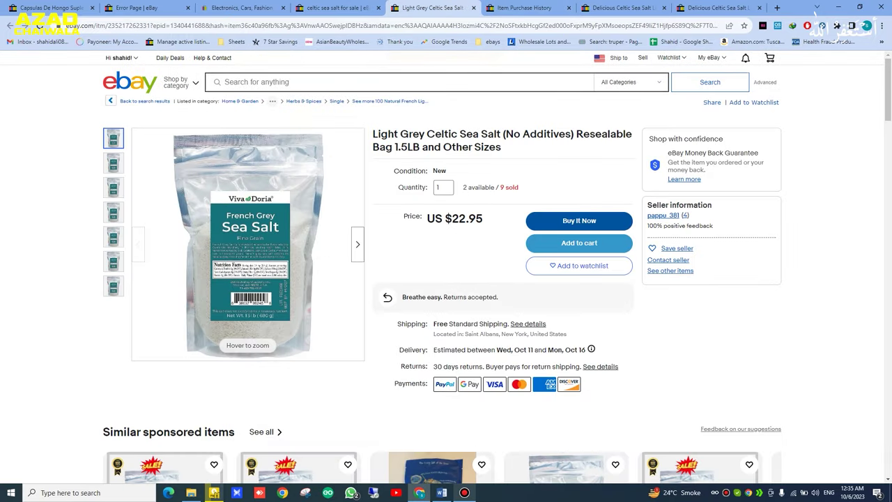
left_click(622, 8)
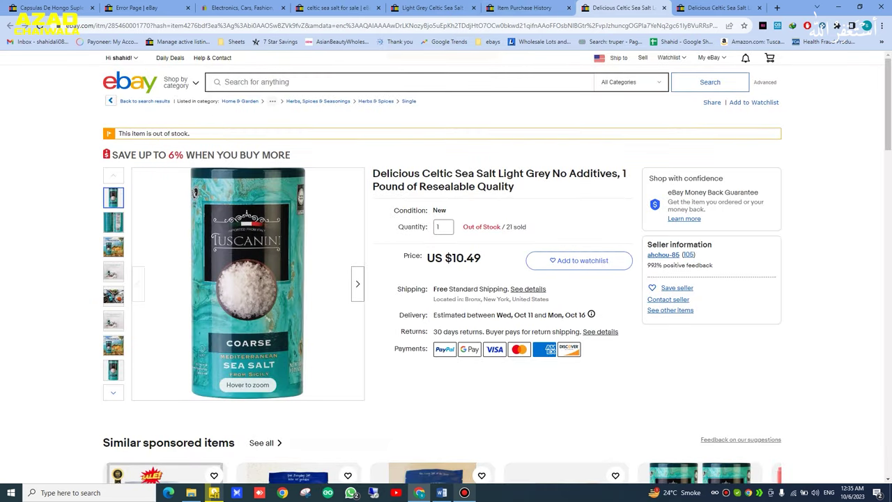
left_click(763, 26)
left_click(717, 58)
left_click_drag(718, 8, 636, 8)
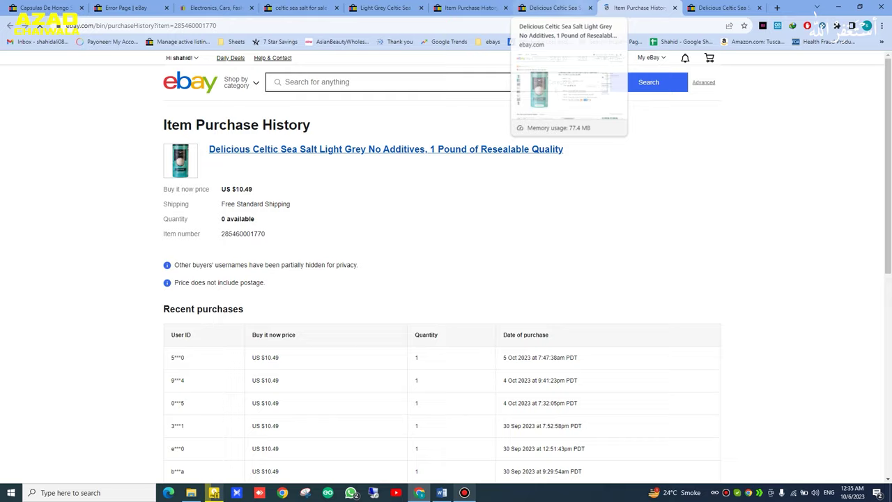
Step: Highlight the recent purchase dates in the 1 Pound listing's history, and close the 1.5LB listing's purchase history page
scroll(446, 279, "down", 3)
left_click_drag(583, 322, 502, 140)
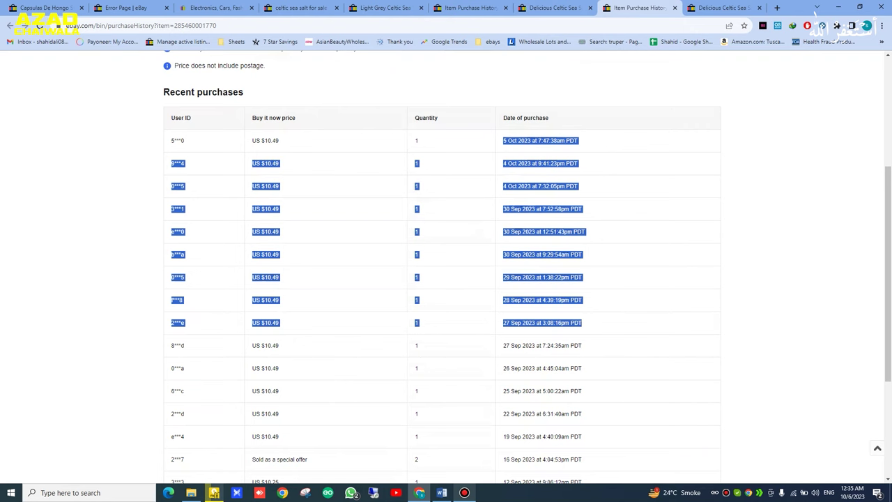
left_click(552, 232)
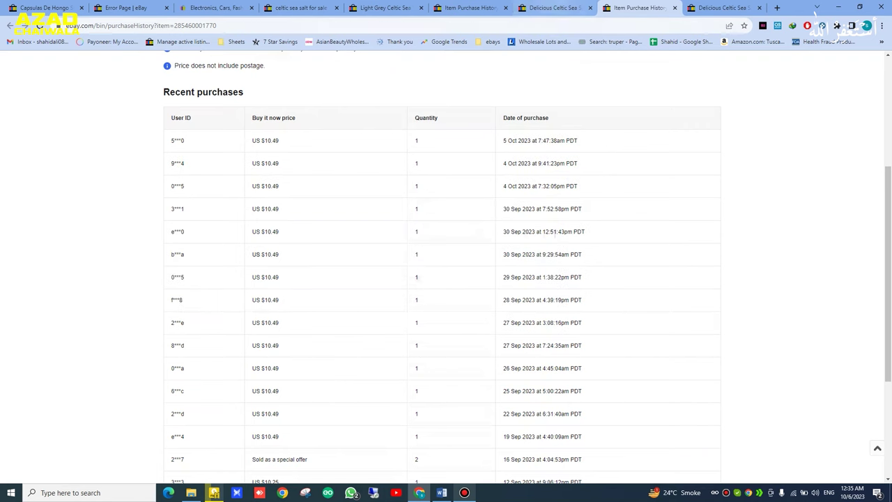
left_click(551, 8)
left_click(505, 8)
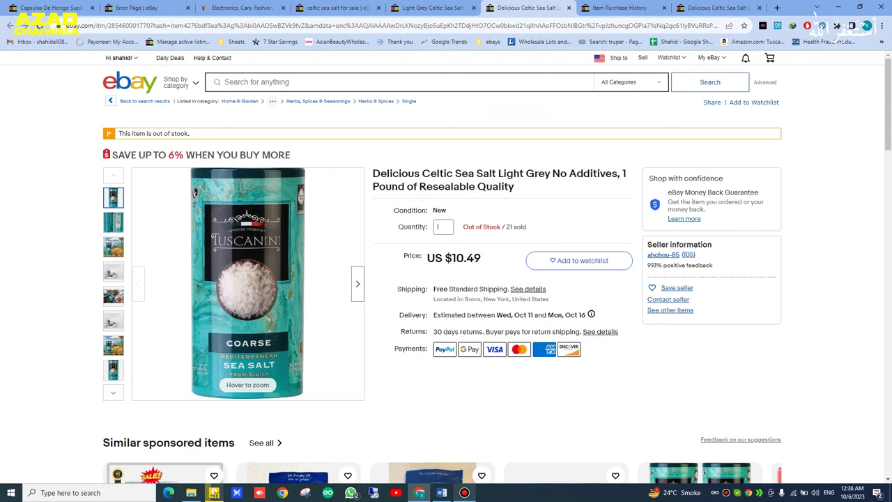
Step: Search Google for the listing title portion "Celtic Sea Salt Light Grey No Additives, 1" and look through the results for a matching product
left_click_drag(422, 173, 626, 174)
right_click(625, 174)
left_click(697, 200)
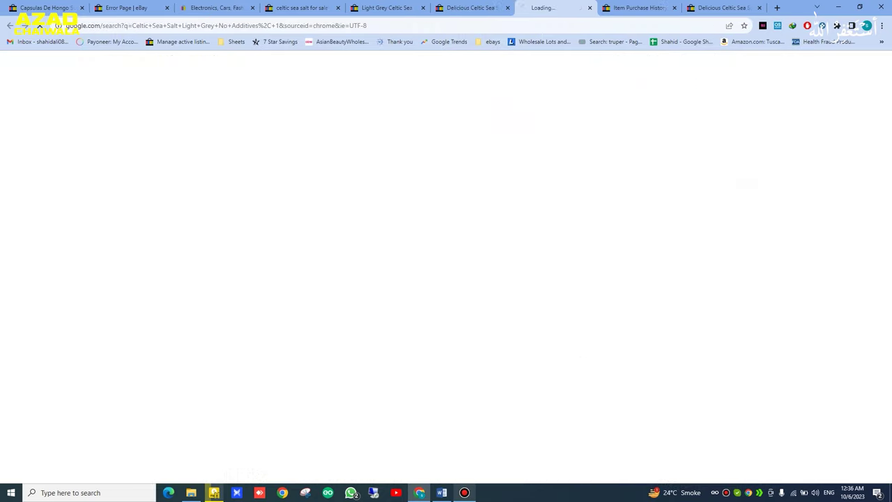
scroll(446, 279, "down", 8)
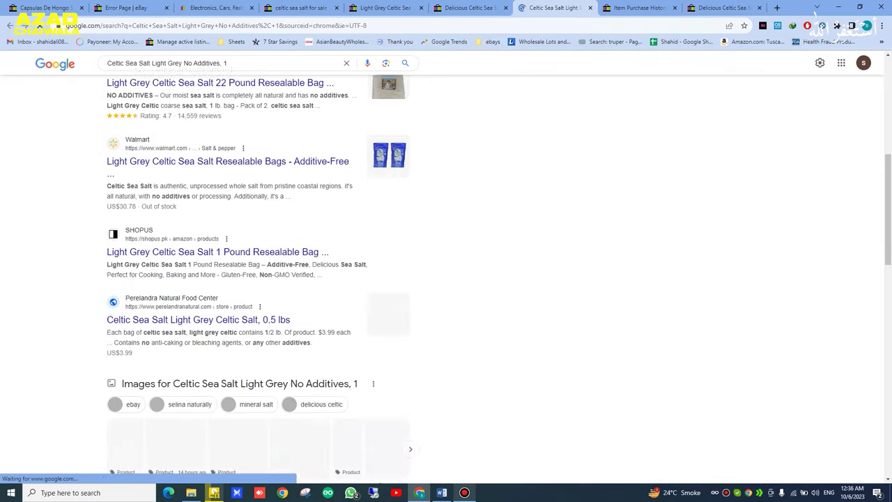
scroll(258, 279, "down", 3)
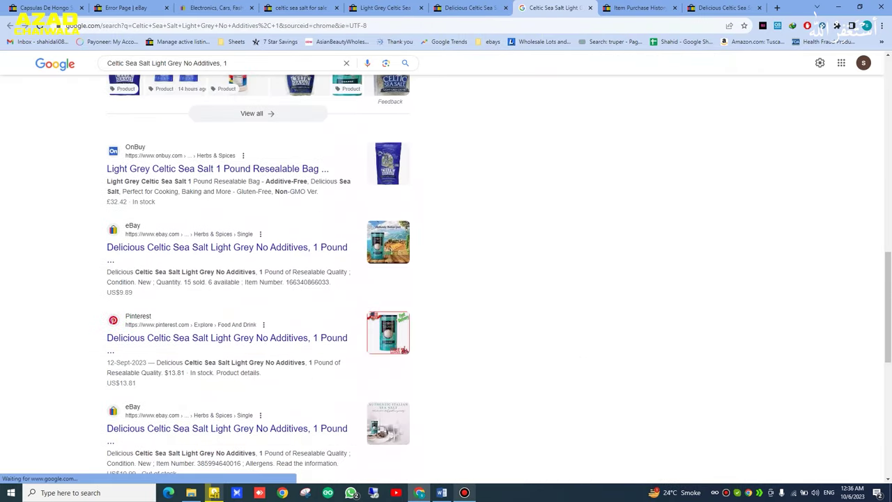
scroll(258, 279, "up", 10)
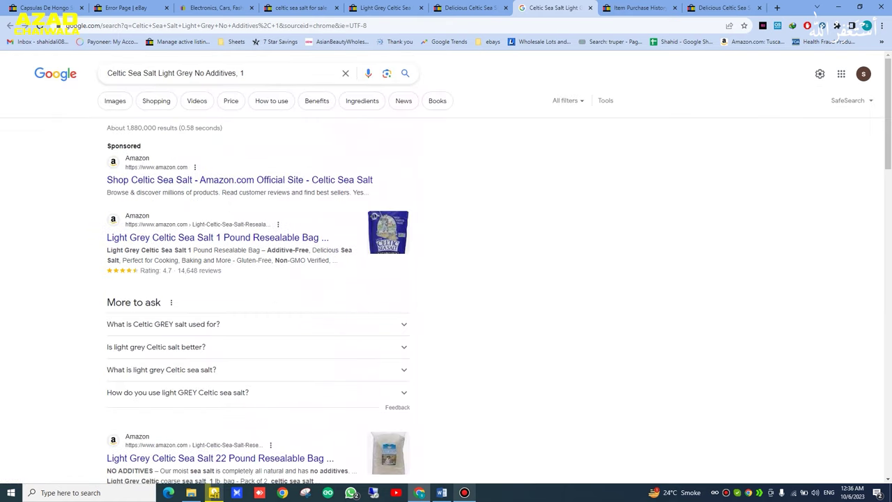
Step: Move the Google results page into a separate window so the eBay listing's product label stays visible beside it
key("ctrl+shift+Tab")
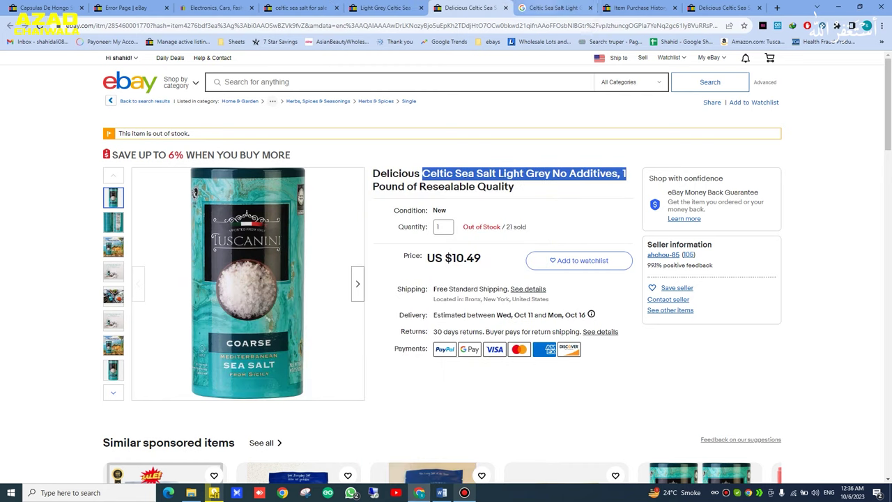
left_click_drag(481, 5, 324, 5)
left_click_drag(555, 8, 666, 63)
Step: Search Google for "mediteranean sea salt" and open the Amazon result
triple_click(534, 128)
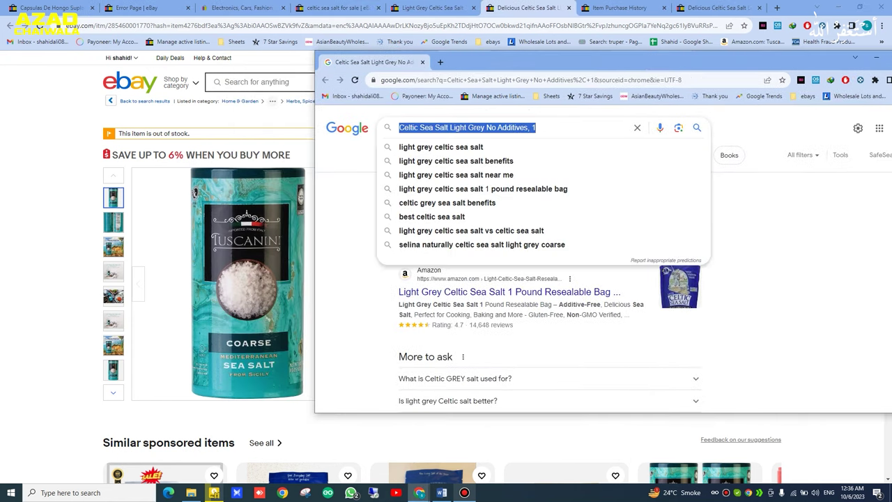
type("mediterranean ")
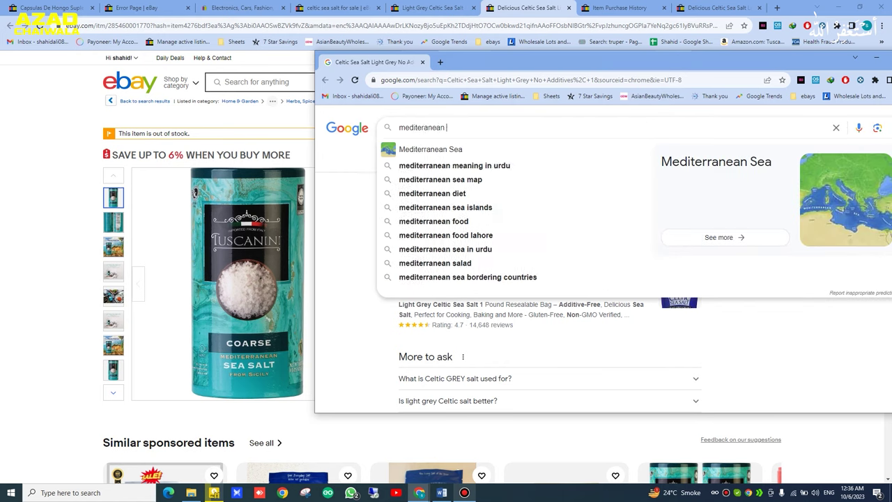
type("sea salt")
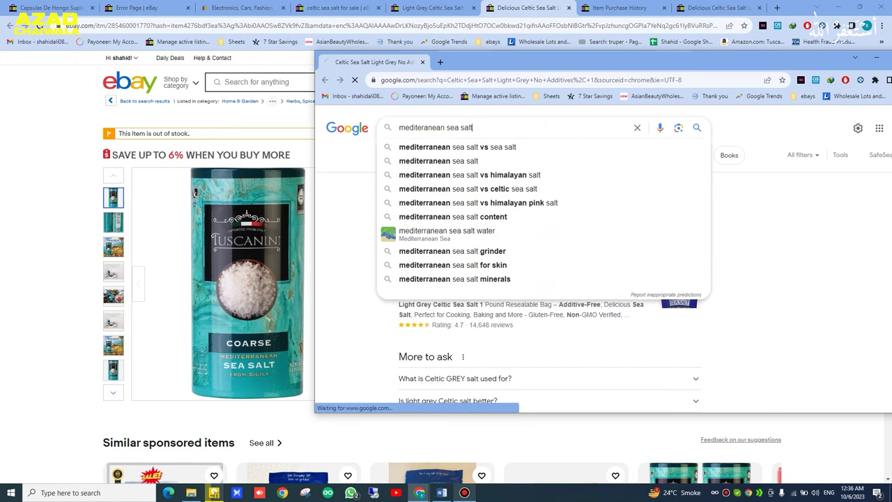
key("Return")
scroll(551, 279, "down", 5)
scroll(550, 279, "up", 6)
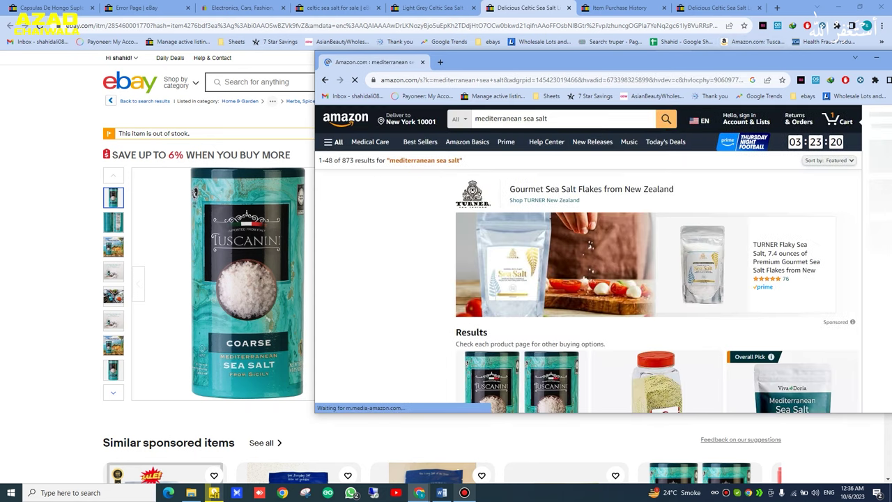
Step: Open the 2-pack Tuscanini Coarse Mediterranean Sea Salt from the Amazon results and move its page beside the eBay listing in the main window
key("super+Up")
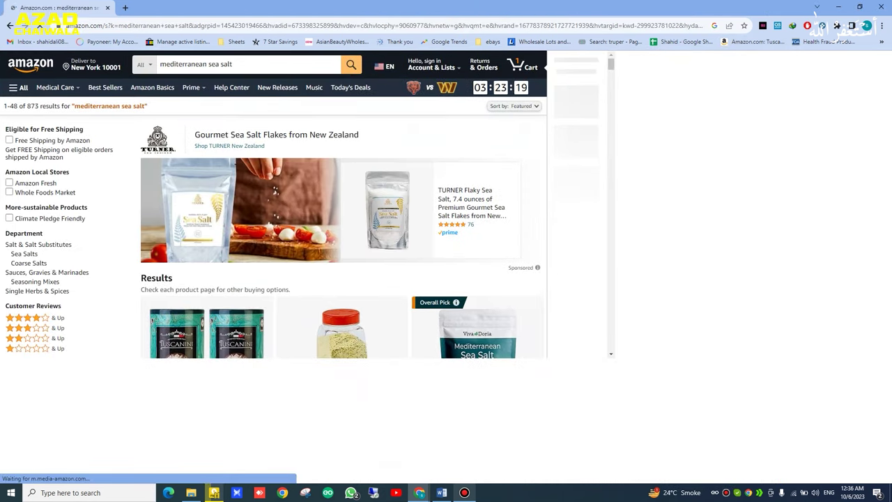
scroll(445, 279, "down", 2)
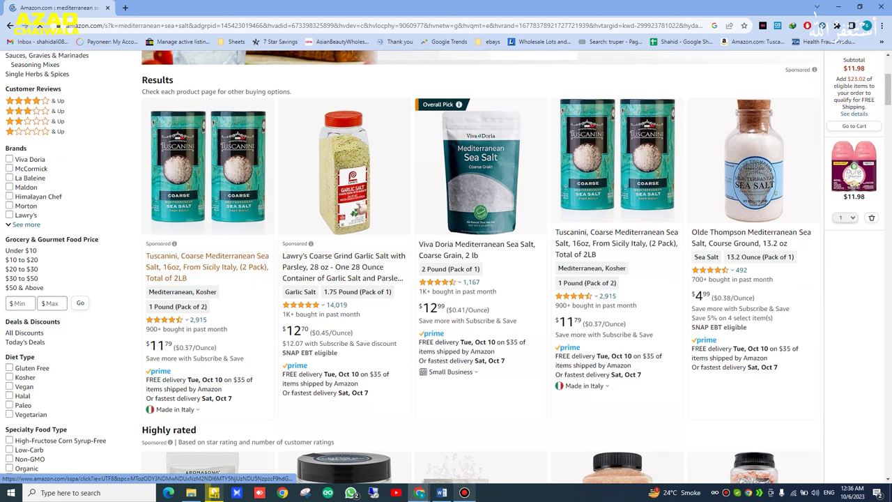
scroll(209, 268, "down", 1)
scroll(209, 268, "up", 5)
scroll(209, 334, "down", 7)
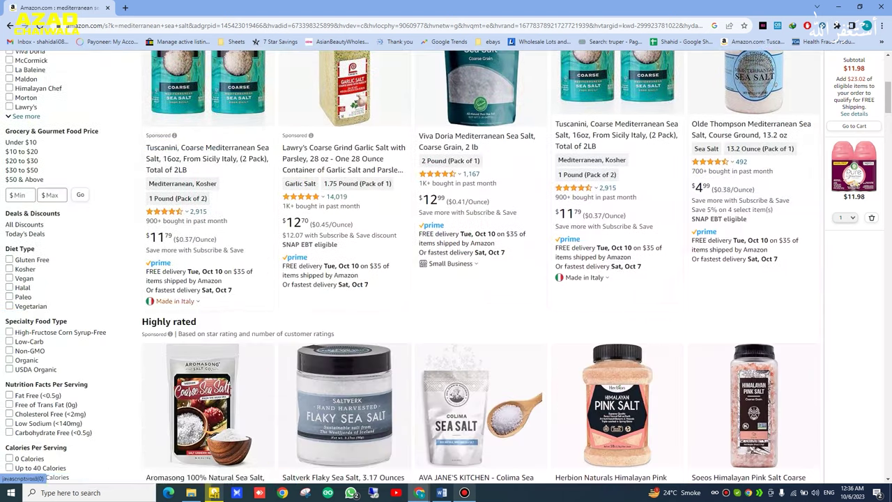
left_click(209, 158)
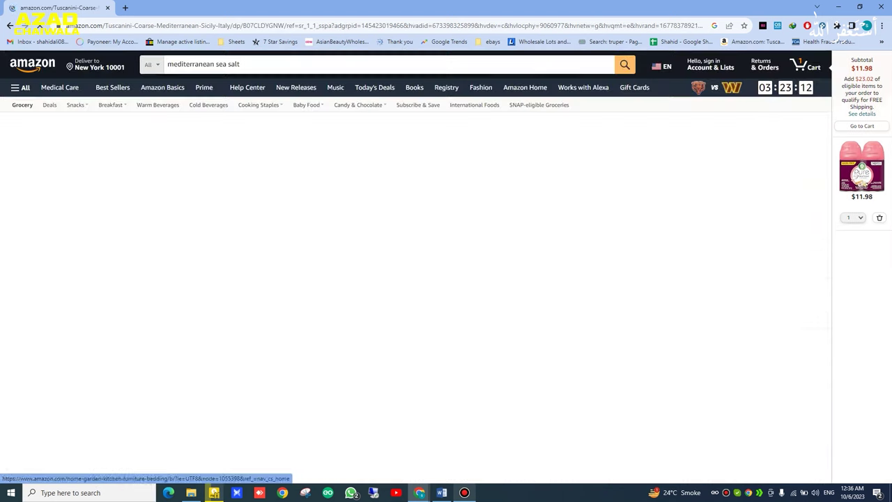
left_click_drag(488, 7, 651, 57)
left_click_drag(404, 64, 482, 10)
Step: Examine the Tuscanini product page on Amazon, including its price, size options, product details and customer reviews
scroll(492, 268, "down", 5)
scroll(492, 267, "down", 2)
scroll(492, 267, "up", 7)
scroll(299, 181, "down", 6)
scroll(446, 264, "down", 20)
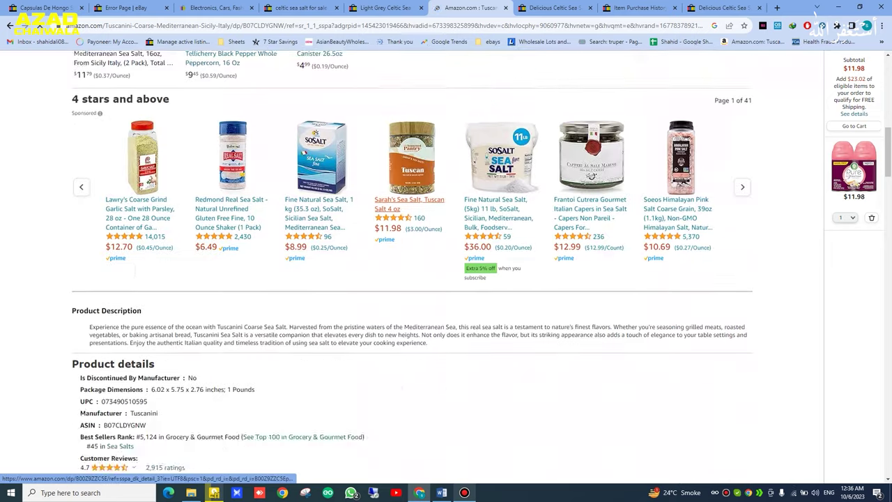
scroll(299, 248, "down", 6)
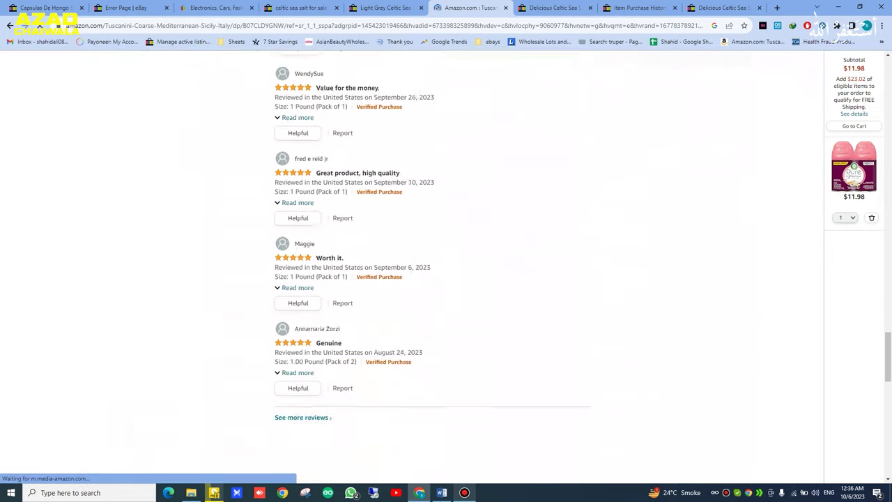
scroll(299, 249, "up", 20)
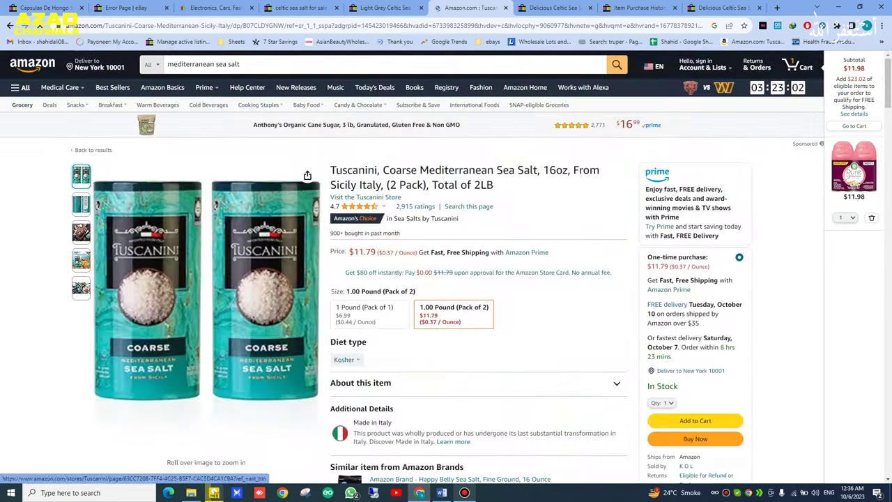
Step: Search Amazon for "Tuscanini, Coarse Mediterranean Sea Salt, 16oz, From Sicily Italy" copied from the product title
left_click_drag(331, 170, 383, 185)
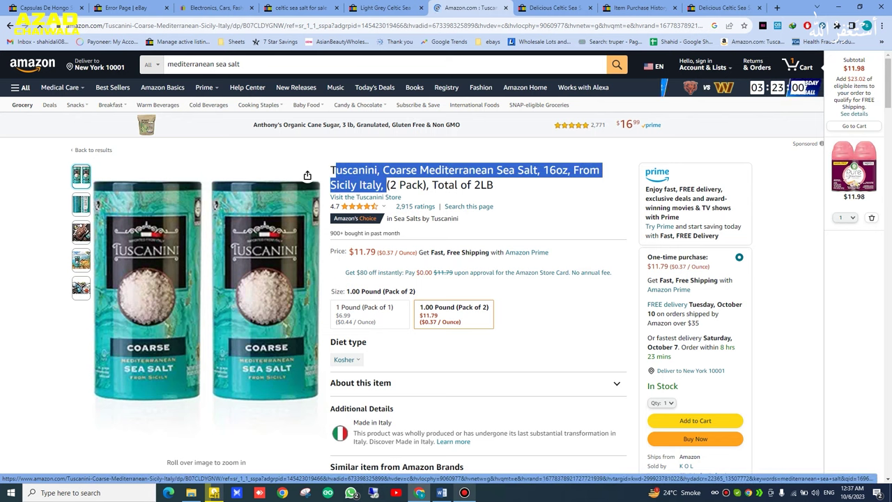
left_click(382, 186)
left_click_drag(331, 170, 373, 186)
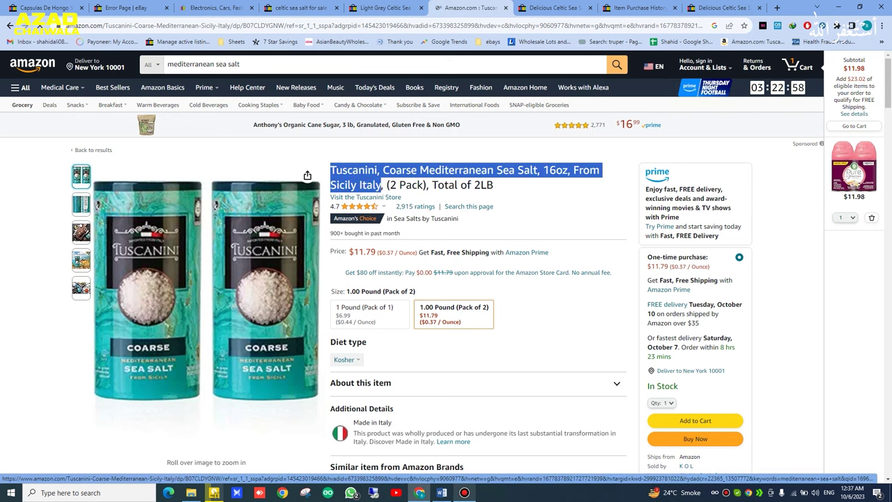
key("ctrl+c")
left_click(369, 64)
key("ctrl+v")
key("ctrl+a")
key("ctrl+v")
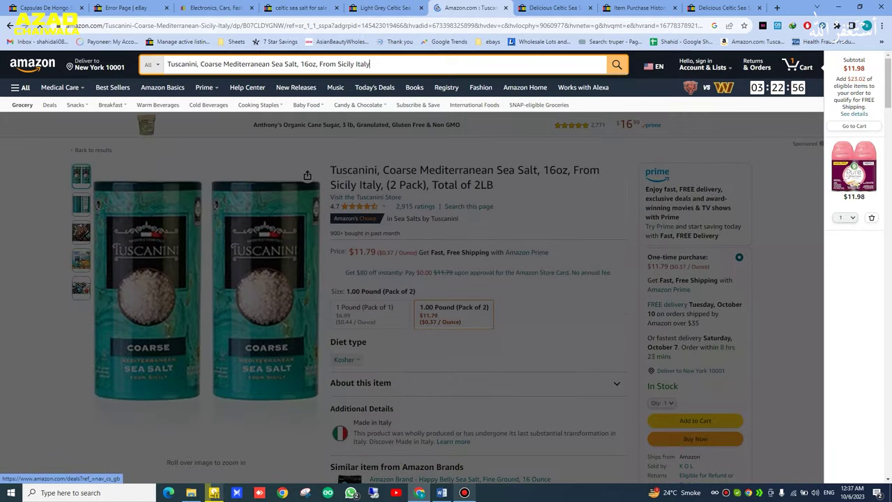
key("Return")
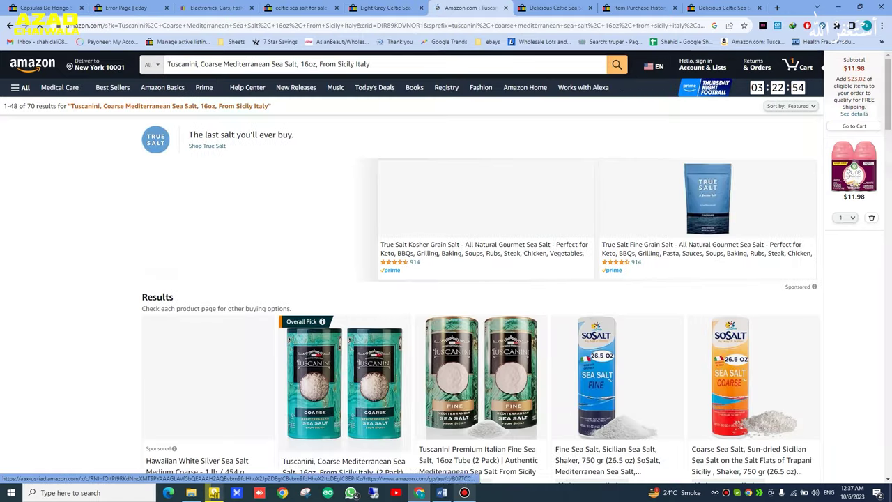
Step: Look through the Amazon search results for other offers of the Tuscanini coarse Mediterranean sea salt
scroll(345, 314, "down", 10)
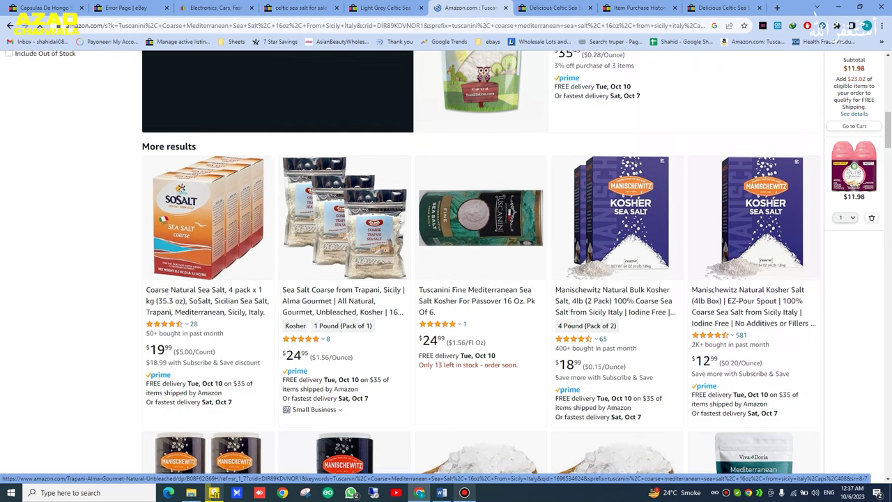
scroll(345, 313, "down", 5)
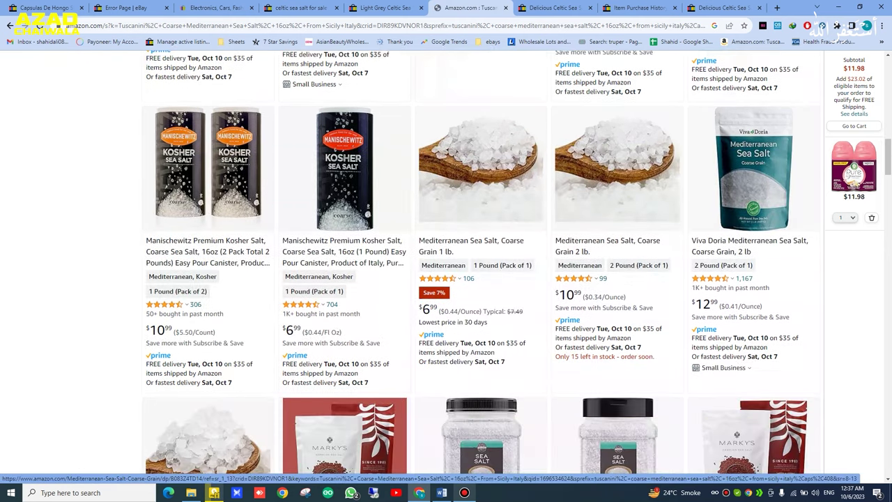
scroll(510, 221, "up", 5)
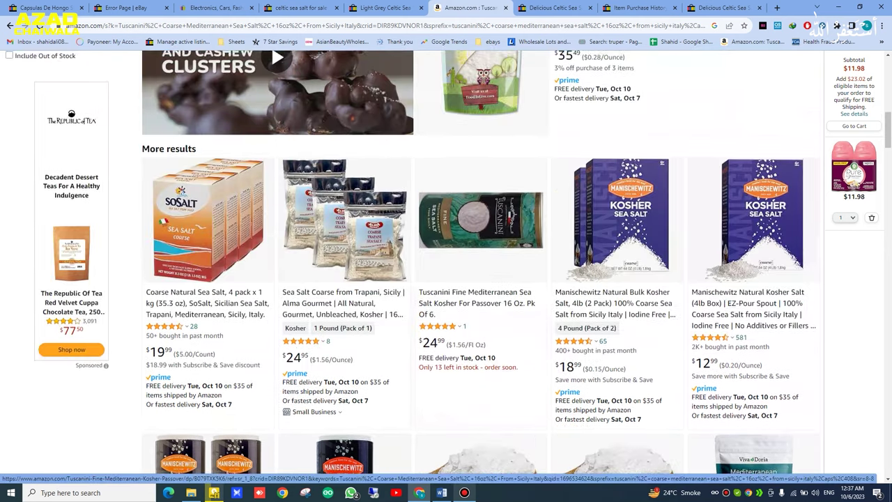
scroll(510, 220, "up", 8)
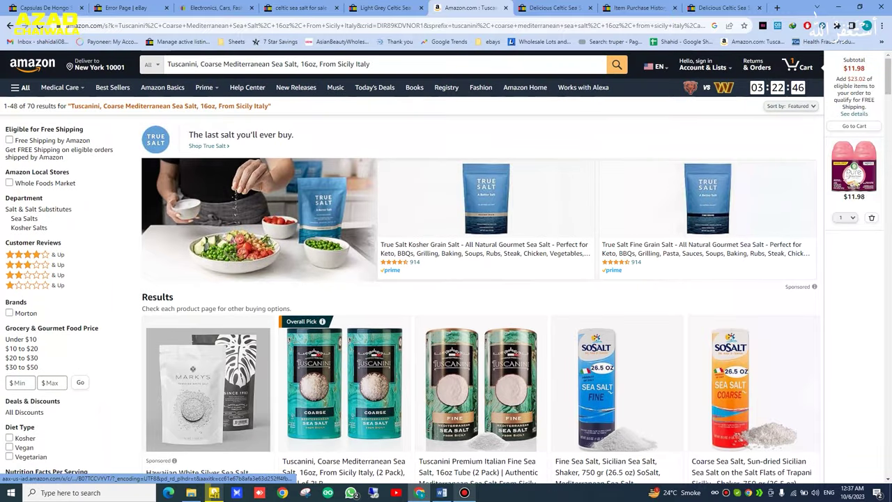
scroll(510, 220, "down", 3)
scroll(509, 220, "up", 4)
Step: Close the eBay pages for the Tuscanini salt listing, its purchase history and the Light Grey Celtic Sea Salt 1.5LB listing
left_click(390, 8)
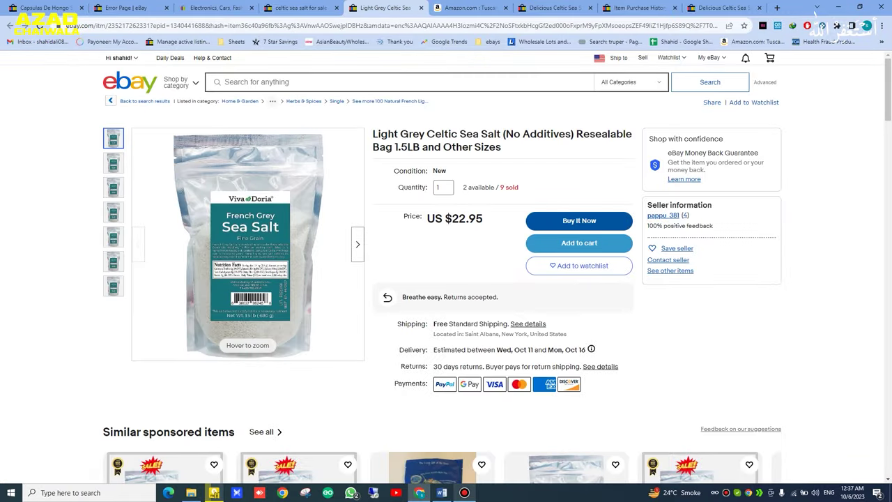
left_click(631, 7)
left_click(555, 8)
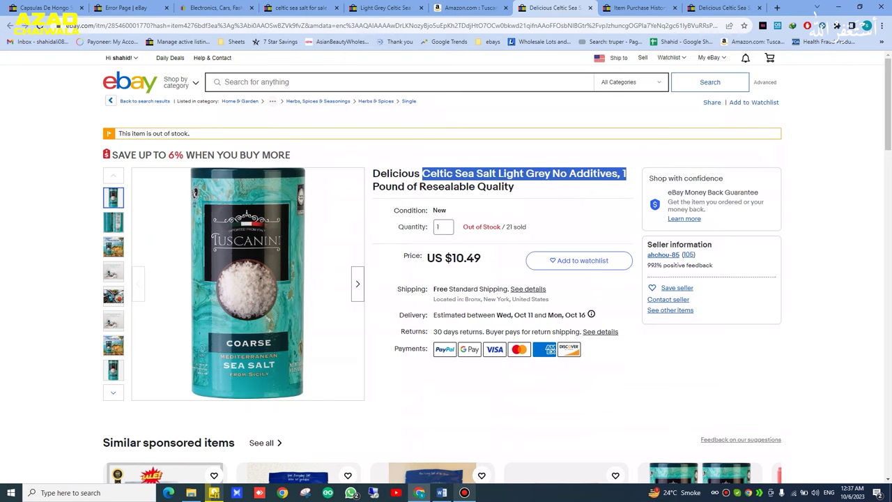
left_click(591, 8)
left_click(591, 9)
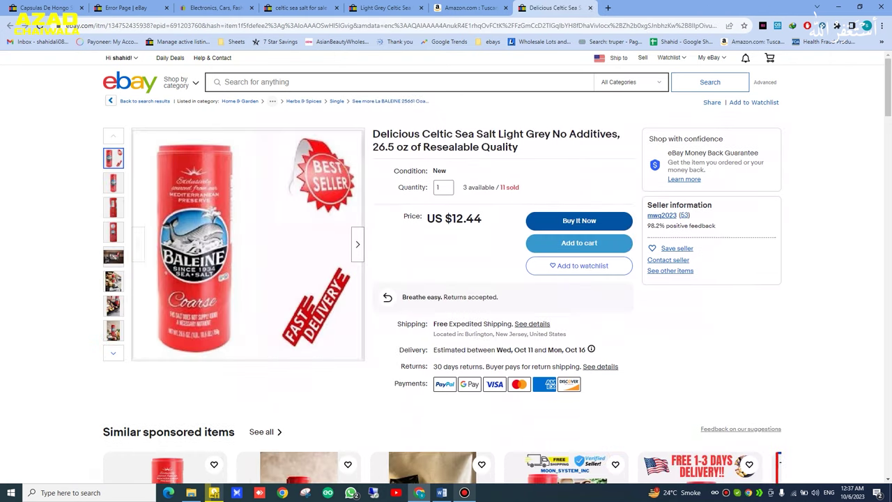
key("ctrl+shift+Tab")
key("ctrl+shift+Tab")
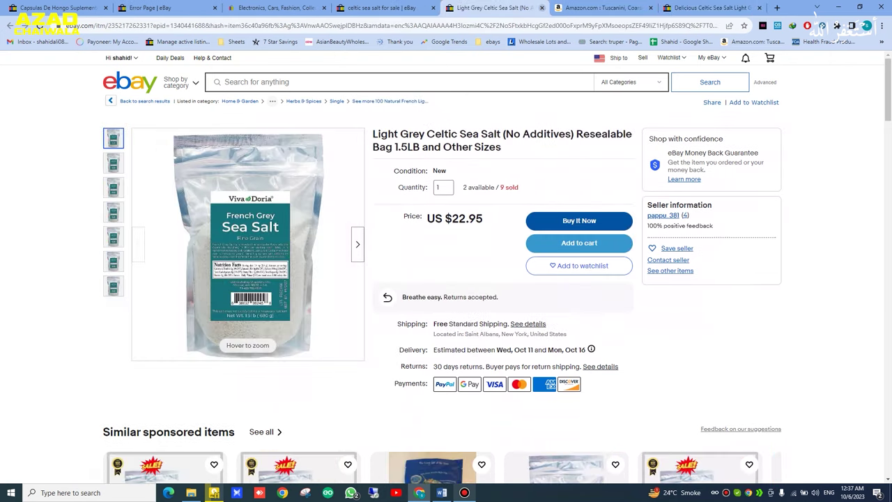
left_click(542, 8)
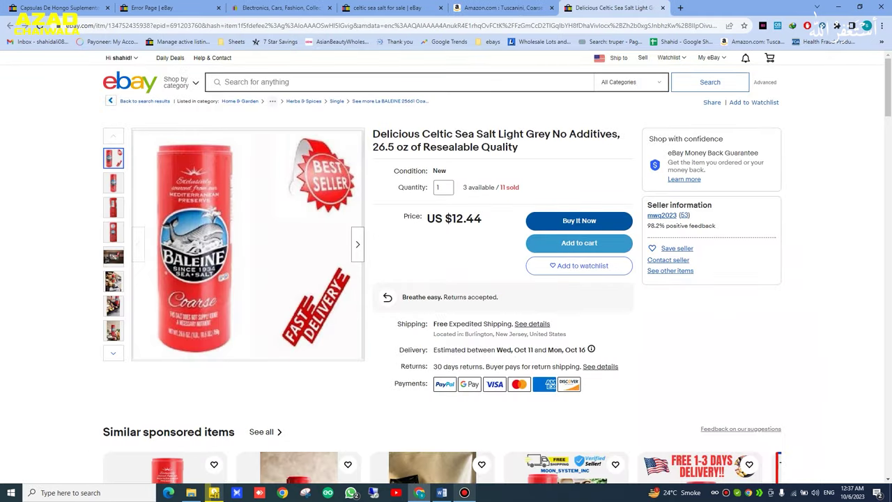
Step: Search Google for the full title of the 26.5 oz Delicious Celtic Sea Salt eBay listing and look through the results
left_click_drag(373, 134, 401, 134)
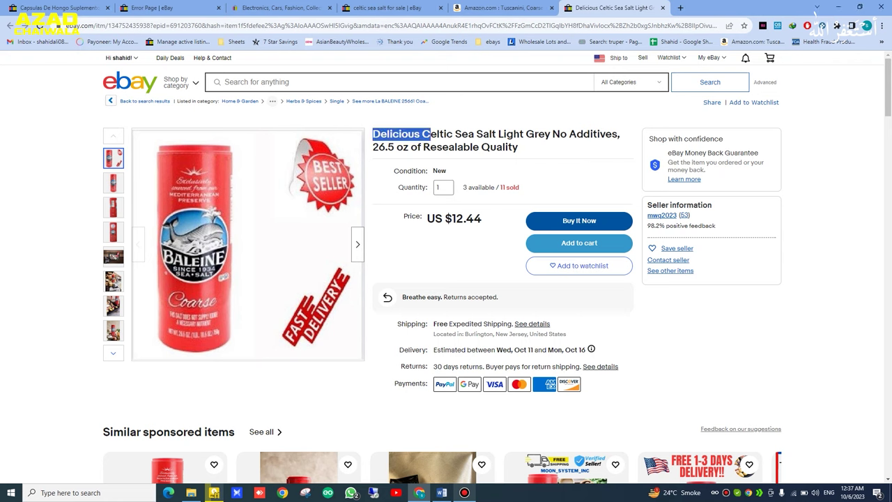
left_click(237, 327)
left_click_drag(373, 134, 519, 148)
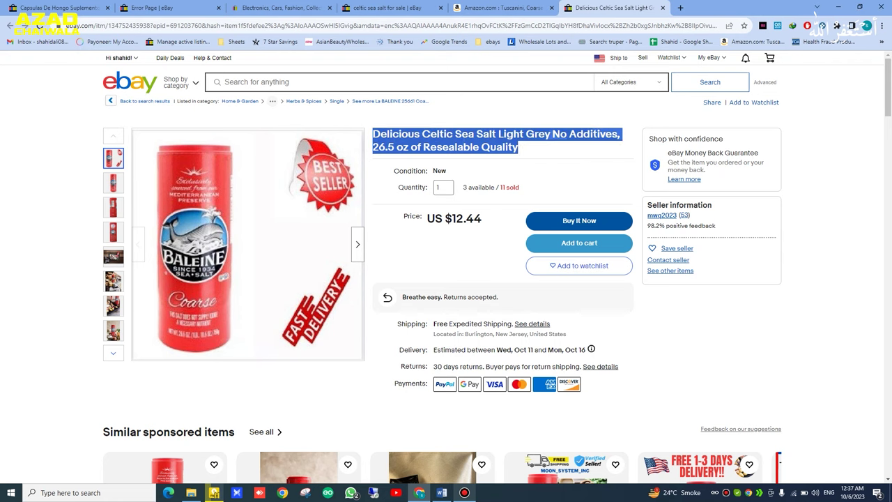
right_click(507, 134)
left_click(599, 159)
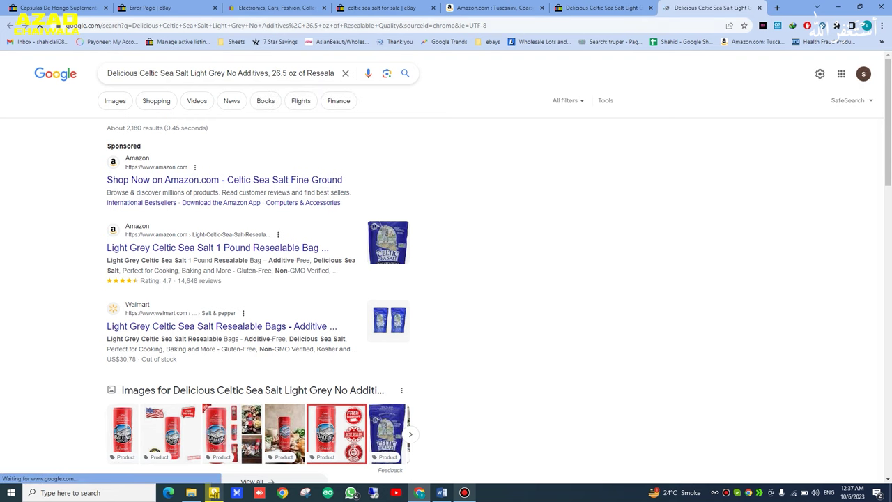
scroll(446, 279, "down", 3)
scroll(257, 279, "down", 3)
scroll(258, 279, "up", 6)
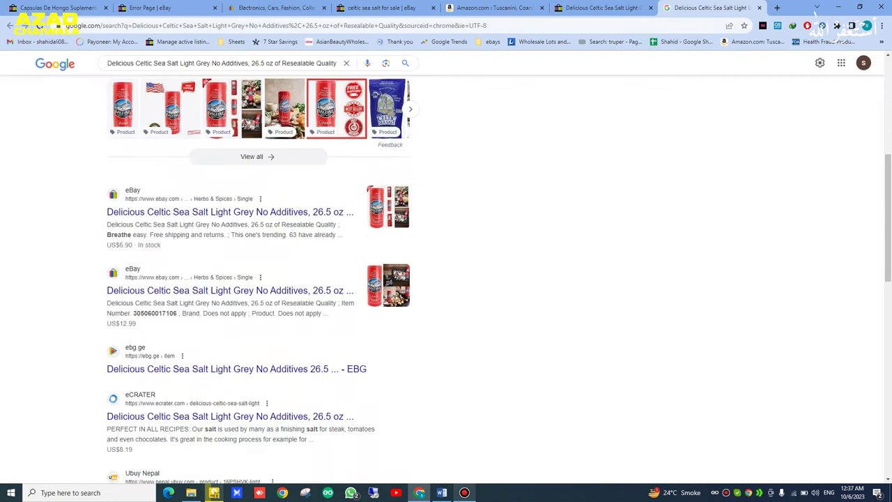
Step: Check the brand pictured on the eBay listing and search Google for "la baleno salt"
left_click(603, 8)
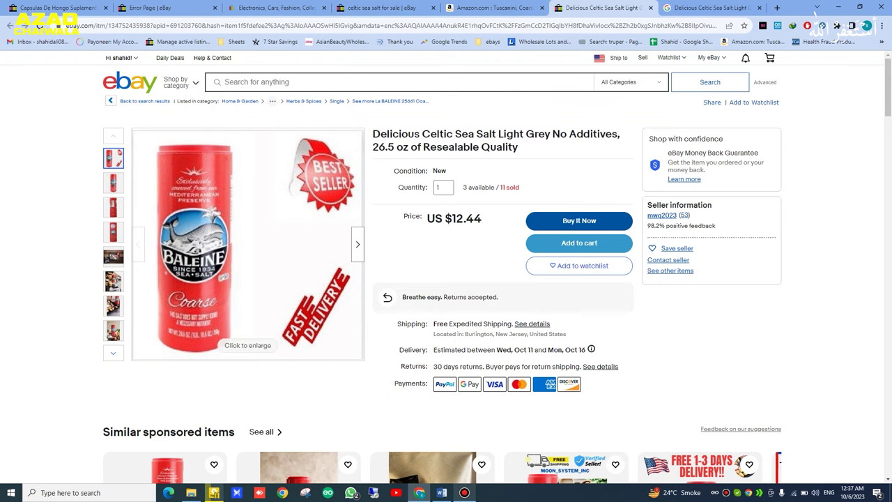
key("ctrl+Tab")
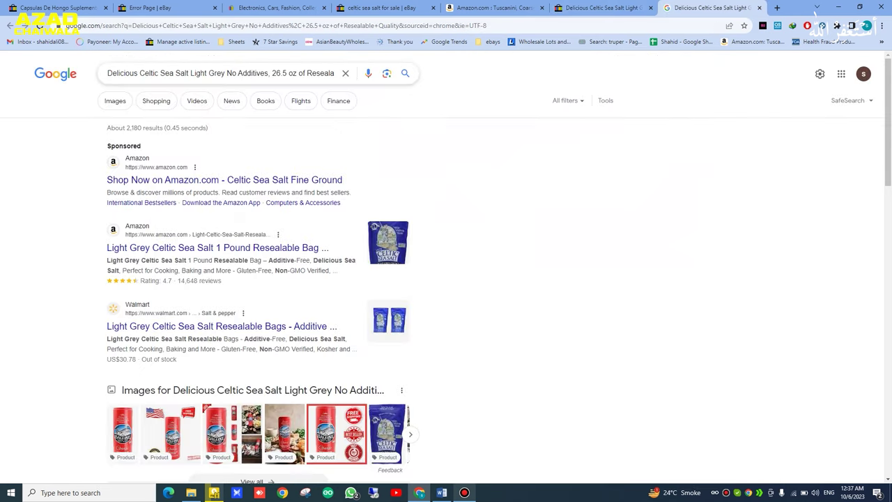
left_click(346, 73)
type("la ba")
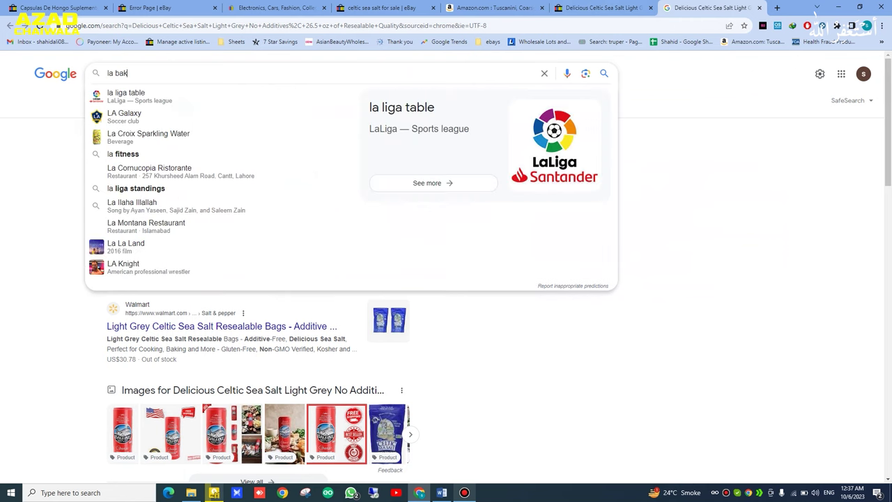
type("leno")
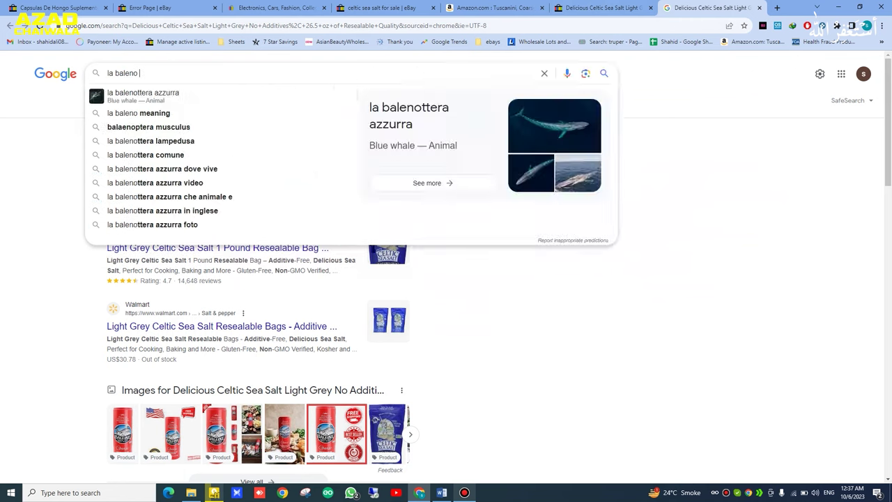
type(" salt")
key("Return")
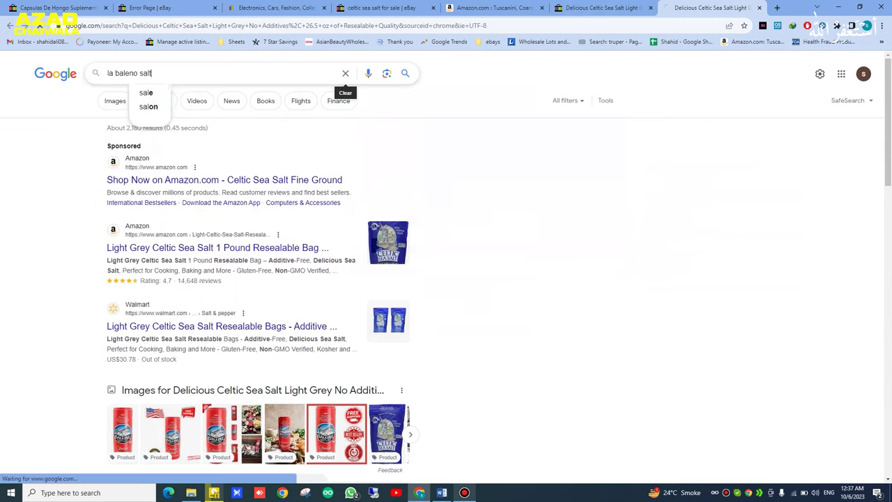
Step: Recheck the product name in the eBay photo and refine the Google search to "la baleno coarse sea salt"
key("ctrl+shift+Tab")
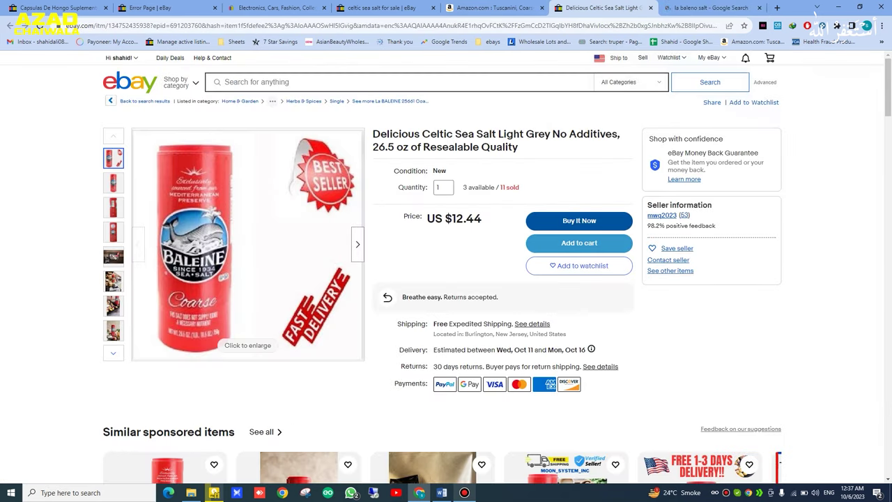
key("ctrl+Tab")
left_click(151, 73)
key("BackSpace")
key("BackSpace")
type("coarse sea salt")
key("Return")
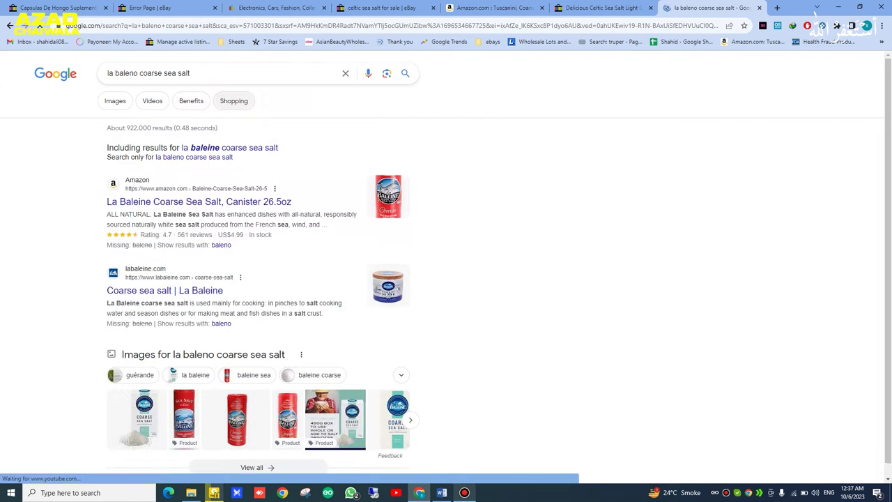
Step: Open the Amazon result for La Baleine Coarse Sea Salt, Canister 26.5oz, and bring its product details into view
left_click(599, 9)
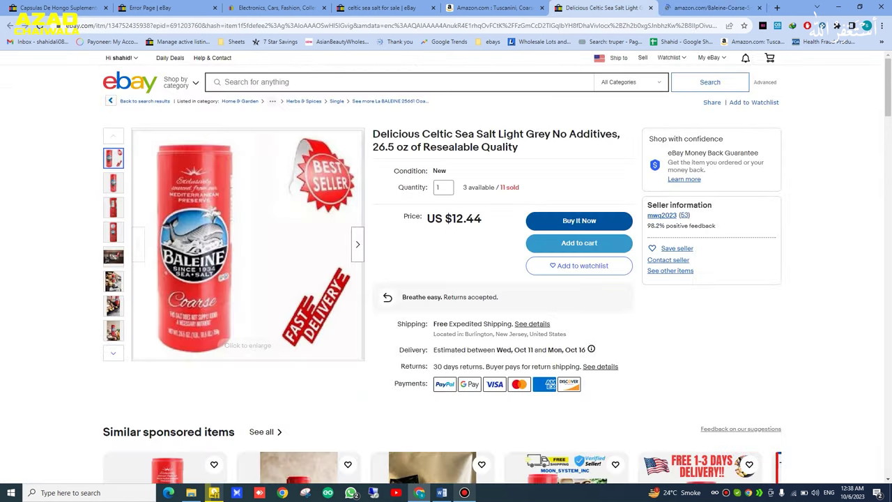
left_click(720, 9)
scroll(446, 267, "down", 3)
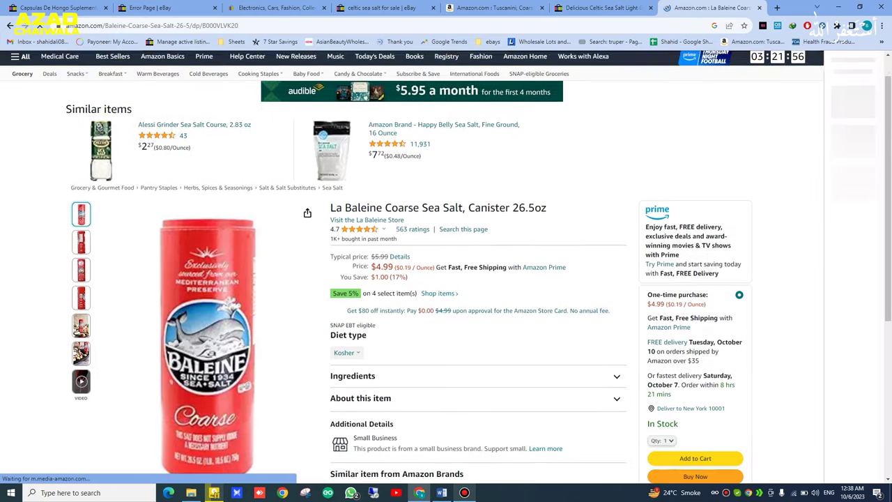
Step: Compare the product and price on the 26.5 oz eBay listing with the La Baleine canister on Amazon
key("ctrl+shift+Tab")
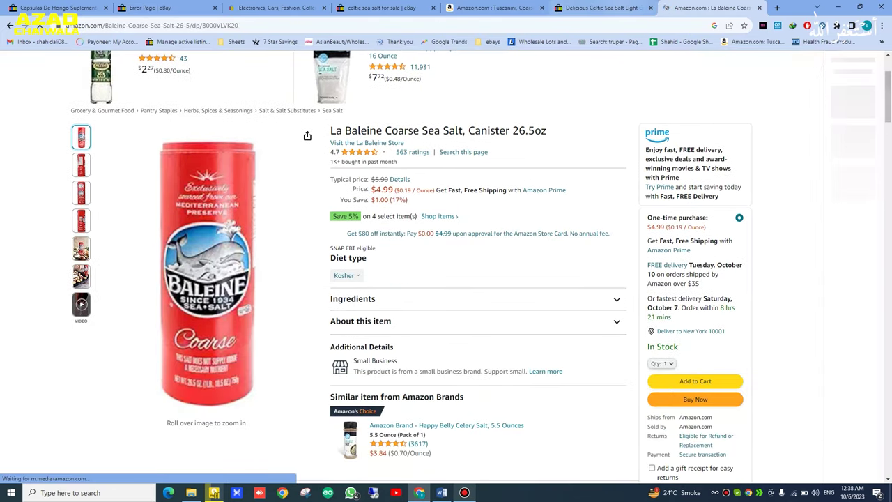
left_click_drag(452, 218, 482, 219)
left_click(485, 221)
left_click(721, 8)
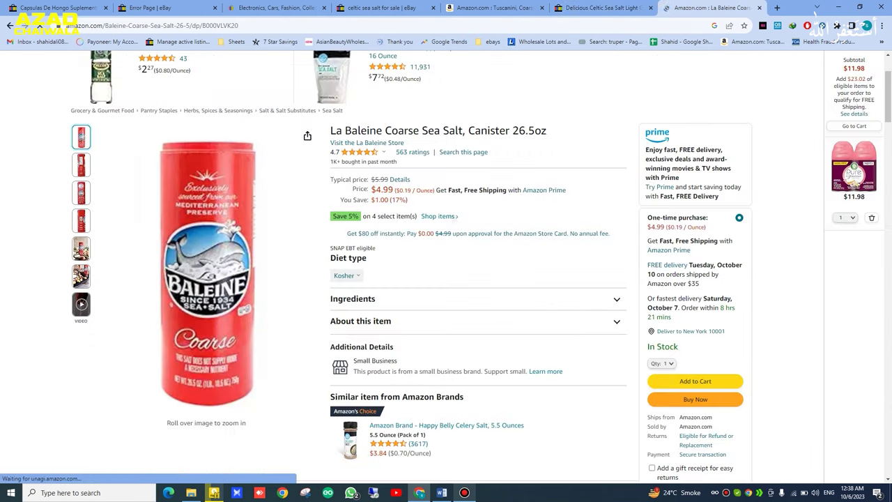
scroll(446, 267, "up", 2)
scroll(446, 267, "down", 2)
scroll(446, 267, "up", 2)
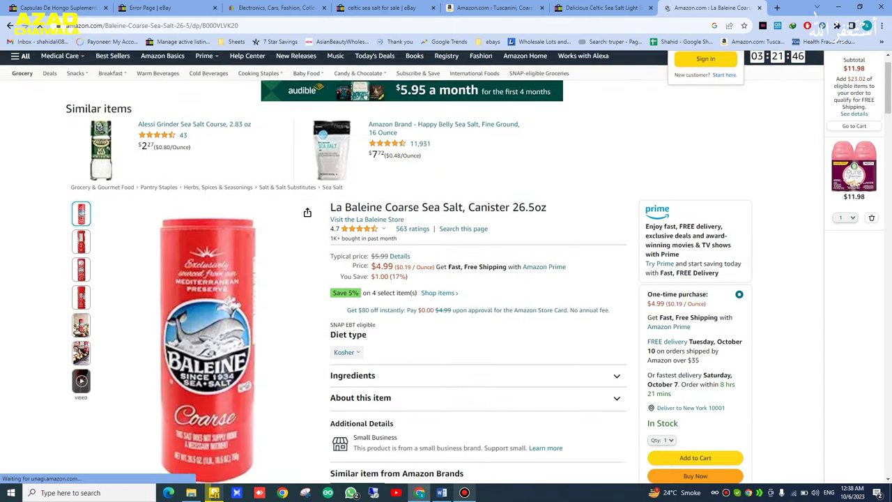
left_click(600, 7)
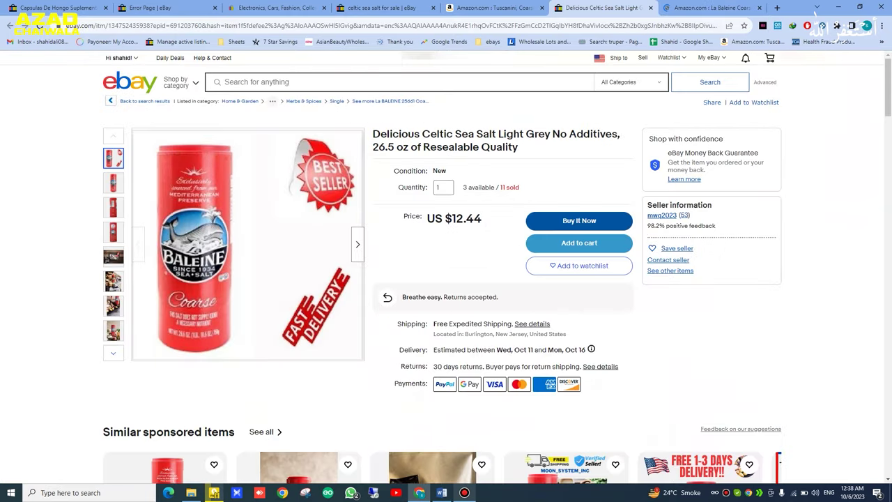
left_click(710, 7)
left_click(601, 8)
left_click(710, 8)
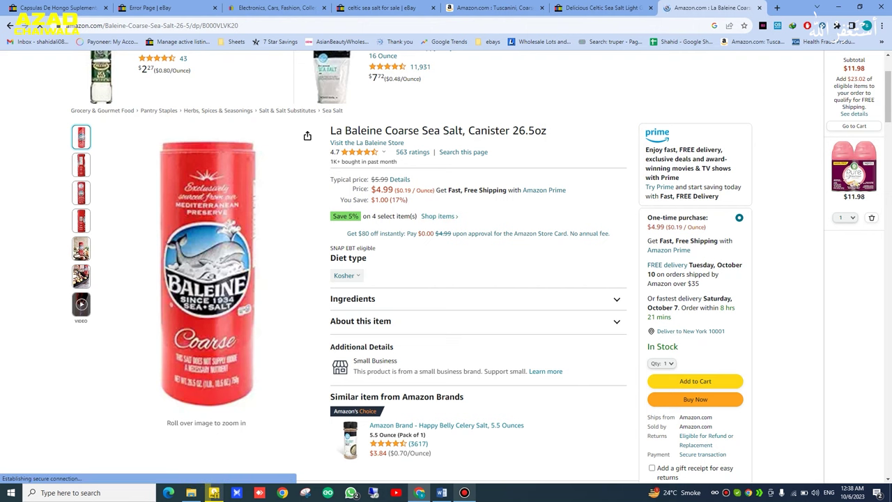
Step: Examine the La Baleine product page on Amazon, including its price, delivery, seller and price history
scroll(460, 271, "down", 3)
scroll(460, 272, "up", 3)
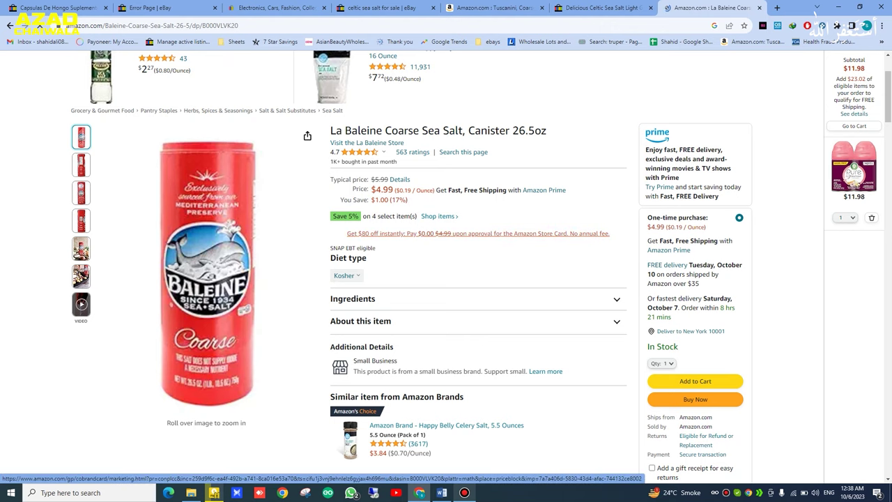
scroll(478, 233, "down", 2)
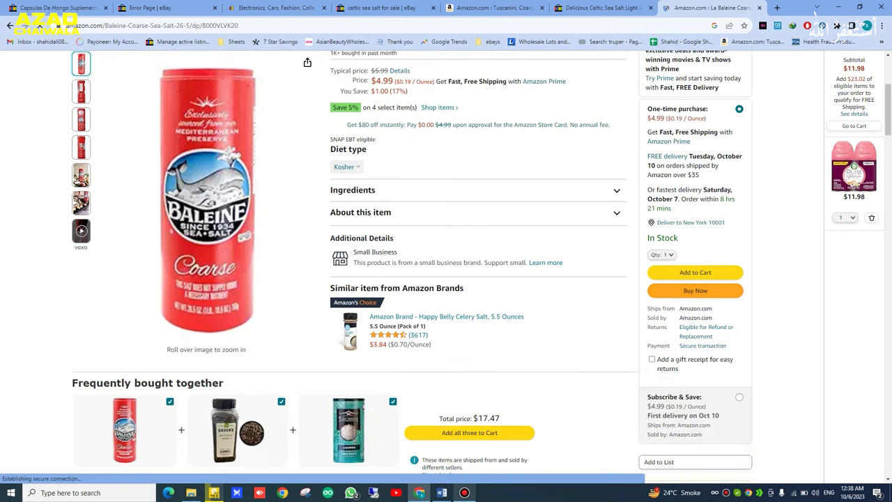
scroll(446, 279, "up", 3)
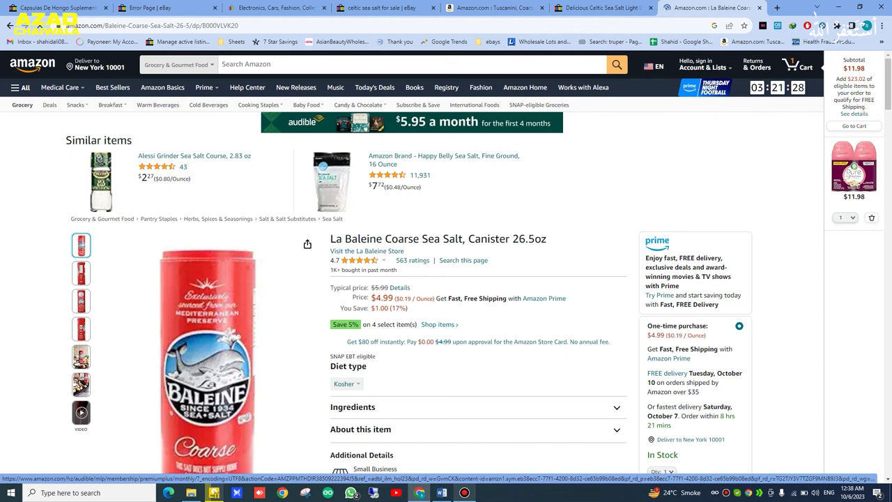
scroll(446, 279, "down", 2)
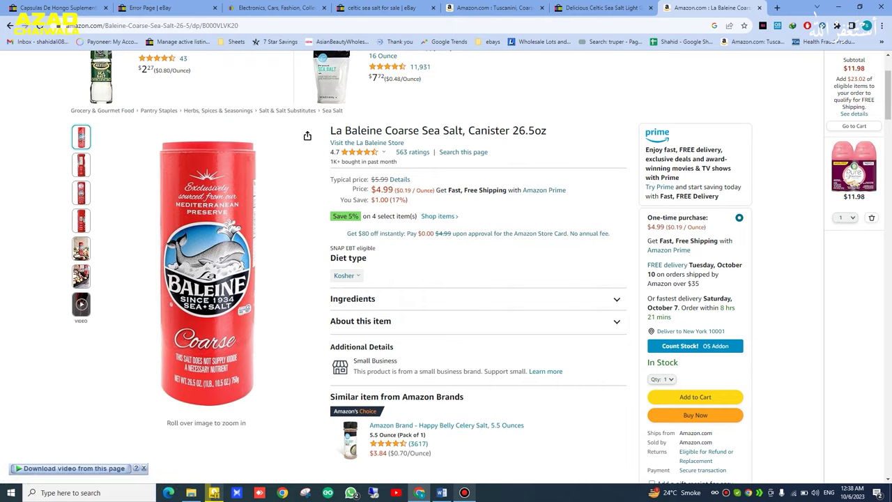
scroll(445, 267, "down", 2)
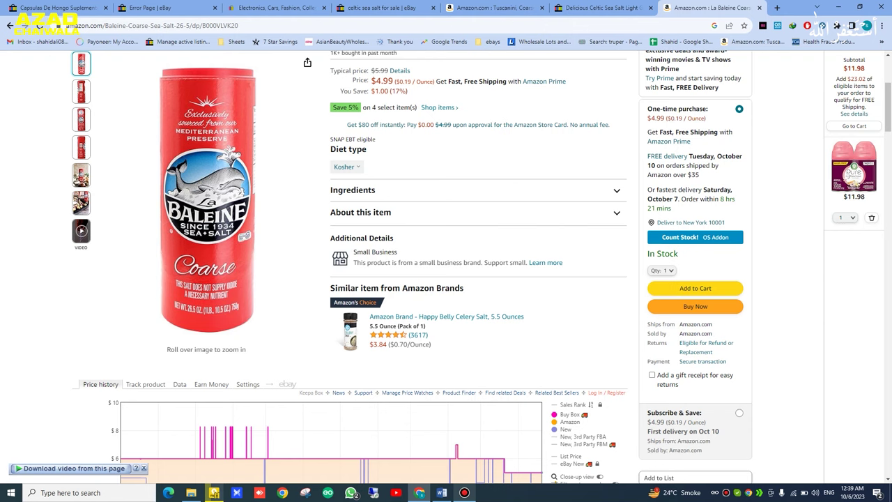
Step: Check the order quantities offered for the La Baleine canister on Amazon and keep the quantity at 1
left_click(662, 270)
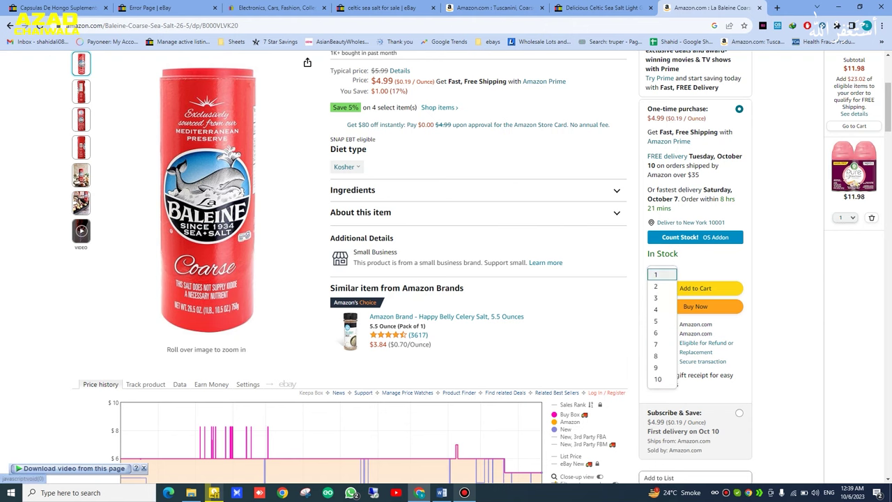
scroll(655, 215, "down", 1)
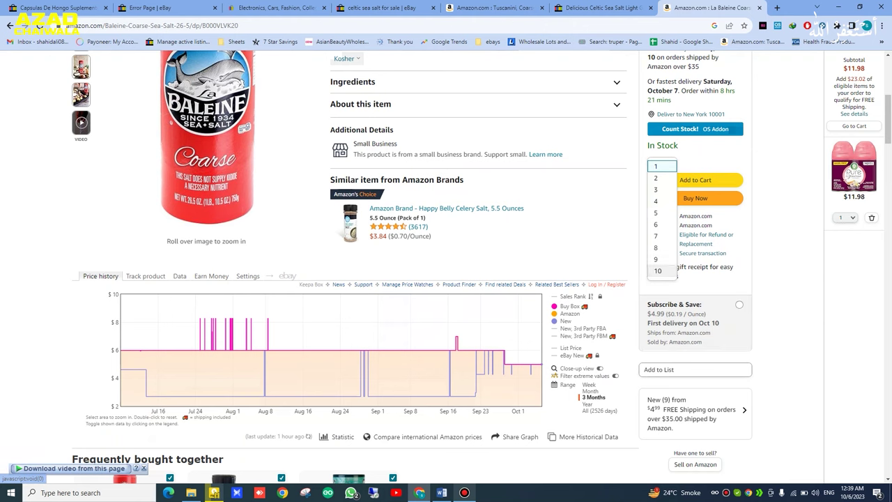
scroll(655, 216, "up", 3)
scroll(655, 279, "down", 2)
left_click(657, 274)
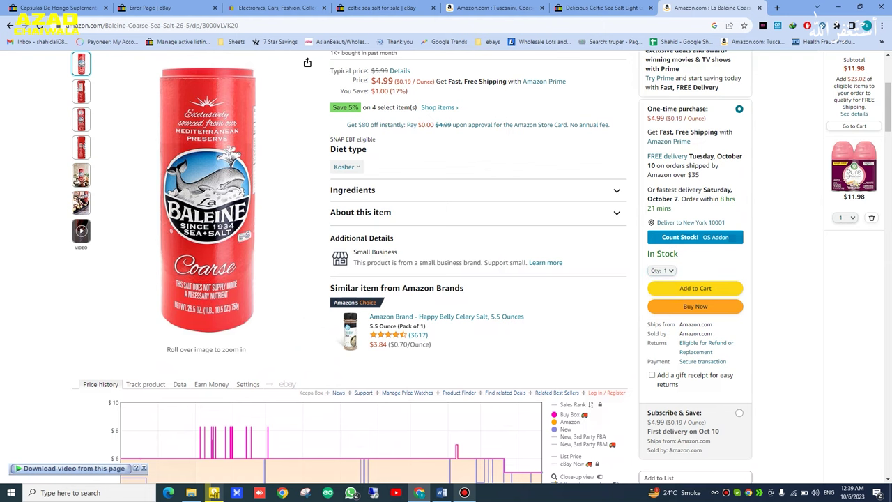
Step: Review the La Baleine canister's price, delivery and seller details on Amazon together with its Keepa price history chart
scroll(411, 265, "up", 2)
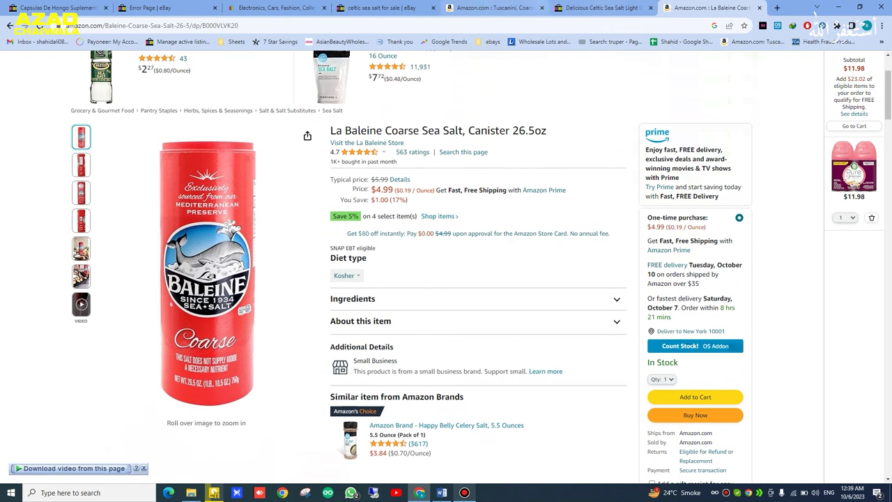
left_click(600, 8)
key("ctrl+Tab")
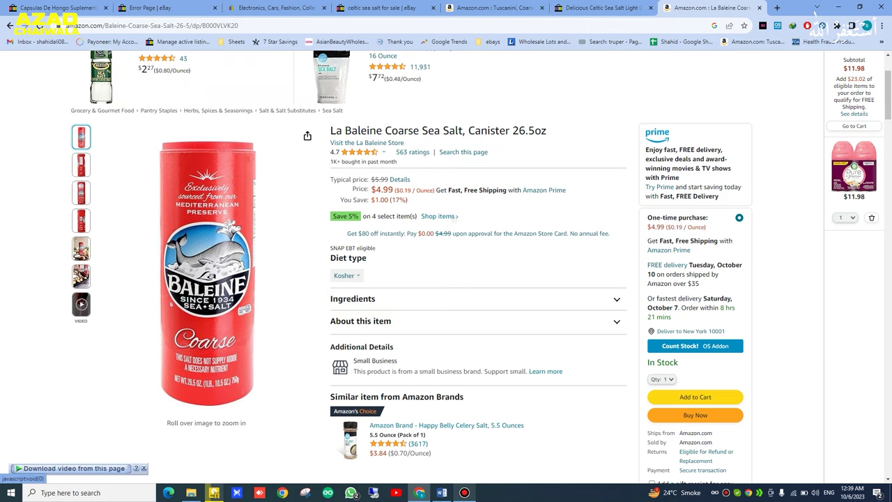
scroll(411, 268, "down", 3)
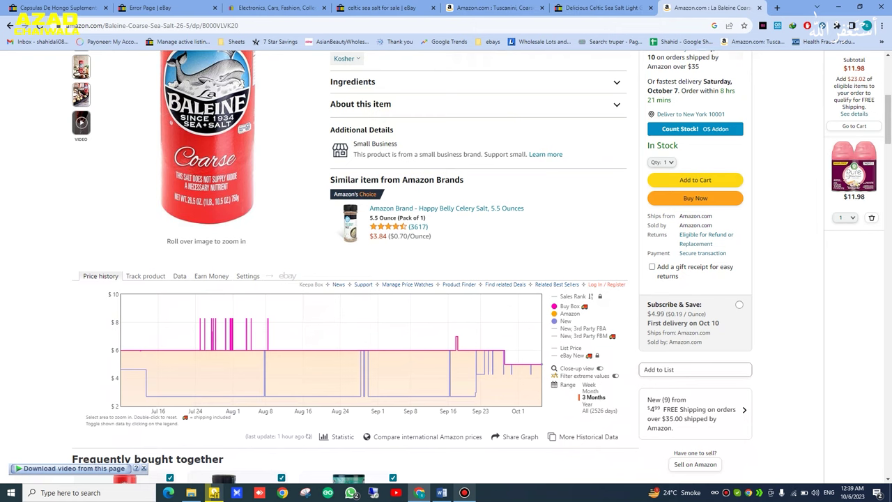
scroll(411, 267, "up", 2)
scroll(411, 268, "down", 2)
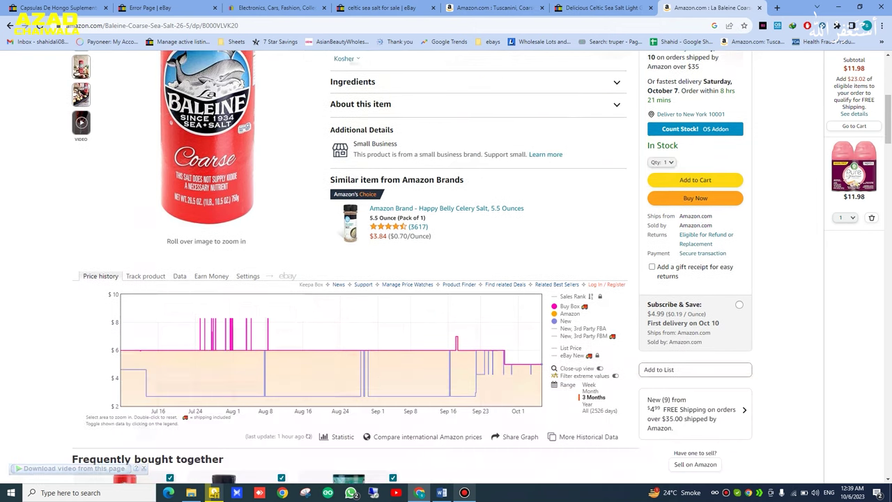
scroll(411, 268, "up", 2)
scroll(411, 268, "down", 2)
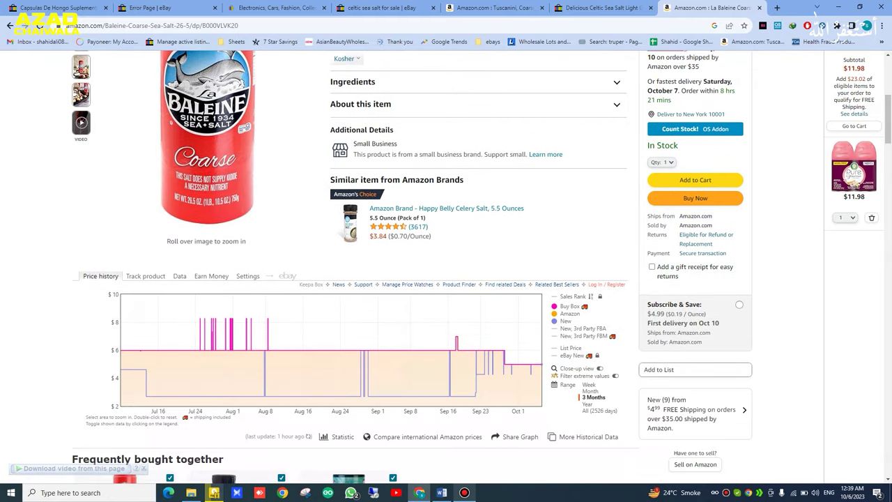
Step: Search Google for "keepa extension" in a new tab and open the Chrome Web Store page for Keepa - Amazon Price Tracker
left_click(777, 8)
type("google")
key("Return")
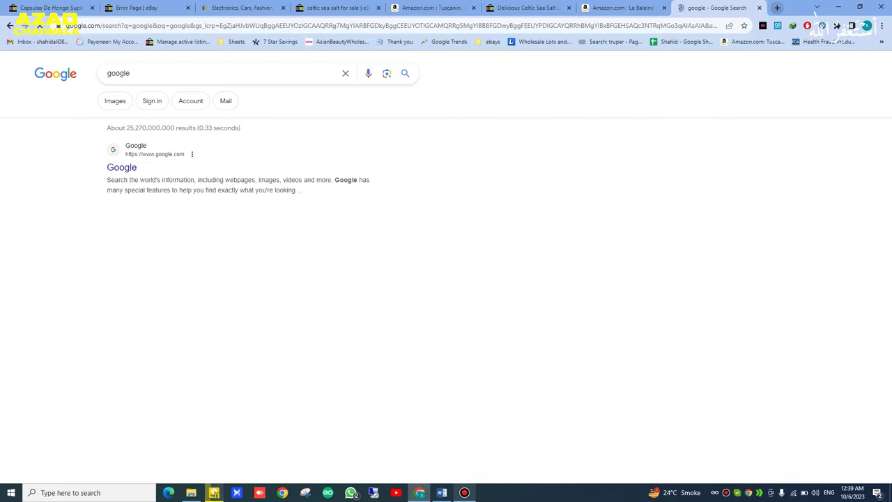
type("ke")
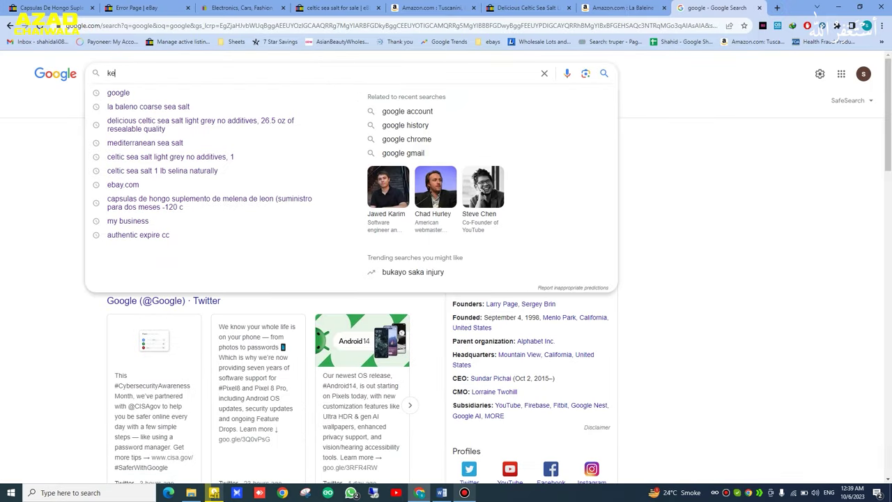
type("epa extension")
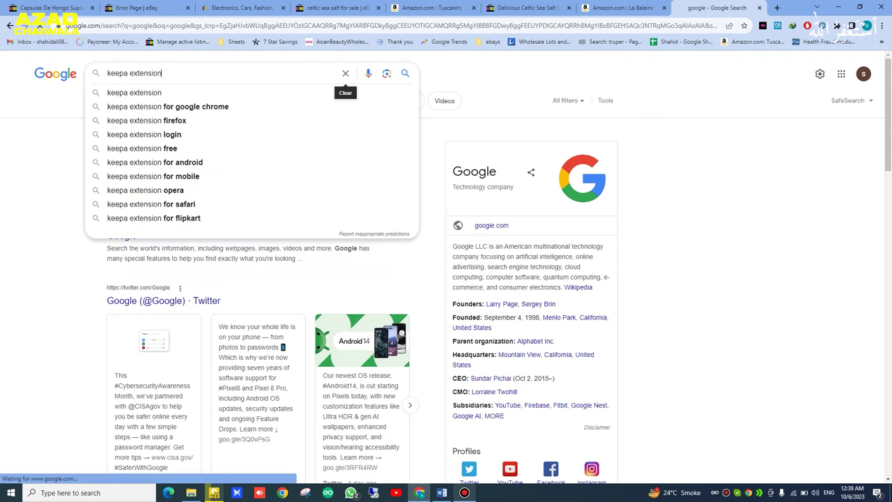
key("Return")
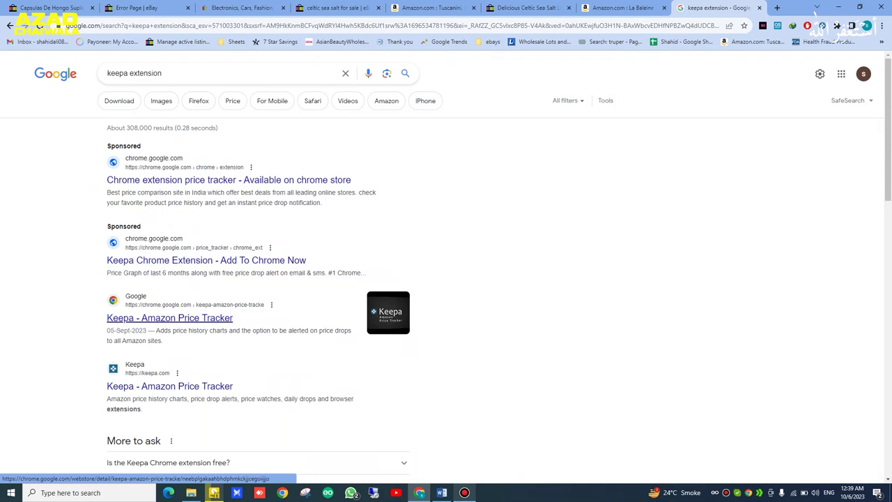
left_click(170, 317)
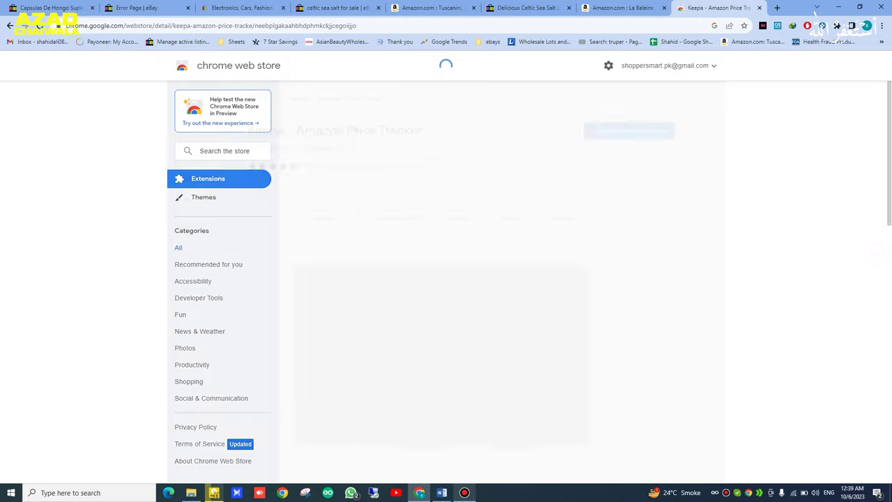
Step: Remove the Keepa - Amazon Price Tracker extension from Chrome and add it again from its Web Store page, closing the uninstall page
left_click(628, 130)
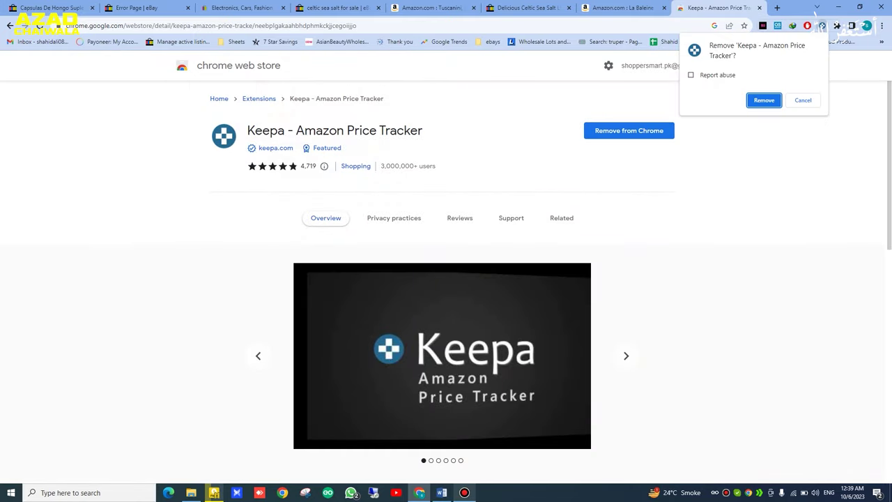
left_click(764, 101)
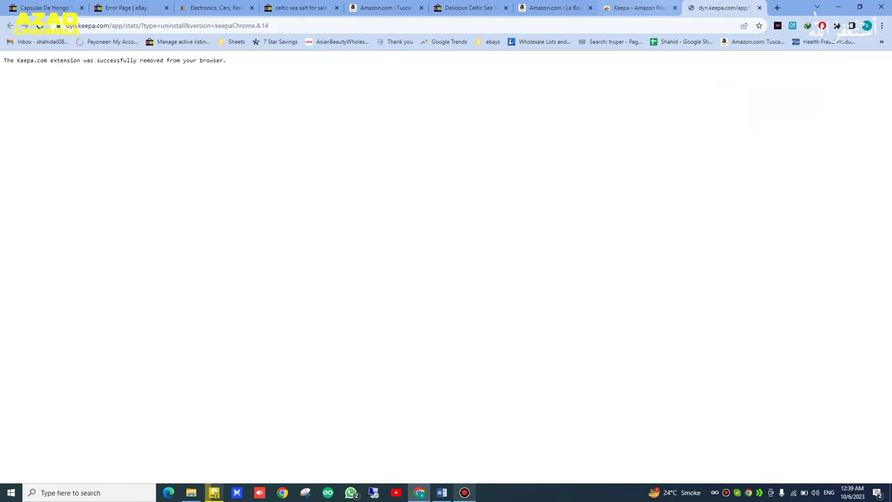
left_click(641, 8)
left_click(639, 130)
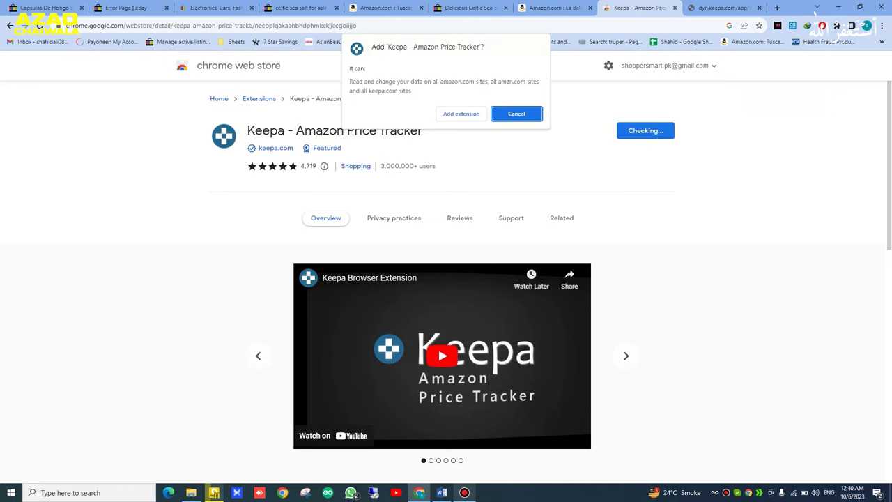
left_click(461, 113)
left_click(764, 8)
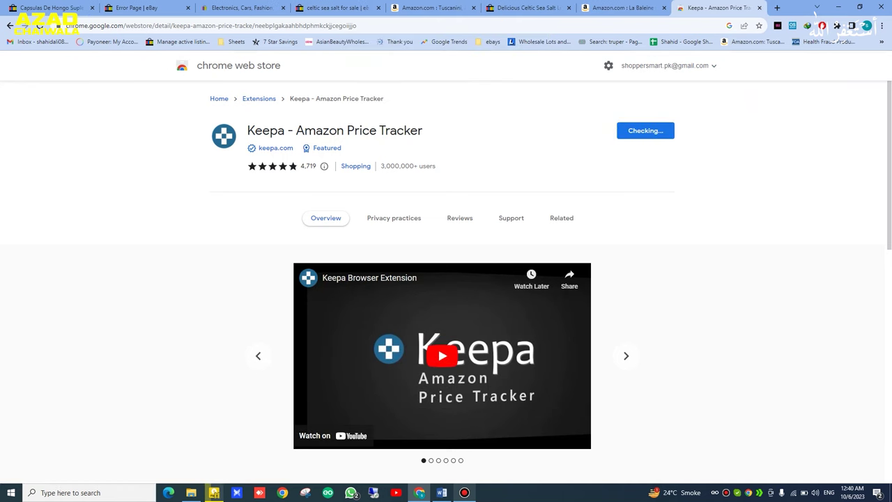
Step: Examine the Keepa price history and the "Ships from" and "Sold by" details on the La Baleine Amazon page
key("ctrl+shift+Tab")
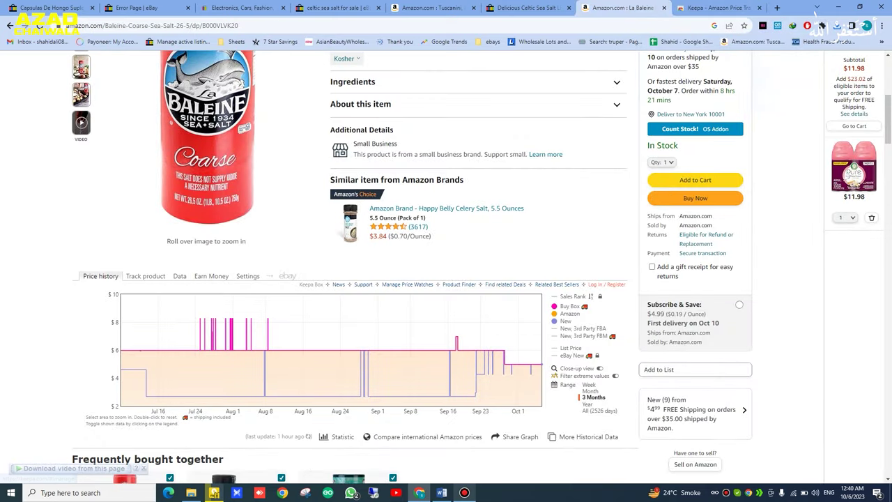
mouse_move(142, 362)
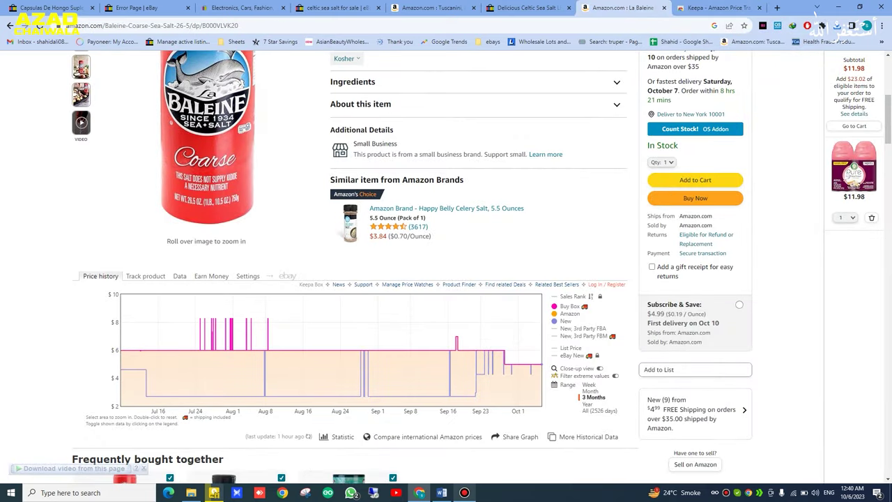
scroll(536, 365, "up", 2)
scroll(537, 366, "down", 2)
scroll(536, 366, "up", 2)
scroll(536, 366, "down", 2)
left_click_drag(661, 216, 711, 216)
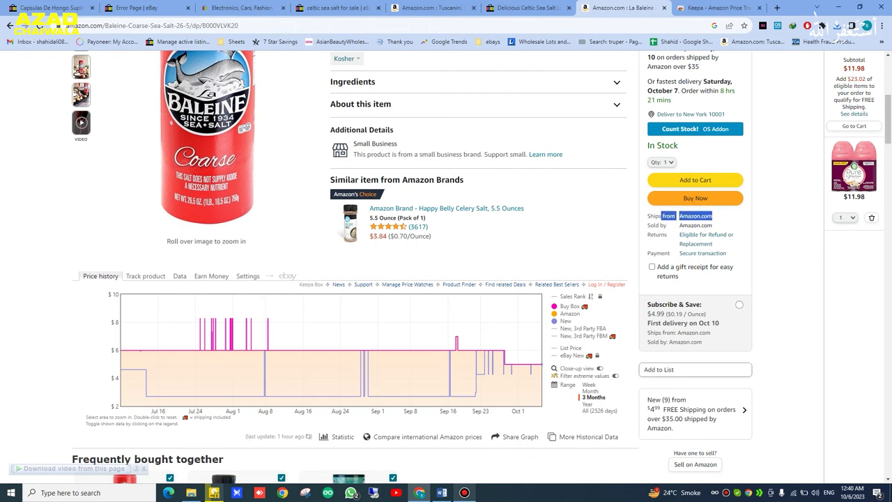
left_click(714, 216)
left_click_drag(670, 216, 712, 216)
left_click(713, 217)
Step: Limit the Keepa chart to the Amazon price by hiding New and Buy Box, briefly showing the New, 3rd Party FBA series
left_click(565, 321)
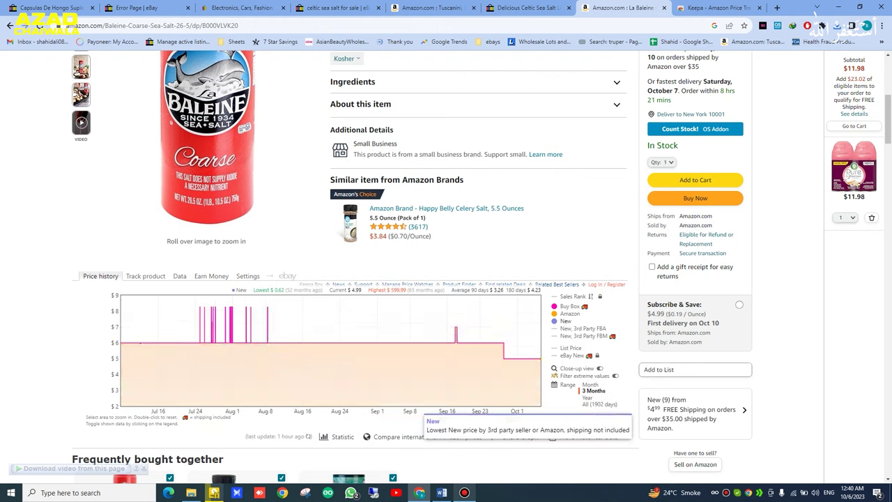
left_click(569, 307)
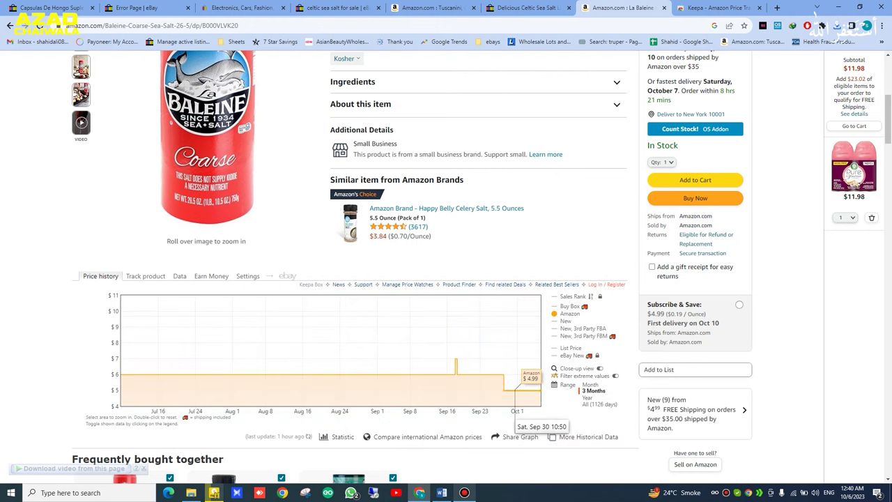
mouse_move(584, 335)
mouse_move(570, 313)
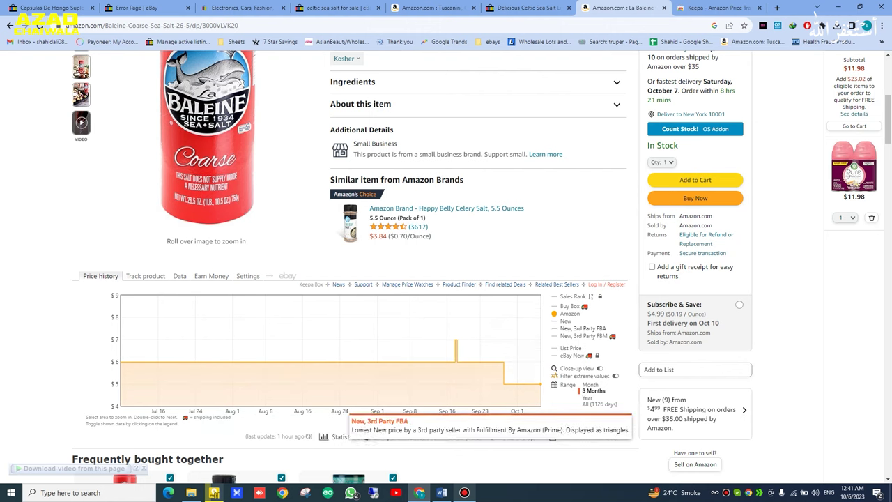
left_click(582, 328)
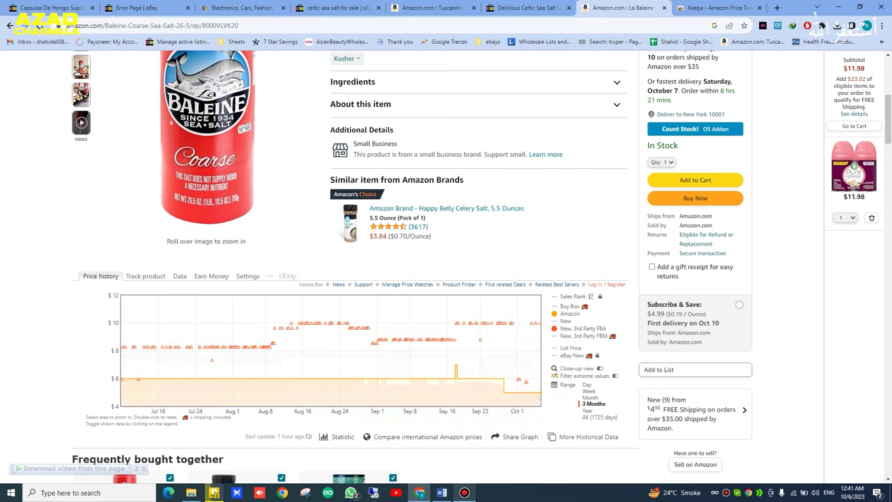
left_click(582, 327)
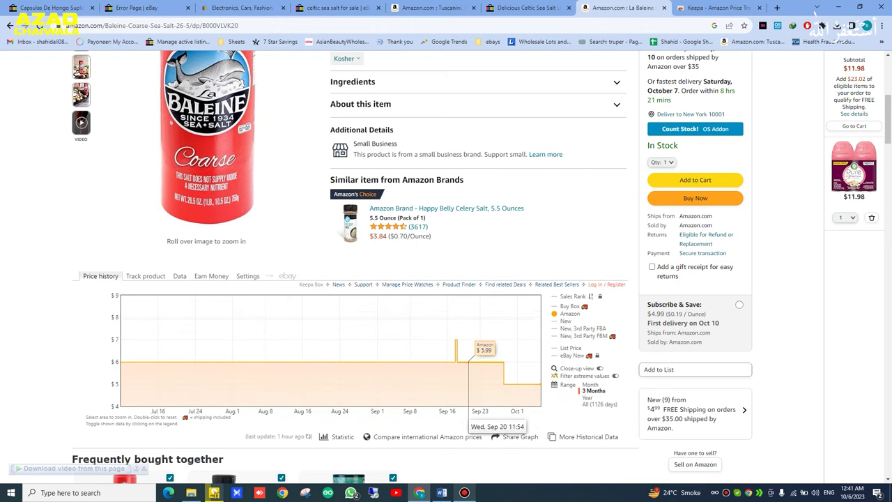
Step: Review the La Baleine canister's title, price and availability on its Amazon page
scroll(487, 348, "up", 2)
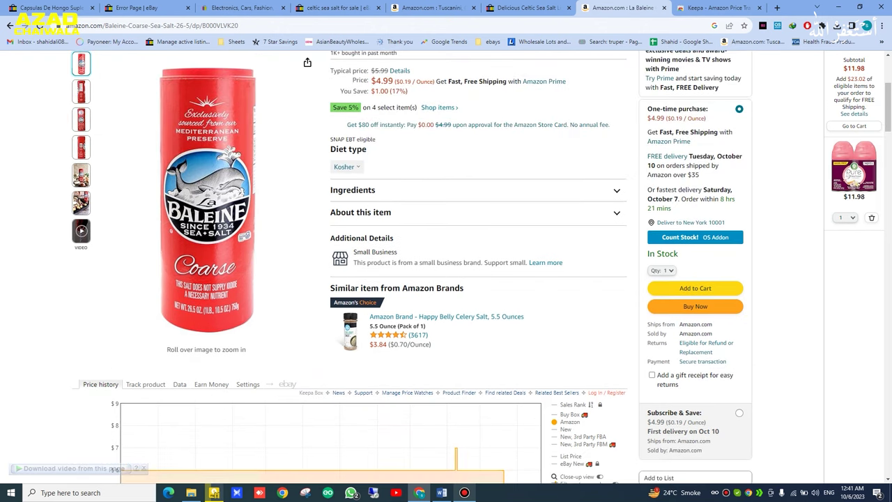
scroll(445, 265, "up", 2)
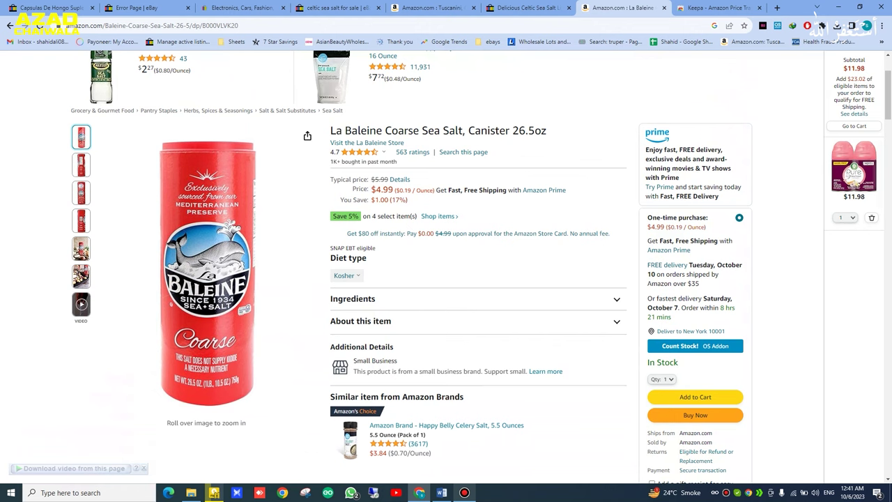
scroll(411, 267, "down", 1)
scroll(411, 267, "up", 1)
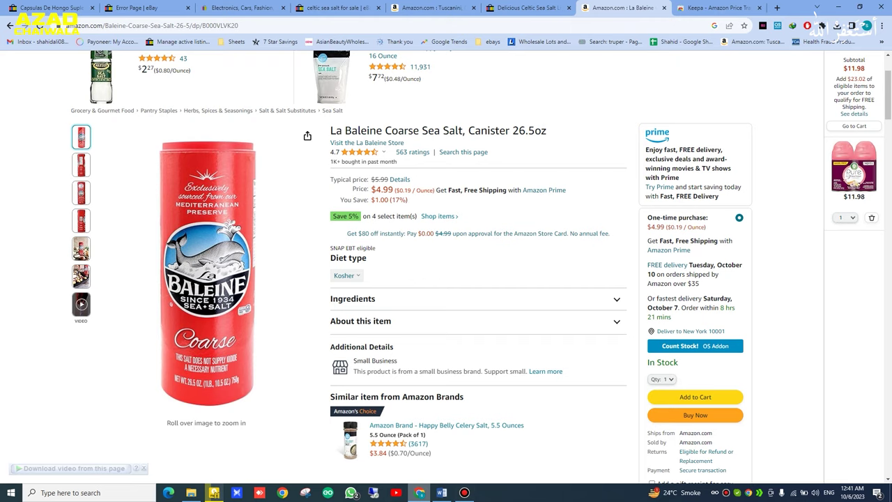
Step: Switch to the Word course outline, highlight the topic "Random Search Method" in Section 1, and return to the browser
left_click(442, 492)
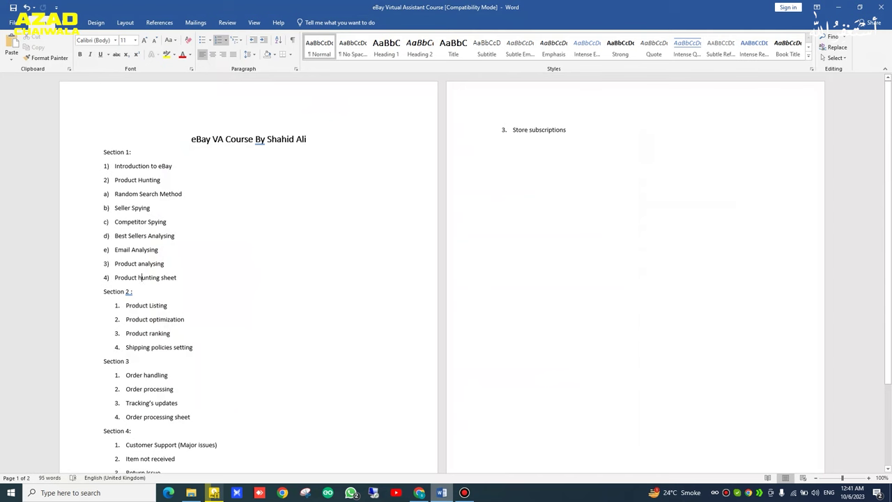
left_click_drag(114, 193, 184, 195)
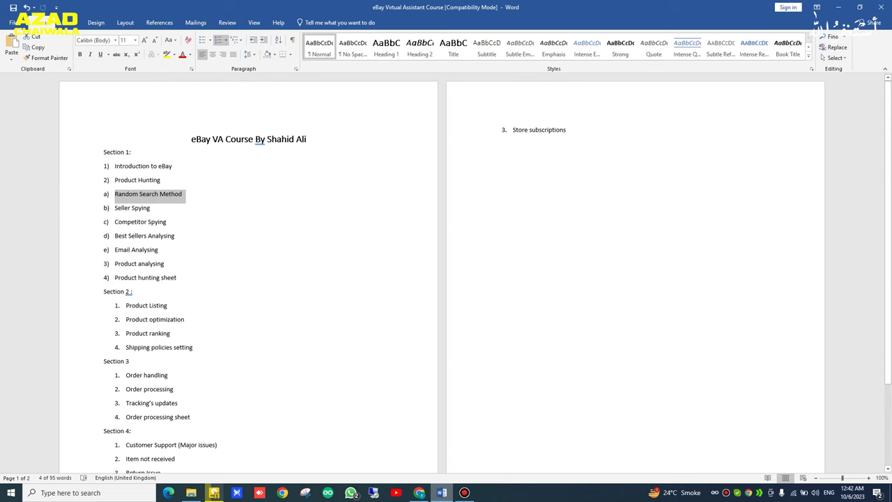
left_click(841, 7)
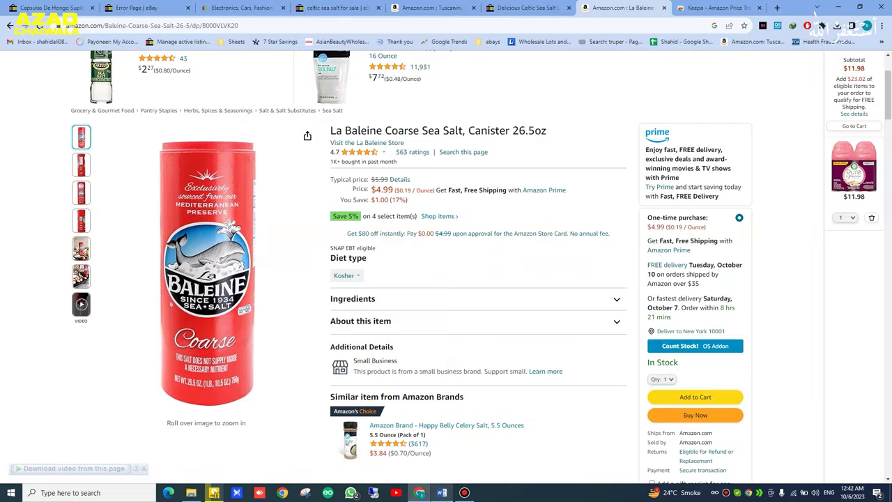
Step: Compare the eBay listing for the 26.5 oz Celtic sea salt with the La Baleine canister on Amazon
left_click(526, 7)
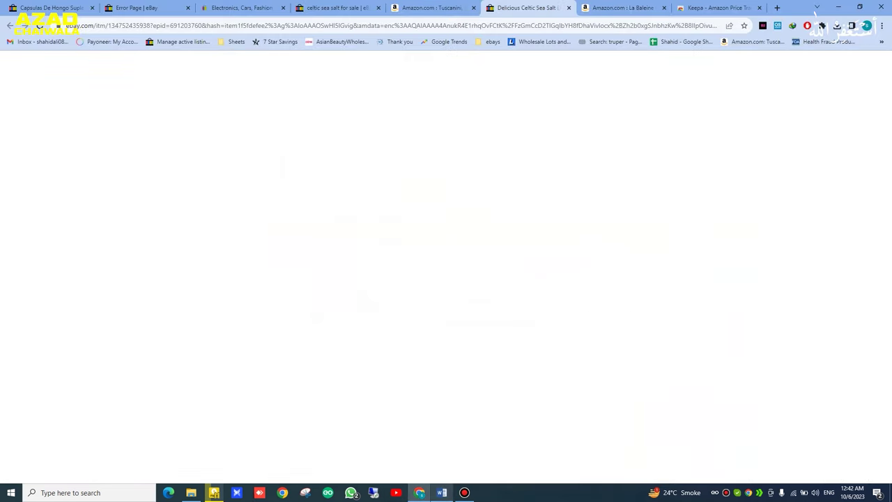
left_click(633, 8)
key("ctrl+shift+Tab")
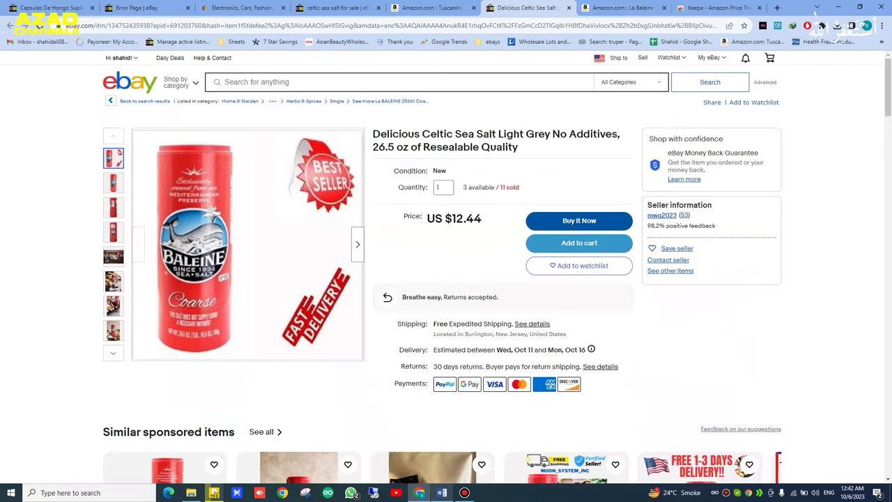
key("ctrl+Tab")
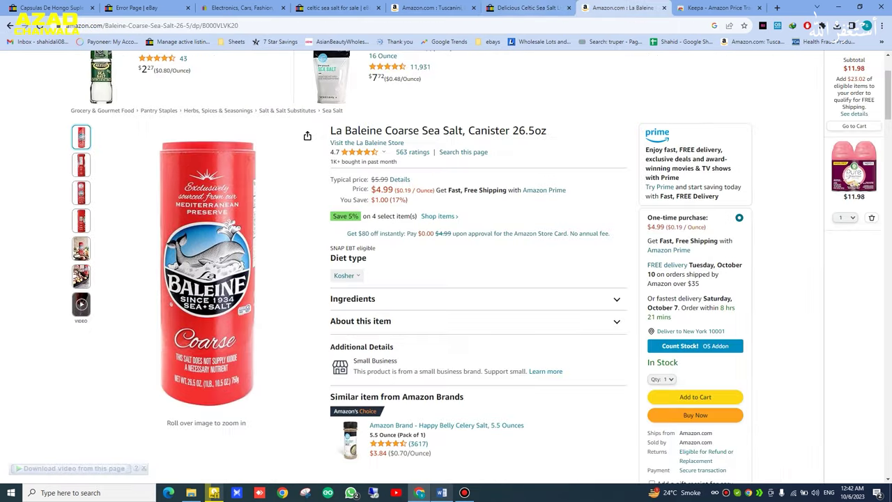
Step: Open the bookmarked Google Sheets spreadsheet, view its orders sep 2023 and ROI sheets, and return to the La Baleine Amazon page
middle_click(686, 42)
left_click(639, 8)
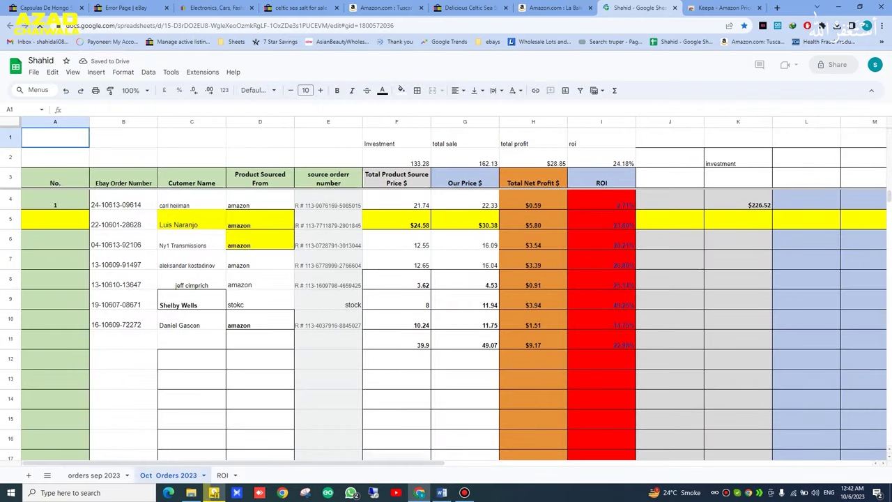
left_click(95, 474)
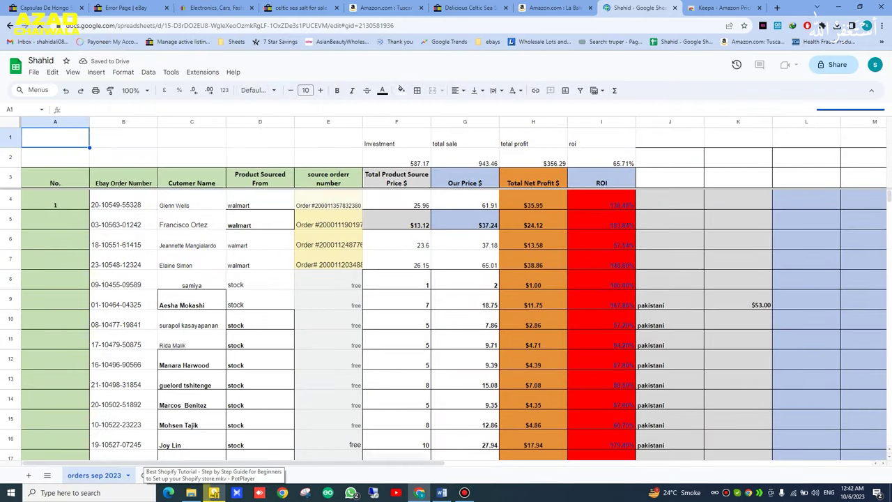
left_click(233, 476)
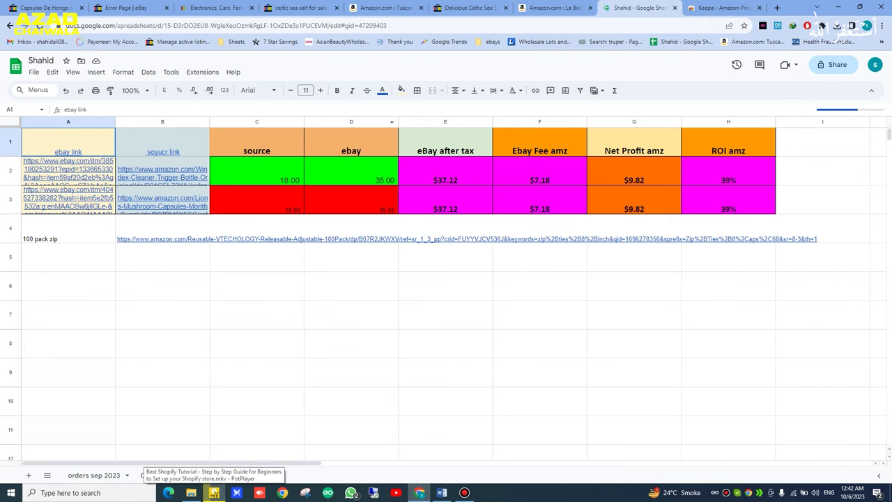
left_click(558, 9)
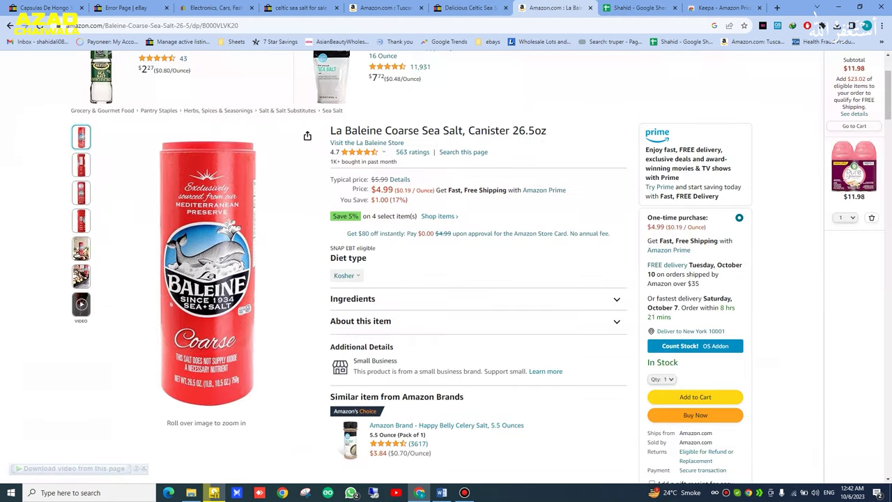
Step: Enter a source price of 5 and an eBay price of 12.44 in row 2 of the ROI sheet
left_click(468, 8)
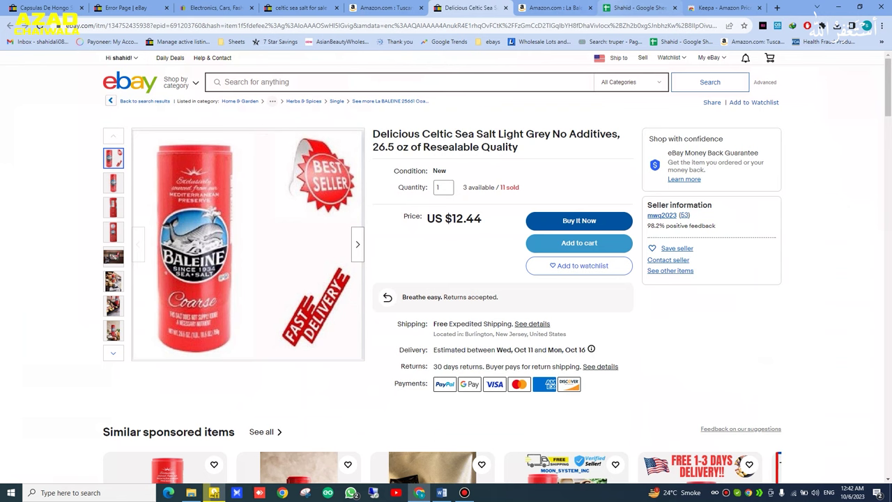
left_click(636, 8)
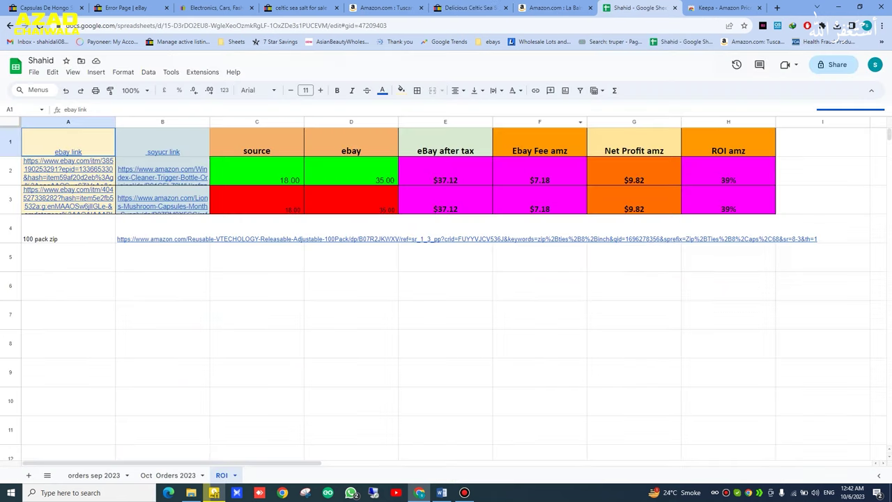
left_click(256, 171)
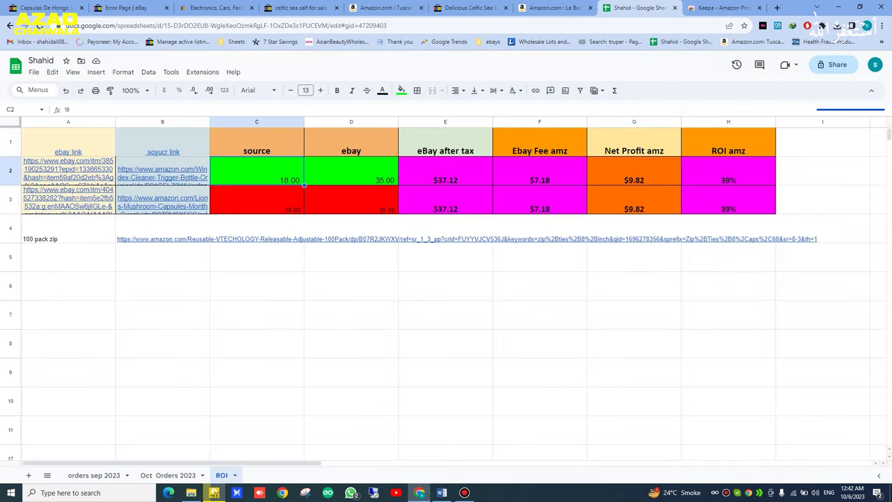
type("5")
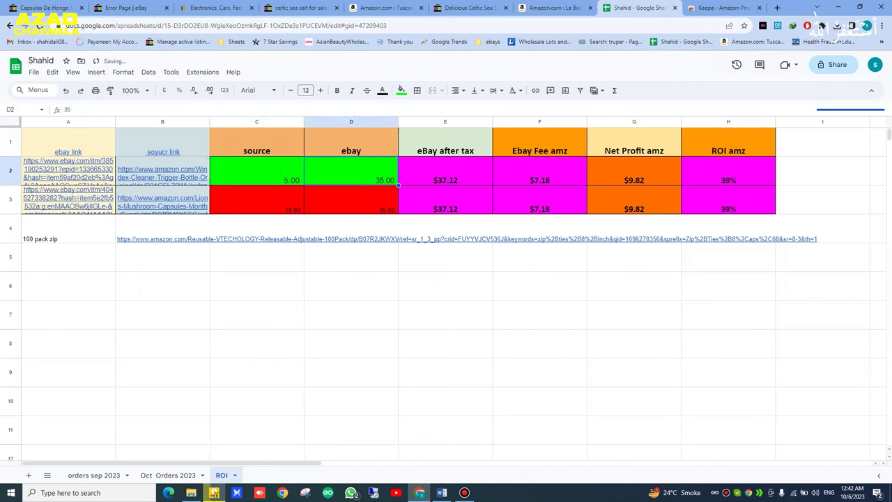
key("Tab")
type("12.44")
key("Tab")
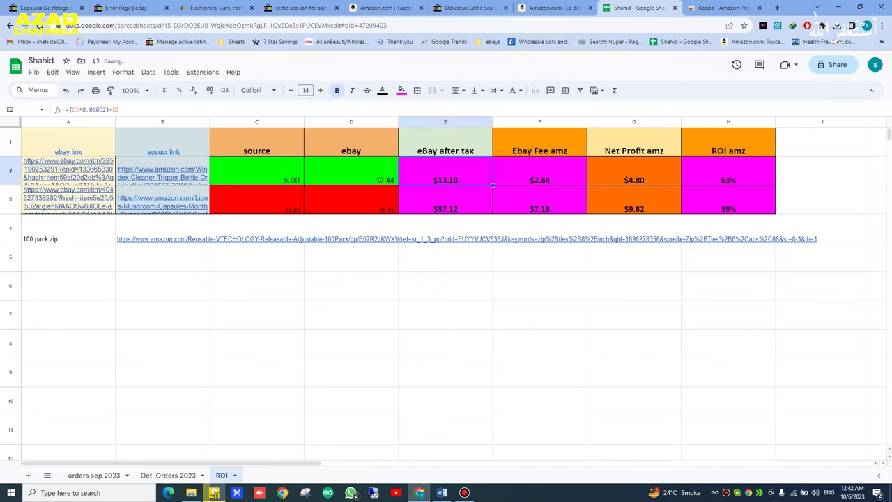
Step: Examine row 2's net profit and ROI cells, comparing them with the eBay listing for the Celtic sea salt
left_click(634, 171)
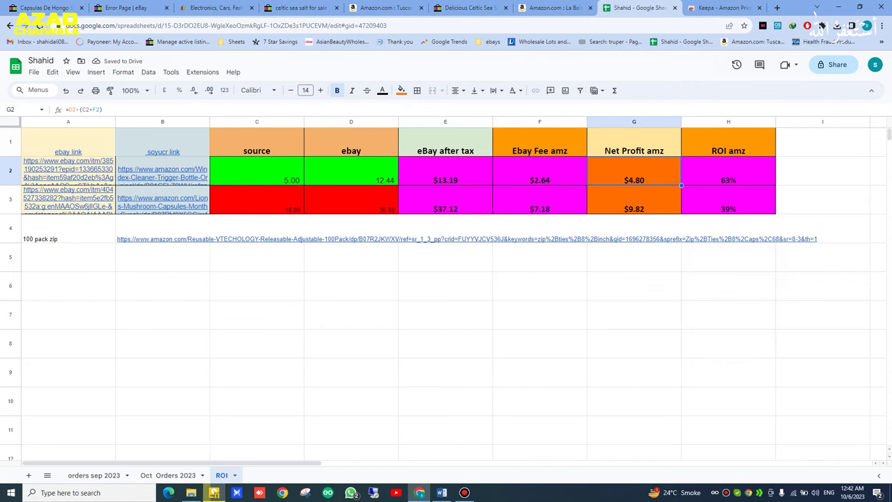
left_click(728, 171)
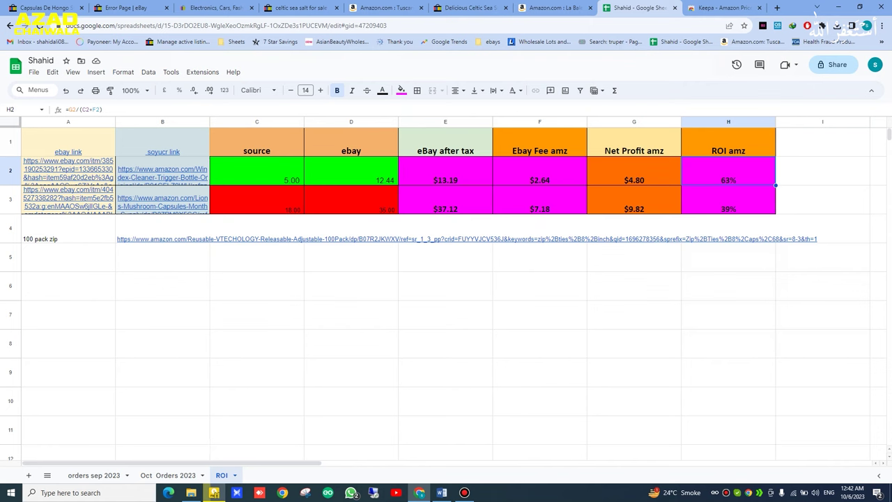
key("ctrl+shift+Tab")
key("ctrl+shift+Tab")
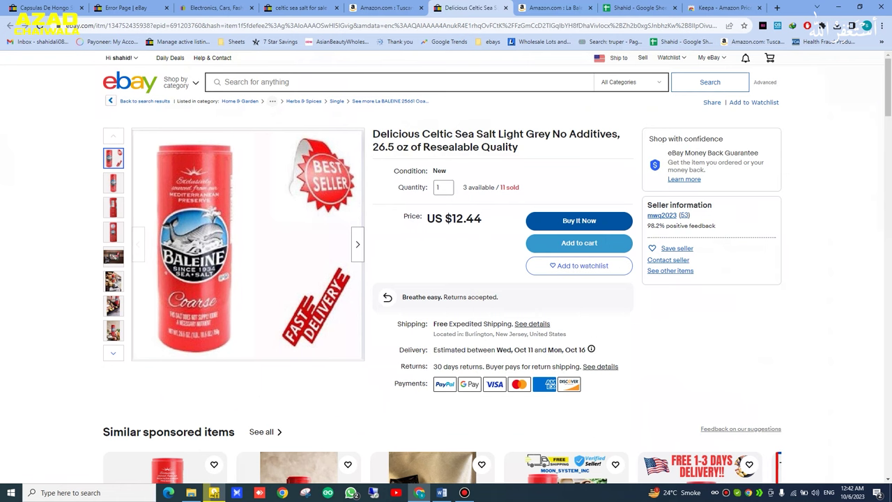
key("ctrl+Tab")
key("ctrl+Tab")
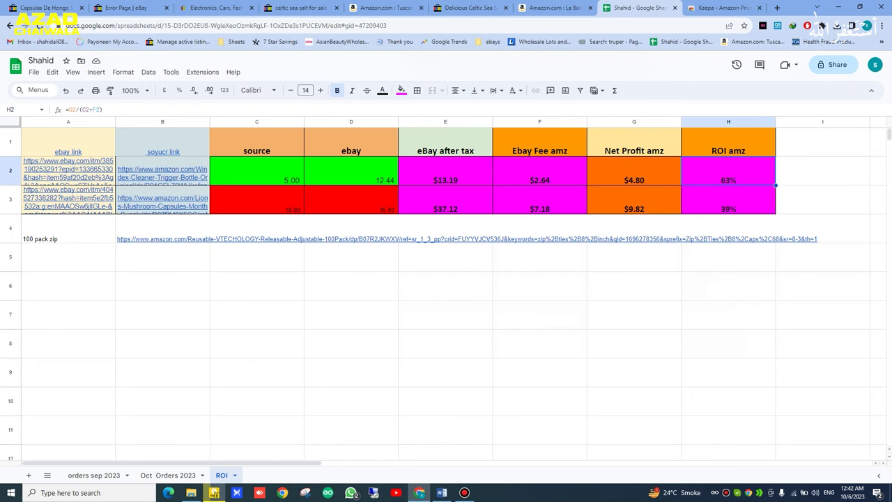
key("ctrl+shift+Tab")
key("ctrl+shift+Tab")
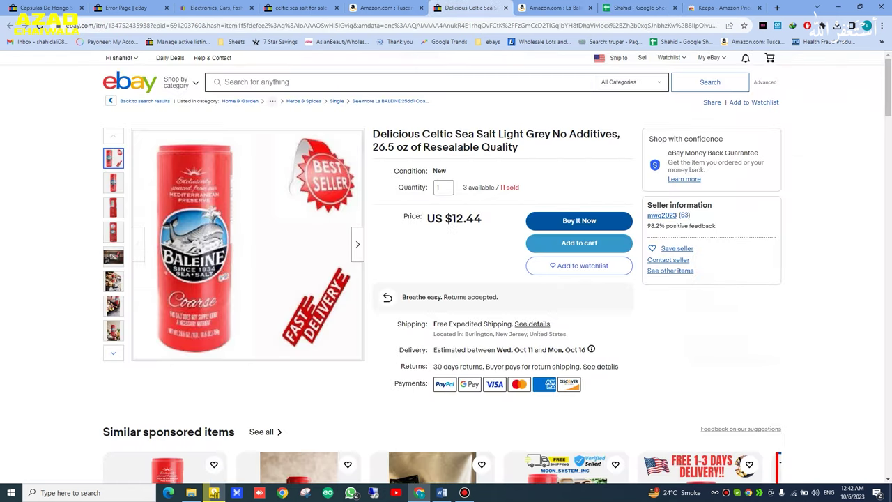
key("ctrl+Tab")
key("ctrl+Tab")
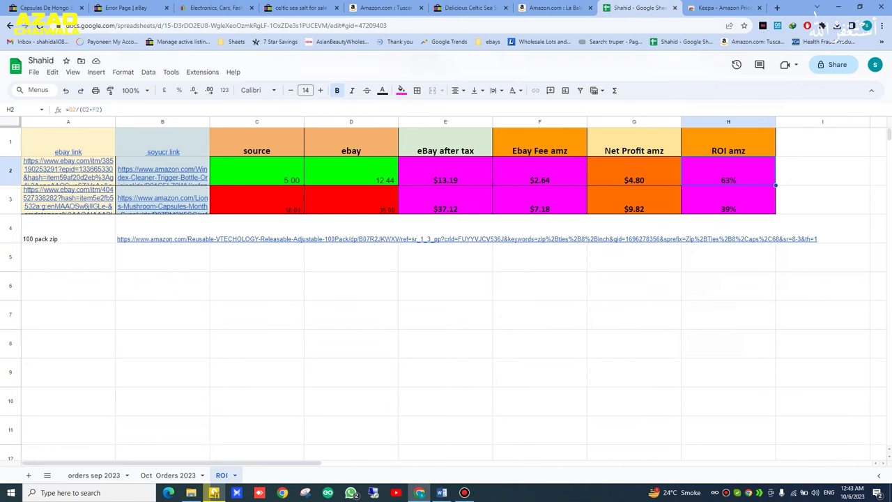
Step: Revisit the salt's Amazon and eBay pages, check the Word course outline, and return to the browser
left_click(556, 8)
left_click(471, 8)
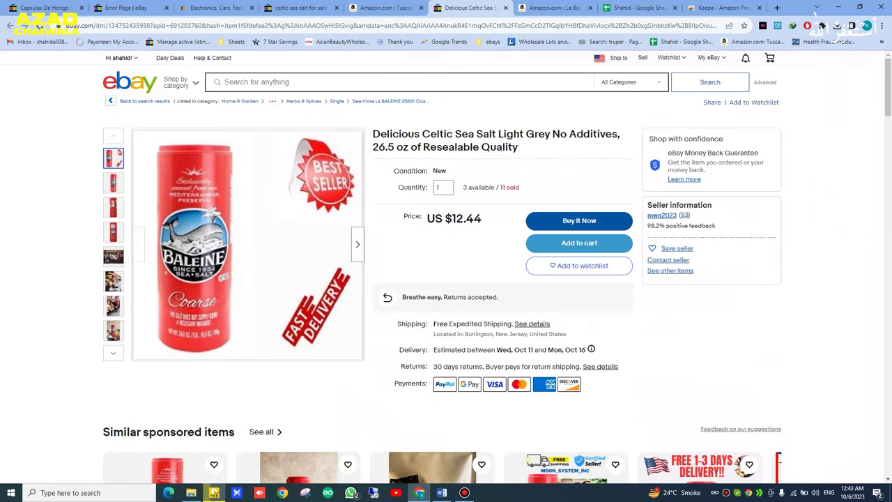
left_click(555, 7)
key("ctrl+shift+Tab")
key("alt+Tab")
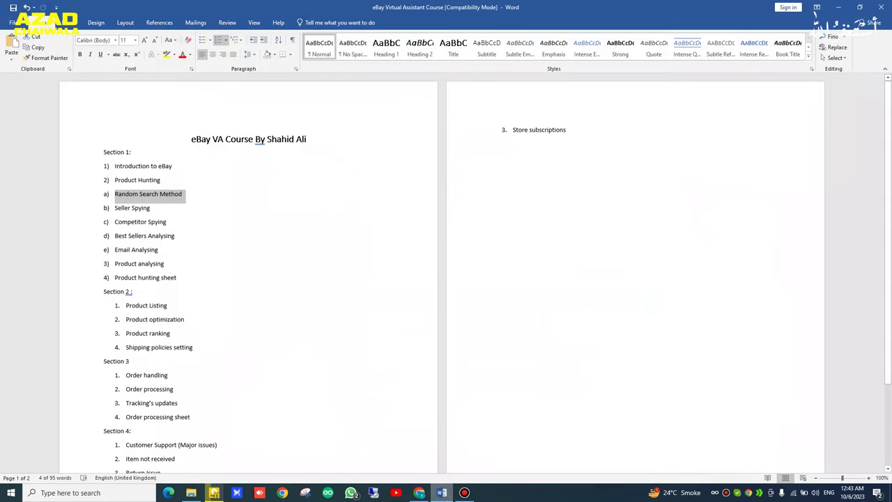
key("alt+Tab")
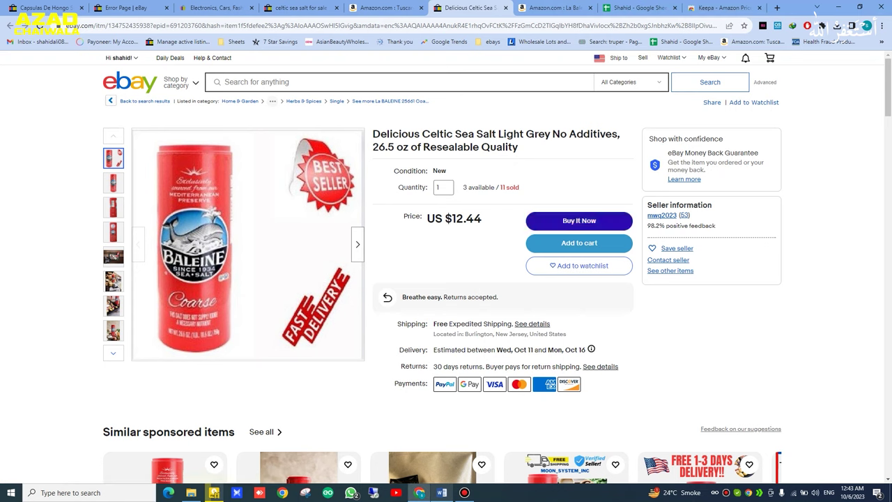
Step: Close all browser tabs except the eBay sea salt listing and the ROI spreadsheet
left_click(422, 8)
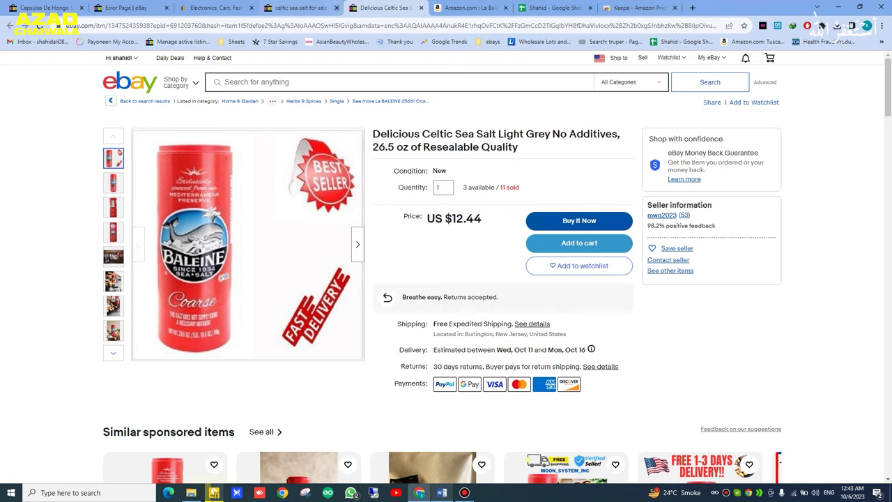
left_click(307, 7)
left_click(336, 8)
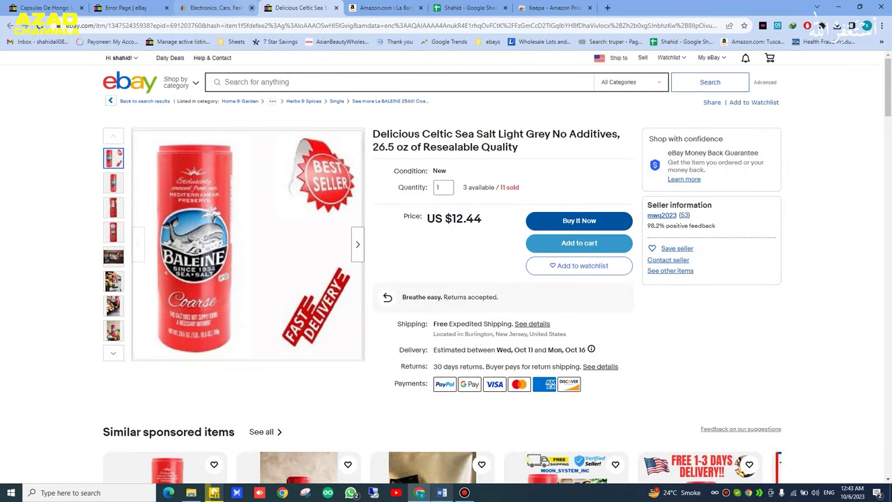
left_click(252, 8)
left_click(166, 7)
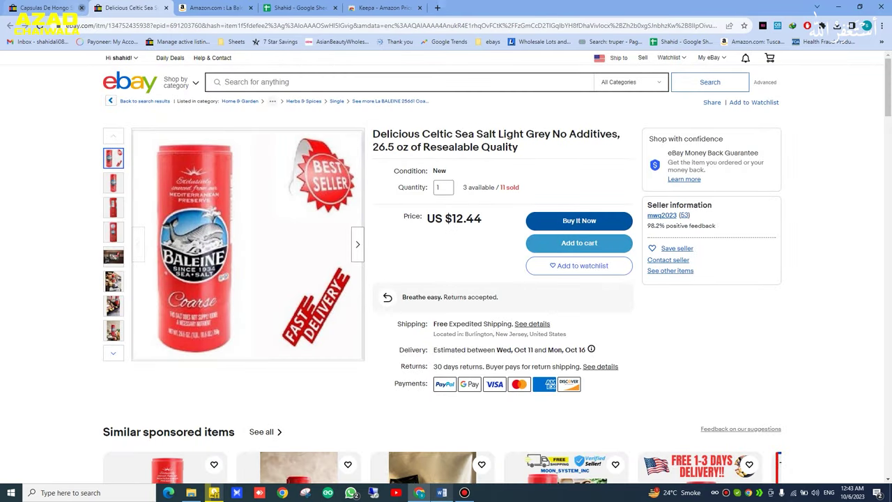
left_click(81, 8)
left_click(165, 8)
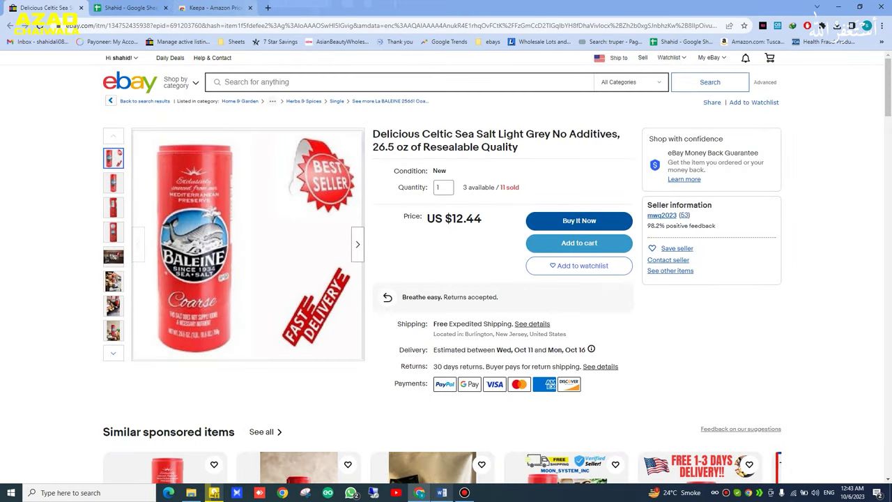
left_click(250, 7)
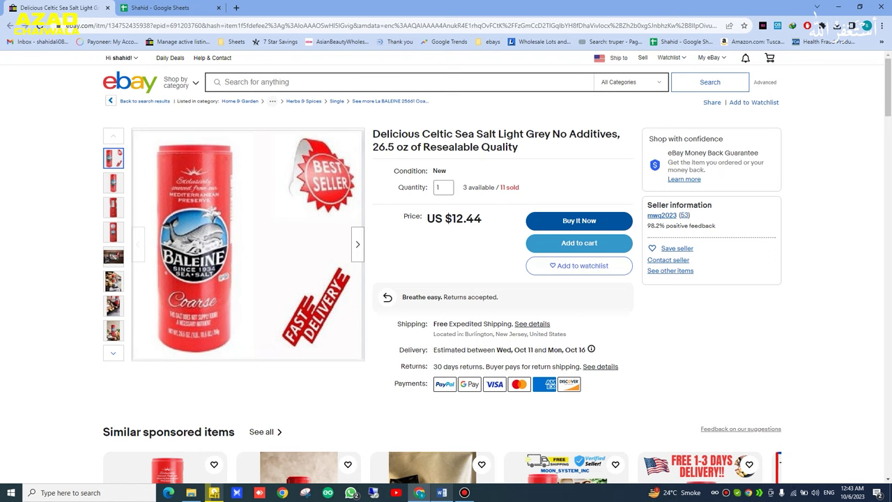
Step: Open the sea salt seller's eBay shop in a new tab and show all of the seller's items
right_click(662, 215)
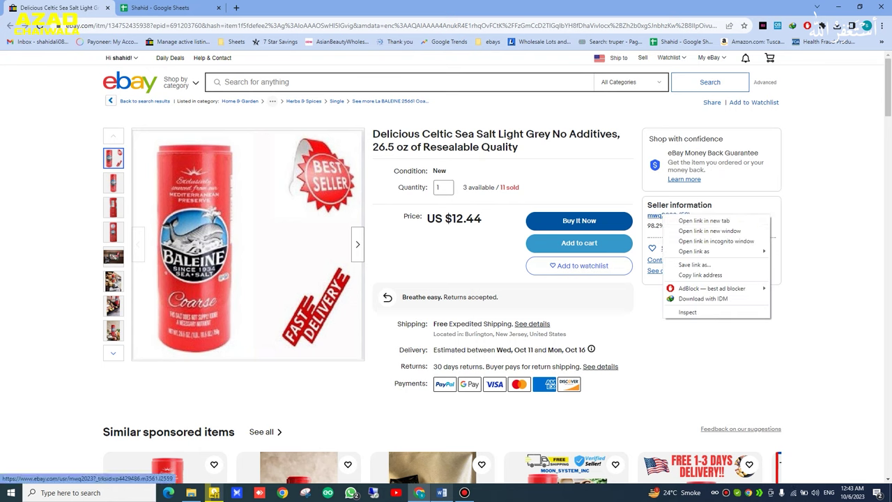
left_click(686, 221)
left_click(167, 8)
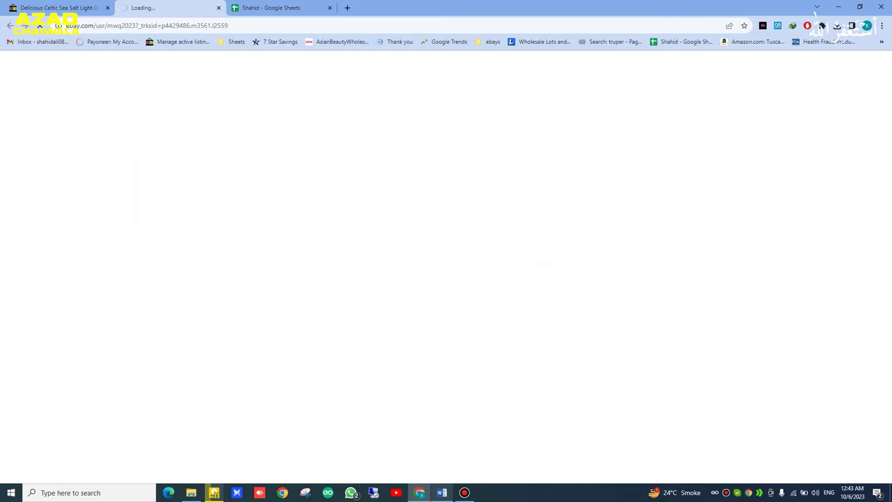
scroll(446, 279, "down", 7)
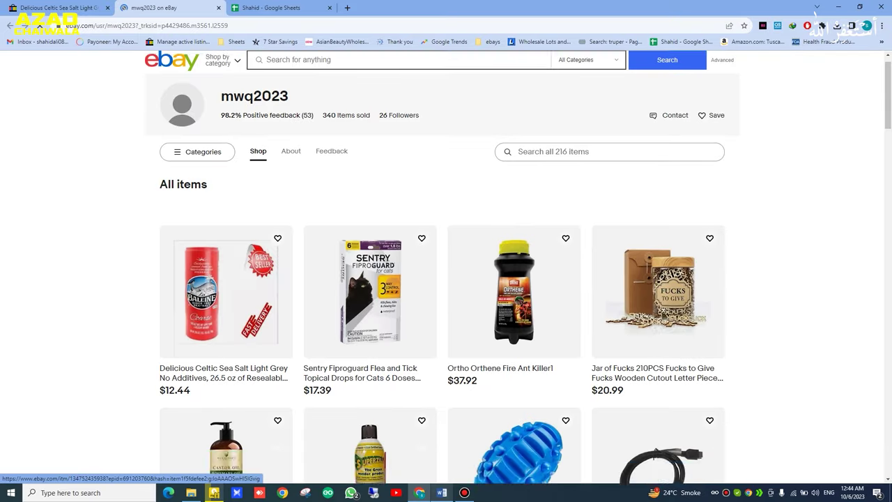
scroll(446, 279, "down", 15)
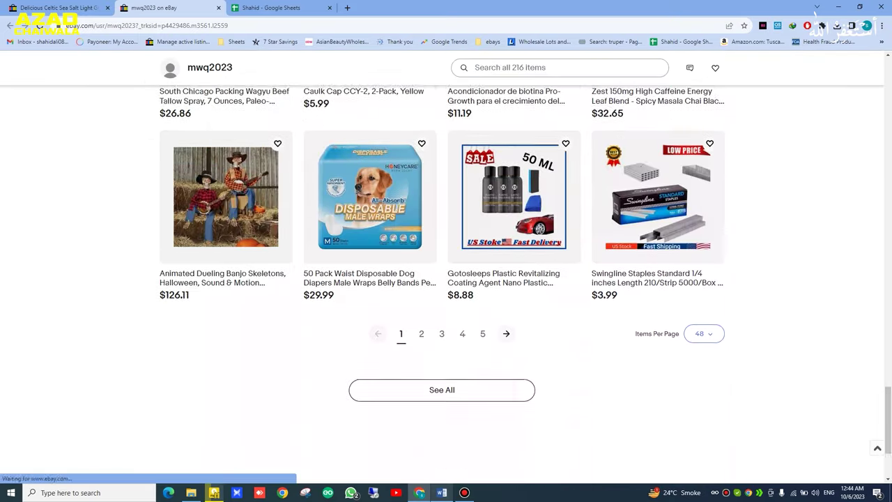
left_click(442, 340)
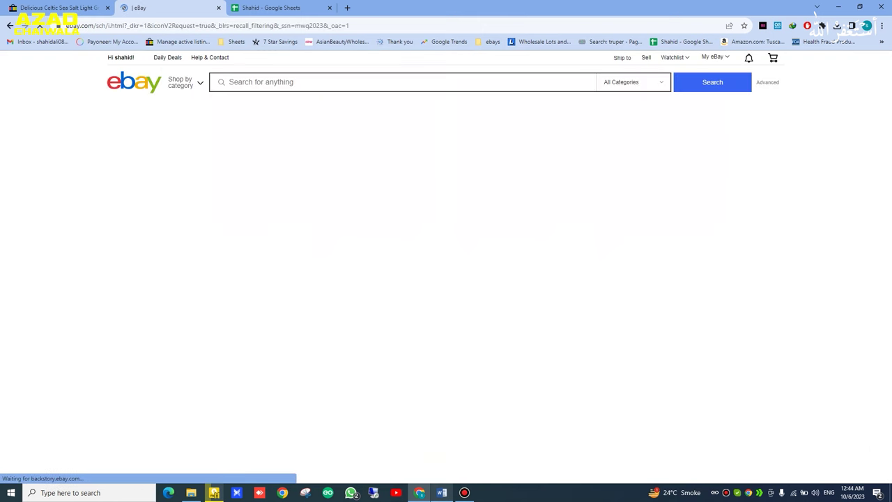
Step: Filter the seller's items by New condition, Buy It Now format, US Only location and Sold Items
scroll(446, 279, "down", 6)
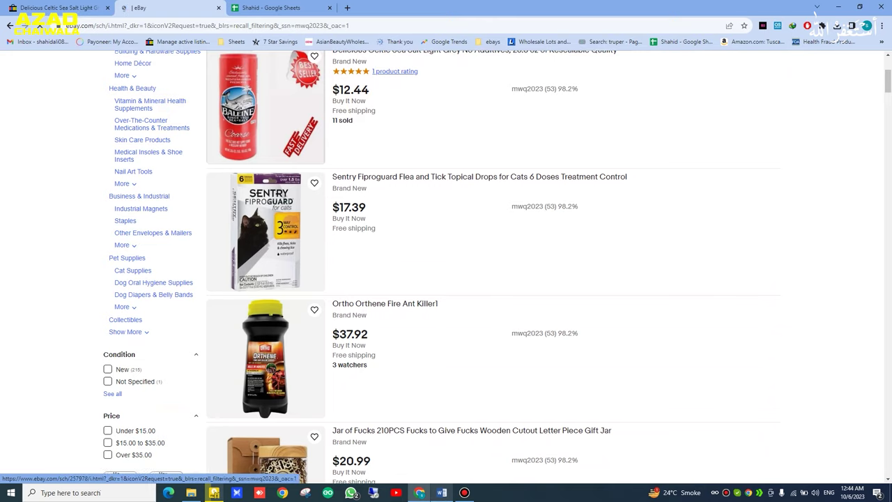
scroll(446, 278, "down", 6)
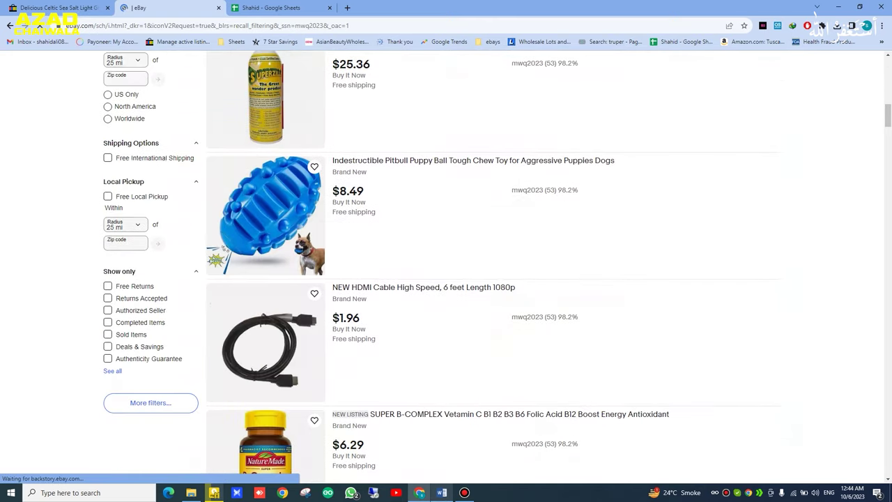
scroll(446, 278, "down", 4)
scroll(446, 279, "up", 6)
scroll(446, 279, "down", 3)
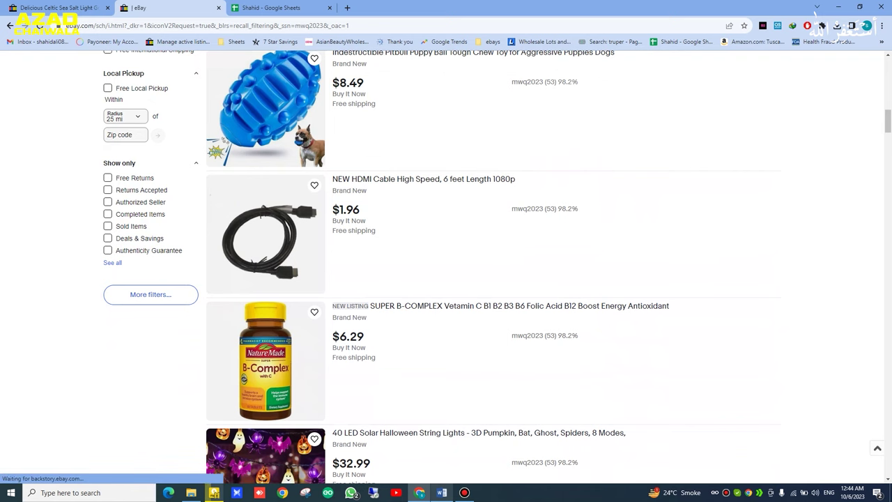
left_click(151, 295)
left_click(399, 148)
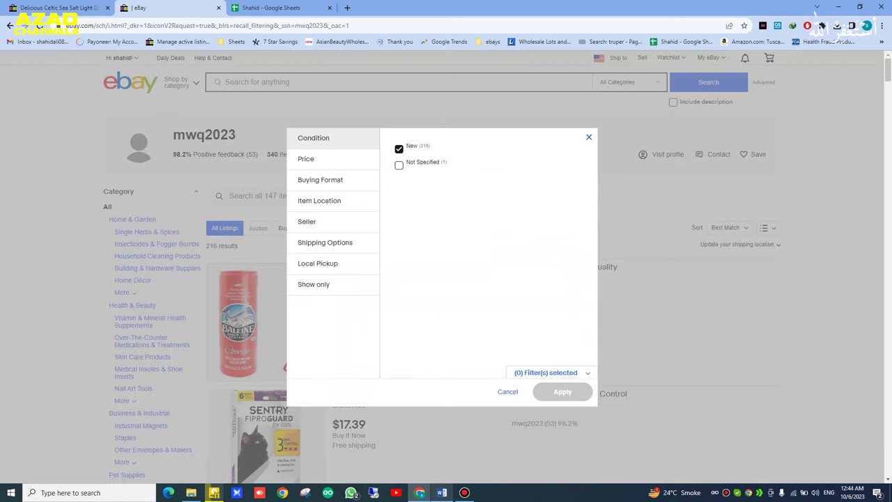
left_click(320, 179)
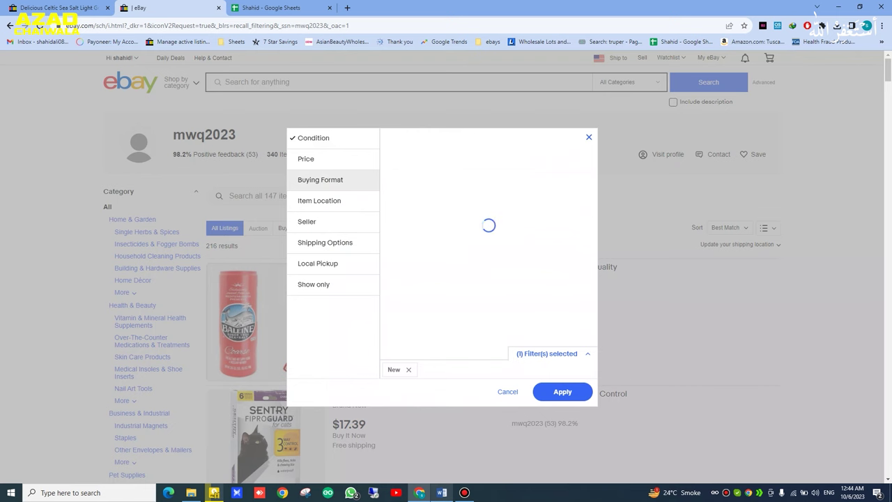
left_click(400, 168)
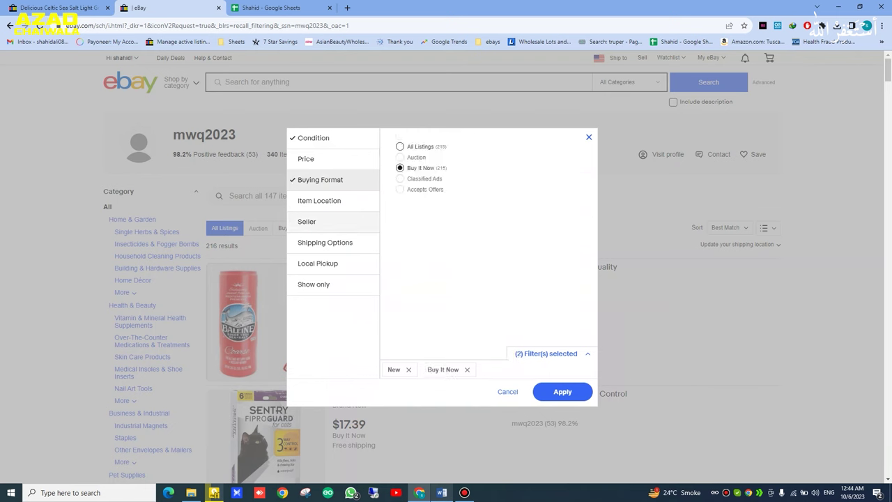
left_click(320, 200)
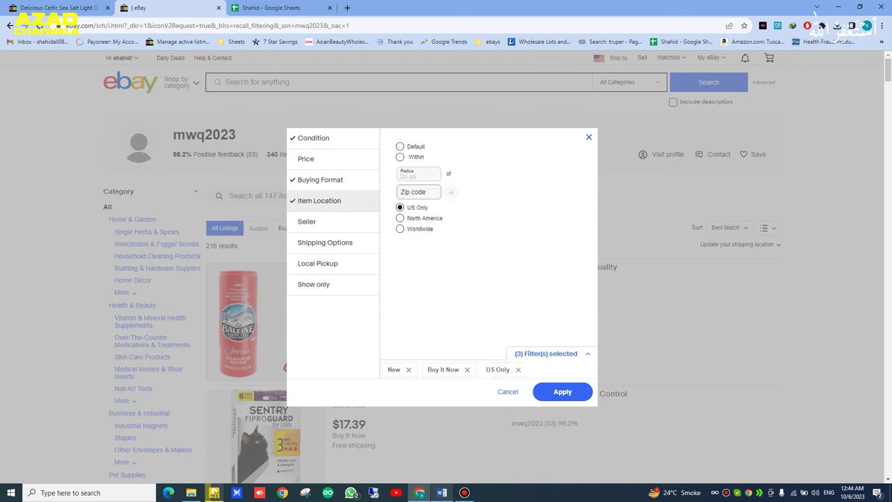
left_click(314, 284)
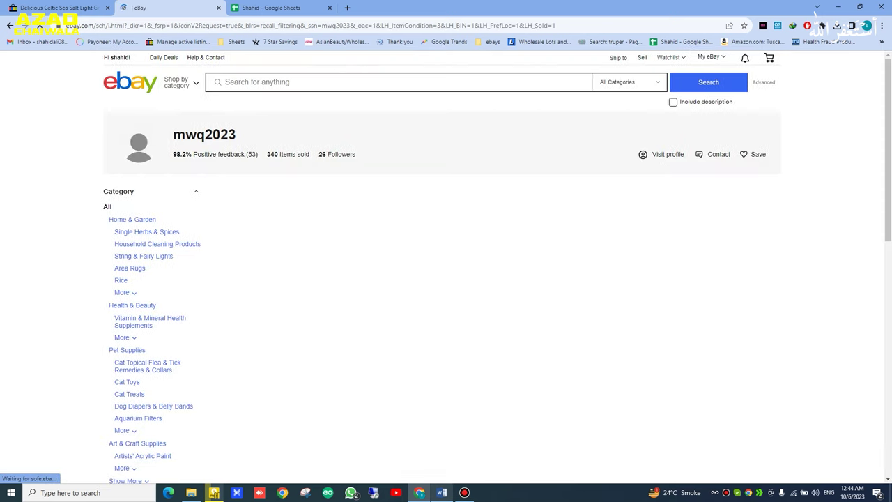
Step: Open the sold Sentry Fiproguard flea and tick drops listing in a new tab and continue browsing the seller's sold items
scroll(265, 244, "down", 2)
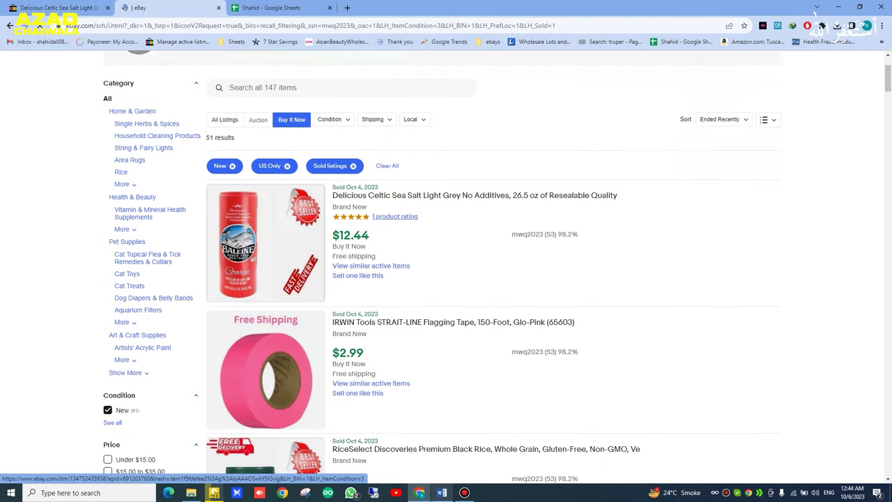
scroll(264, 244, "down", 6)
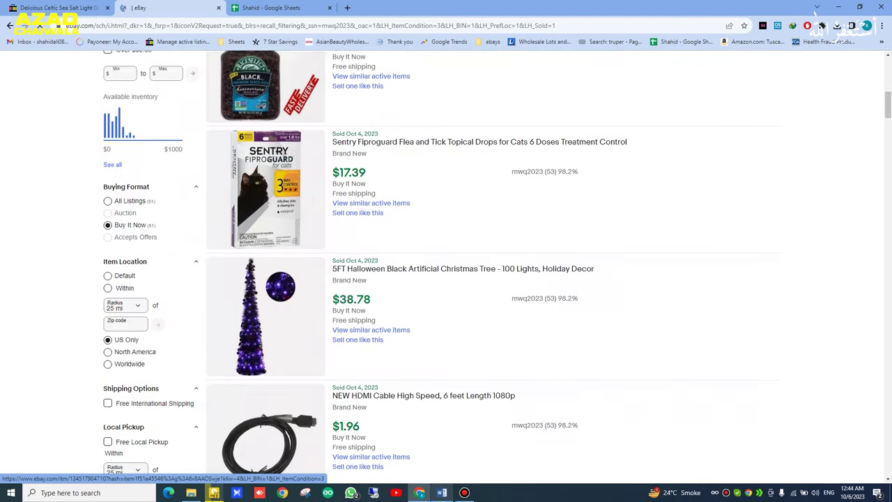
right_click(395, 144)
left_click(418, 150)
scroll(446, 268, "down", 8)
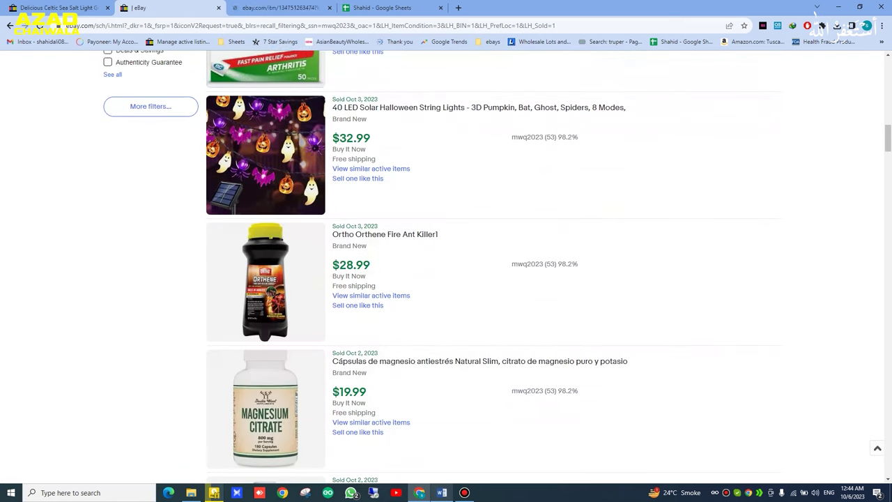
Step: Open the sold Ortho Orthene Fire Ant Killer and magnesium citrate capsules listings in new tabs
right_click(393, 236)
left_click(422, 241)
scroll(422, 241, "down", 5)
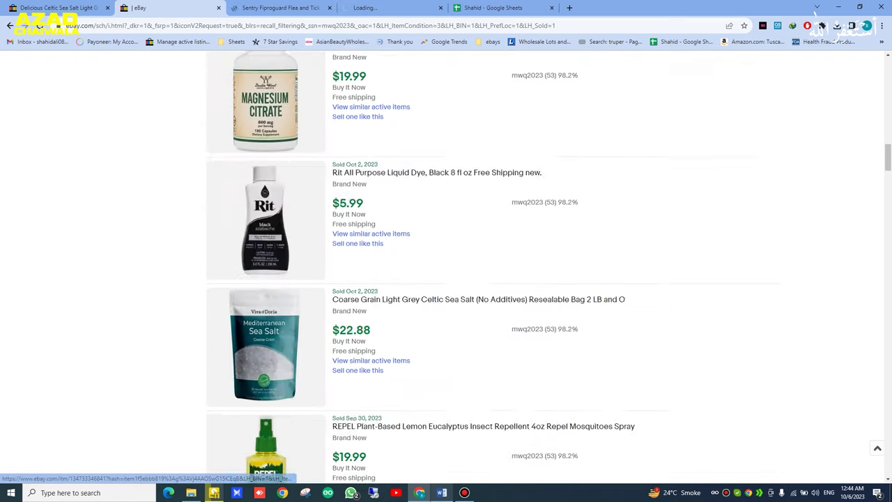
scroll(446, 209, "up", 2)
right_click(380, 144)
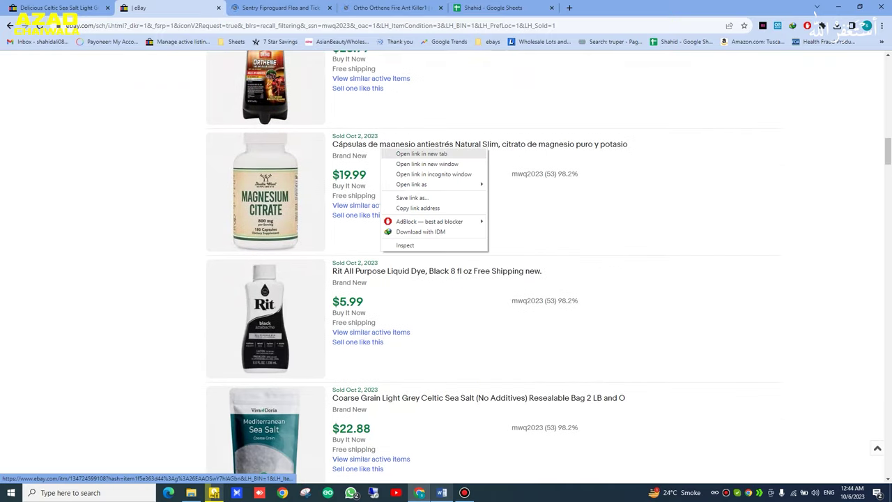
left_click(407, 153)
Step: Open the sold REPEL lemon eucalyptus insect repellent listing in a new tab and look over the neighbouring sold items
scroll(446, 268, "down", 8)
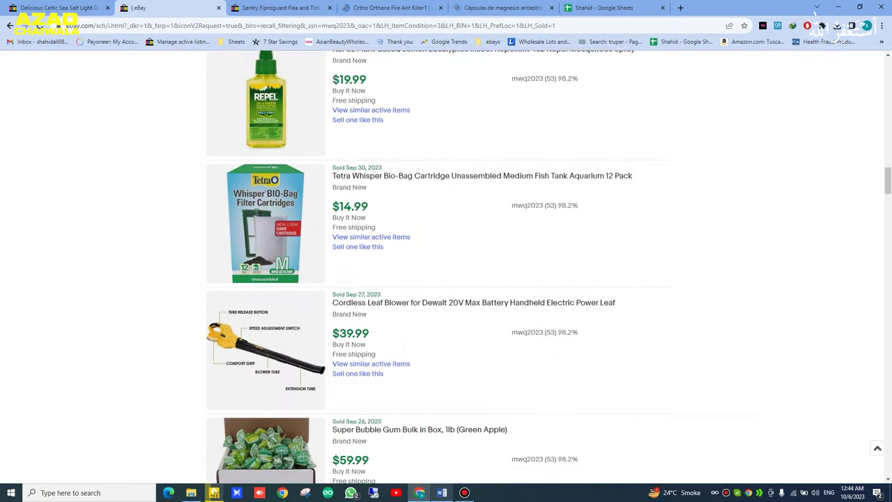
scroll(390, 209, "up", 3)
right_click(392, 199)
left_click(418, 205)
scroll(446, 268, "down", 2)
scroll(446, 268, "up", 3)
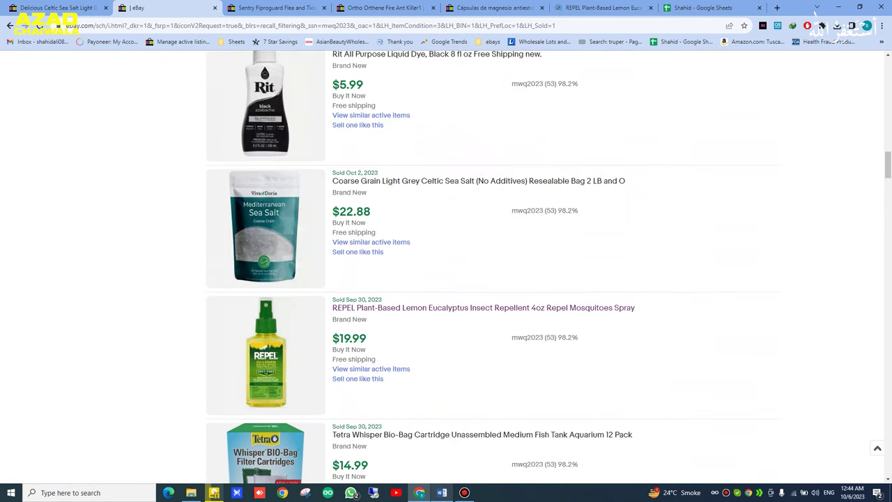
scroll(446, 268, "up", 7)
Step: Open the Sentry Fiproguard listing's purchase history, place its tab beside the listing, and check the latest purchase dates
left_click(277, 8)
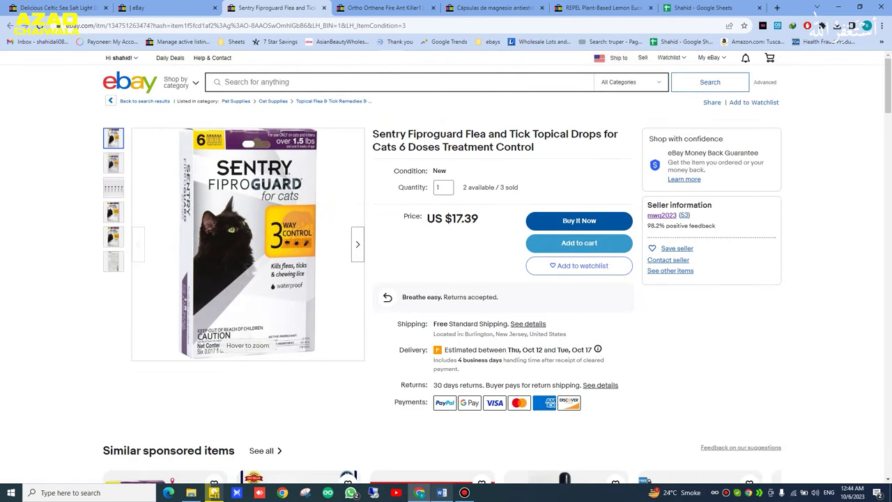
left_click(762, 25)
left_click(717, 56)
left_click_drag(718, 8, 353, 9)
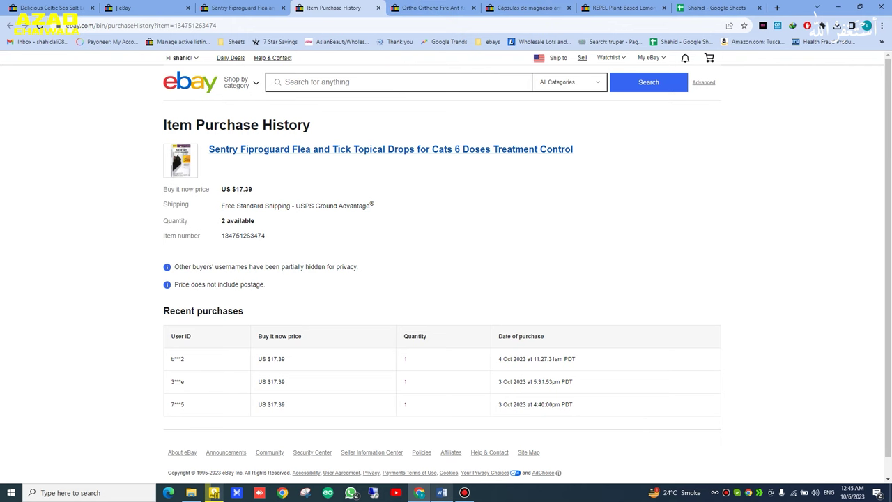
left_click_drag(498, 360, 576, 359)
left_click(576, 360)
left_click(243, 8)
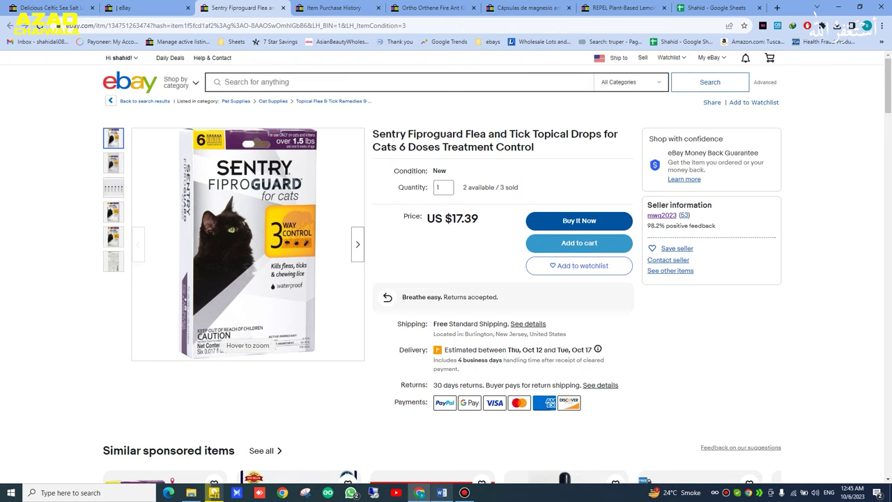
triple_click(436, 135)
key("ctrl+Tab")
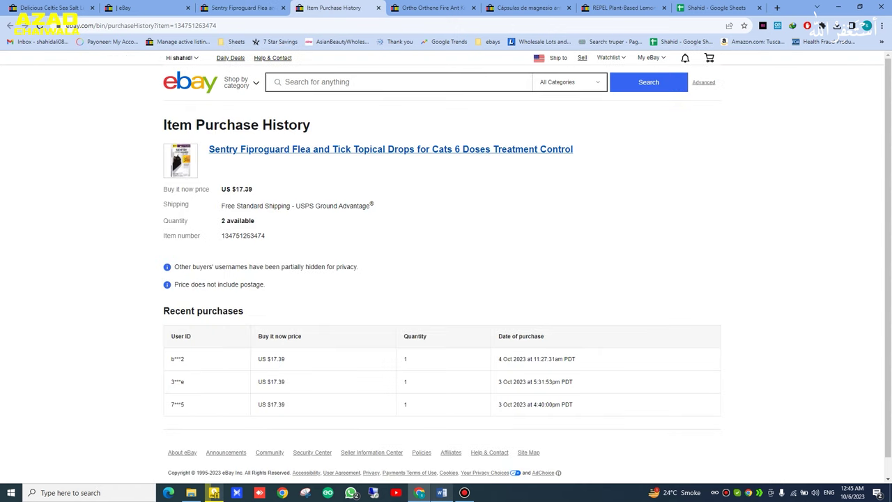
Step: Review the Ortho Orthene Fire Ant Killer listing's purchase history, and close both the history and listing tabs
key("ctrl+Tab")
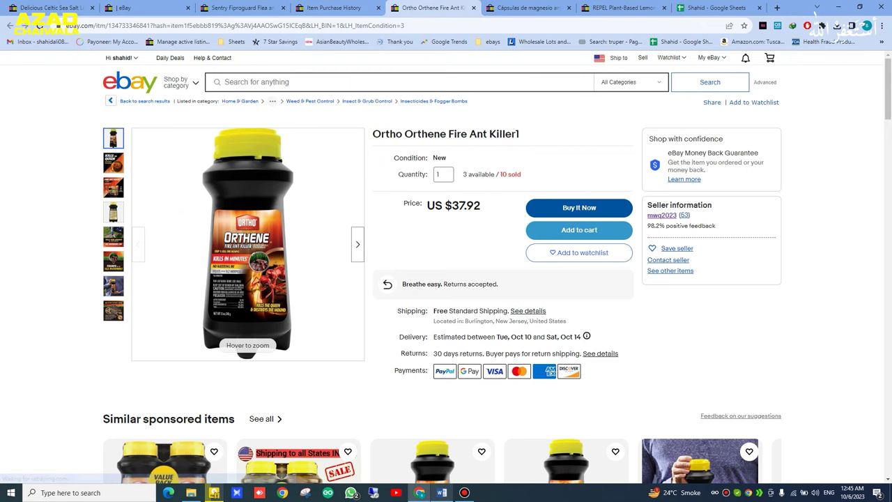
left_click(762, 26)
left_click(718, 58)
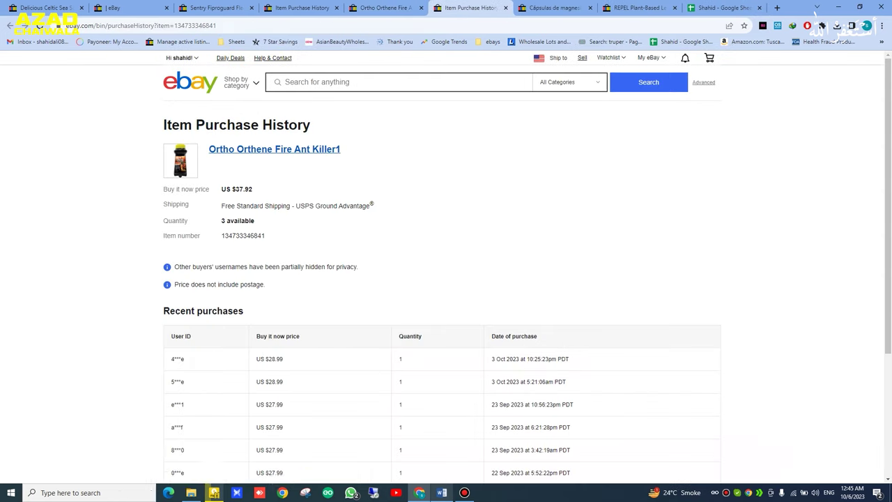
scroll(446, 279, "down", 2)
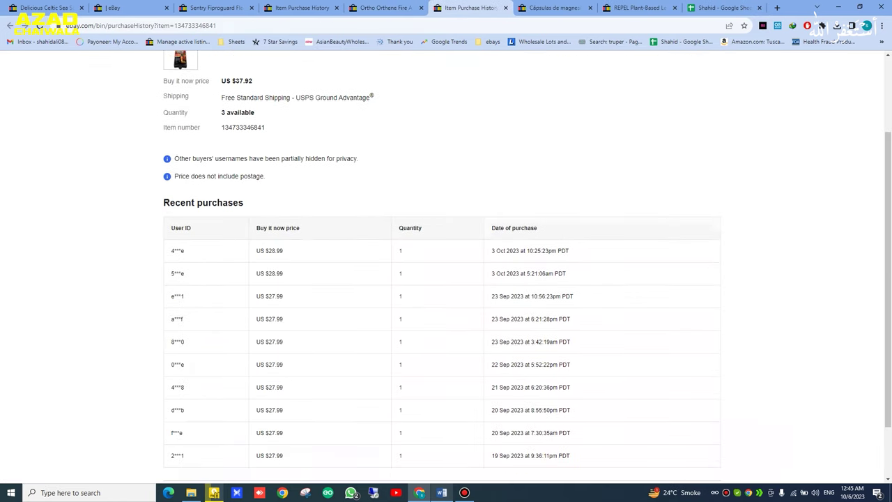
left_click(385, 7)
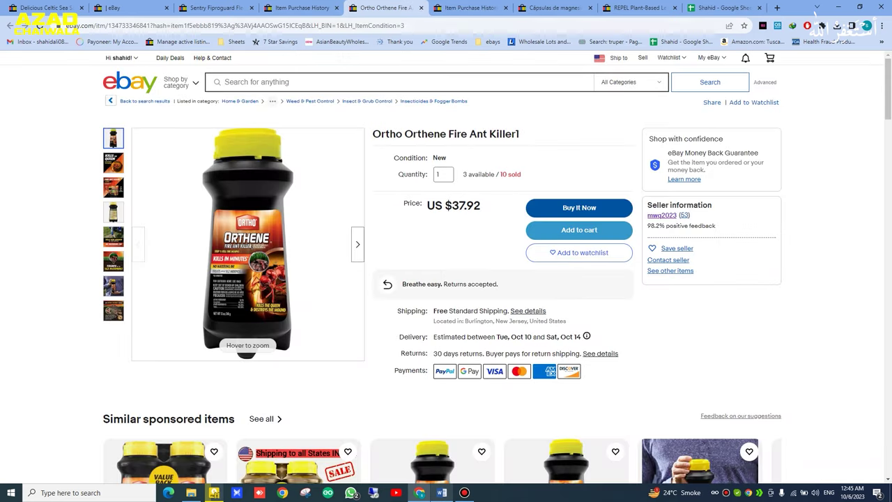
left_click(299, 7)
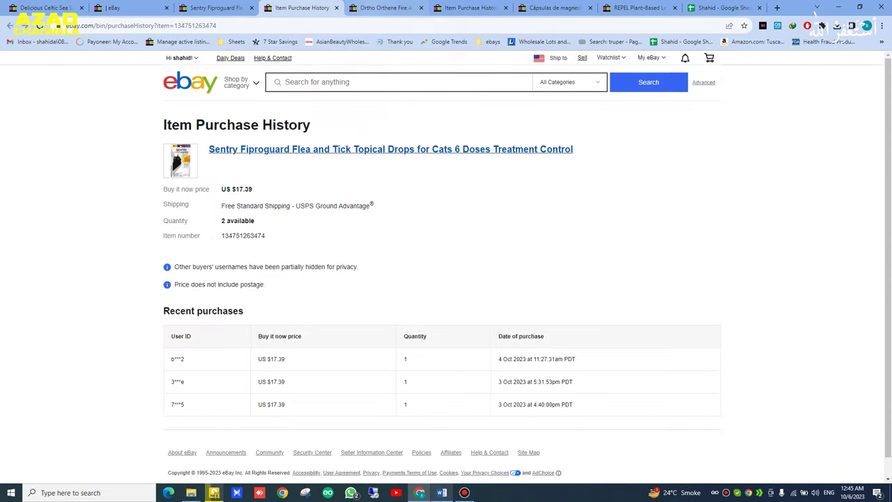
left_click(386, 8)
left_click(421, 8)
left_click(421, 8)
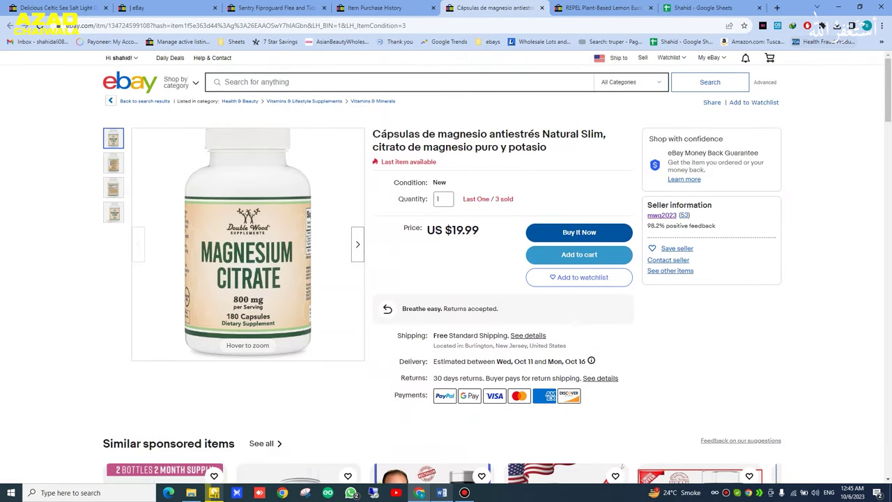
Step: Check the purchase history of the magnesium citrate capsules listing and close the history tab
left_click(763, 26)
left_click(721, 58)
left_click_drag(692, 7, 601, 9)
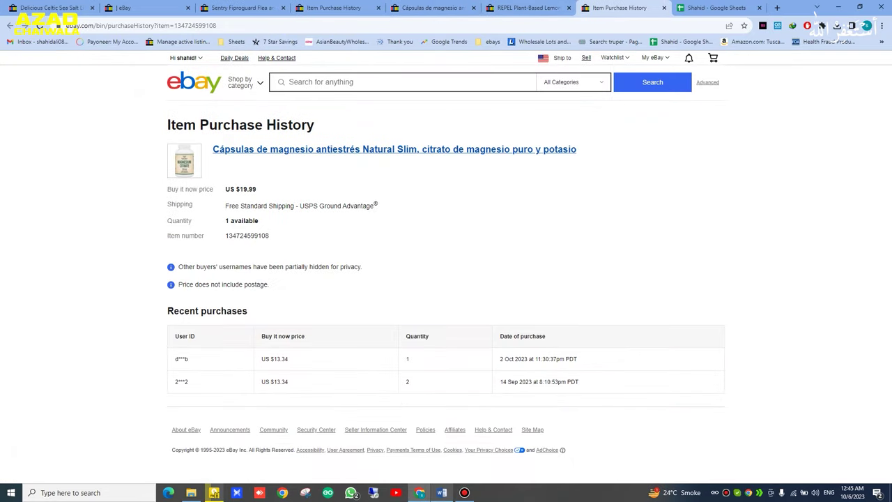
left_click(528, 8)
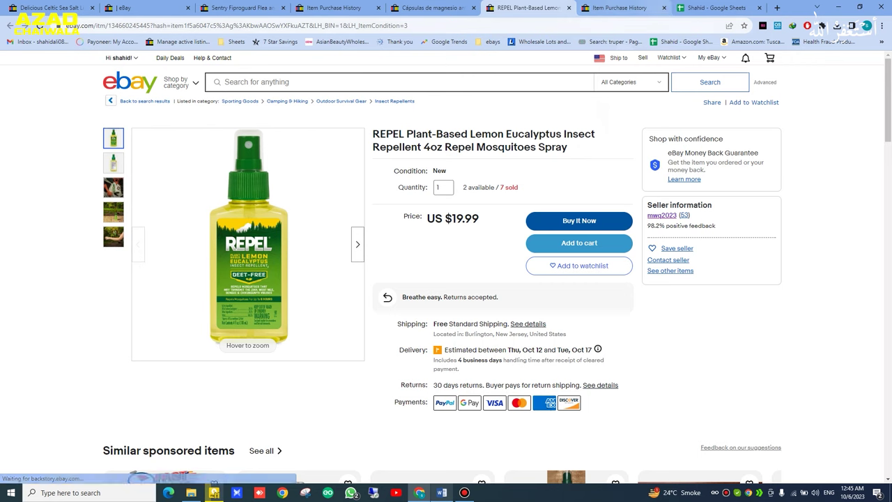
left_click(664, 8)
Step: Check the purchase history of the REPEL insect repellent listing and close the history tab
left_click(763, 26)
left_click(717, 58)
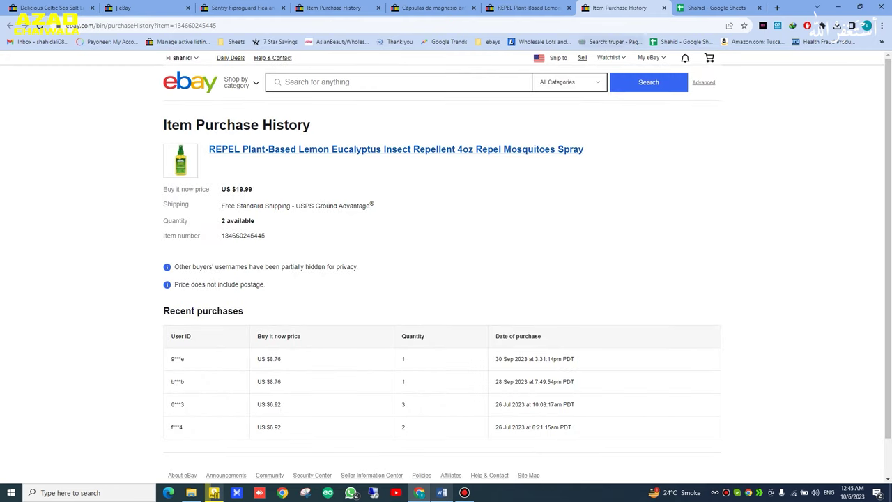
left_click(664, 7)
left_click(528, 8)
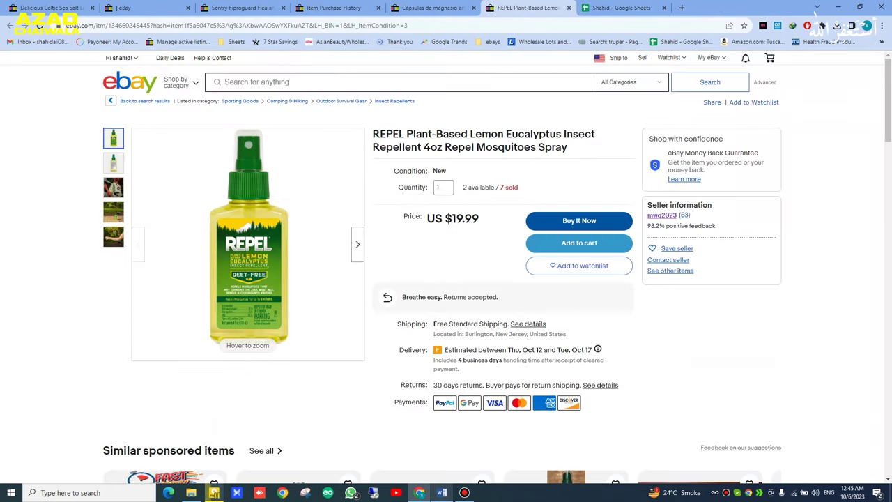
Step: Return to the seller's sold items and open the Coarse Grain Light Grey Celtic Sea Salt 2 LB listing in a new tab
left_click(429, 8)
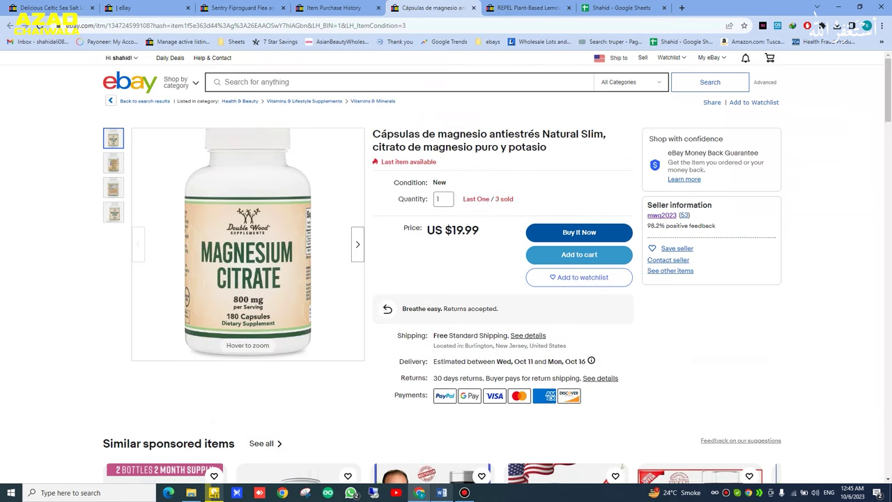
key("ctrl+shift+Tab")
key("ctrl+shift+Tab")
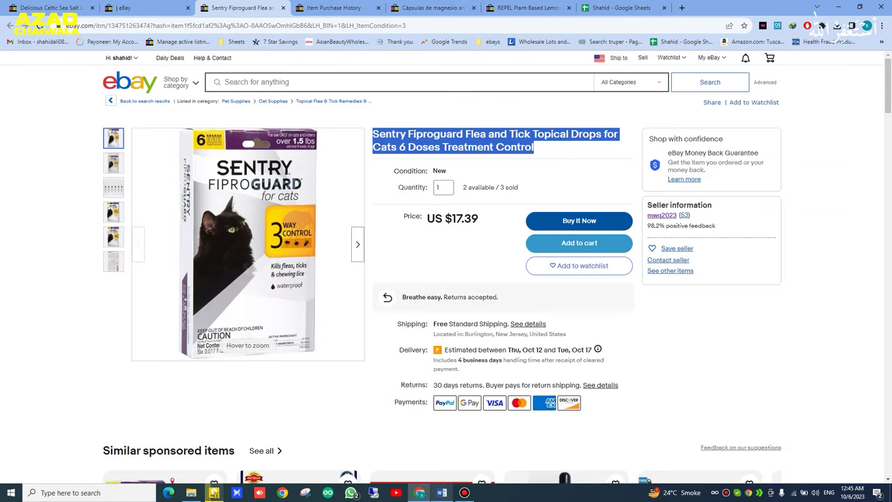
left_click(164, 8)
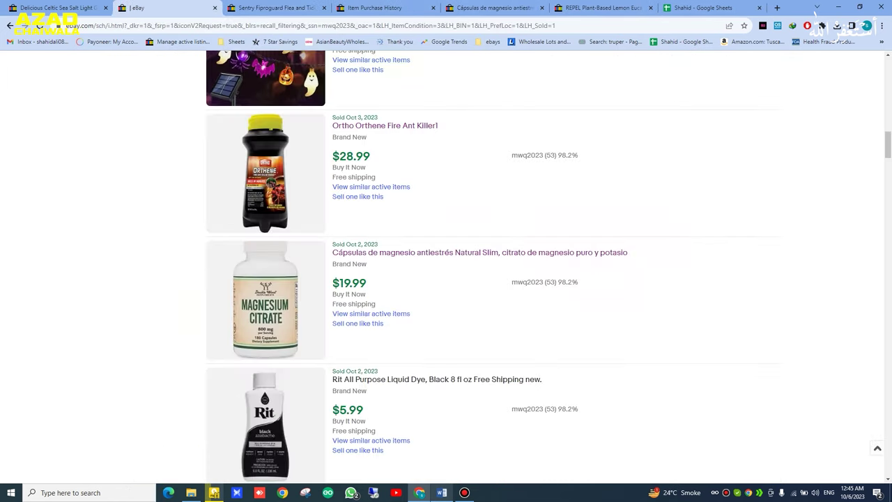
scroll(446, 265, "up", 5)
scroll(491, 267, "down", 5)
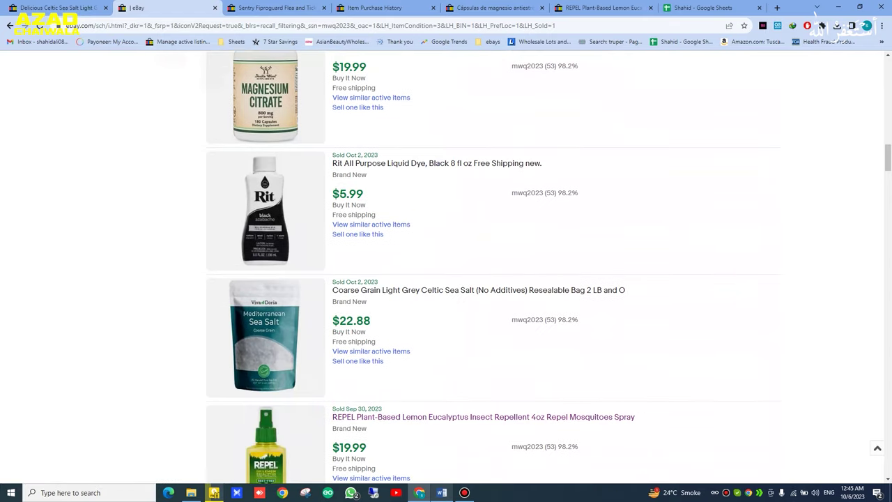
scroll(491, 267, "down", 3)
scroll(491, 267, "up", 2)
scroll(492, 267, "down", 2)
scroll(492, 266, "up", 2)
right_click(416, 183)
left_click(451, 192)
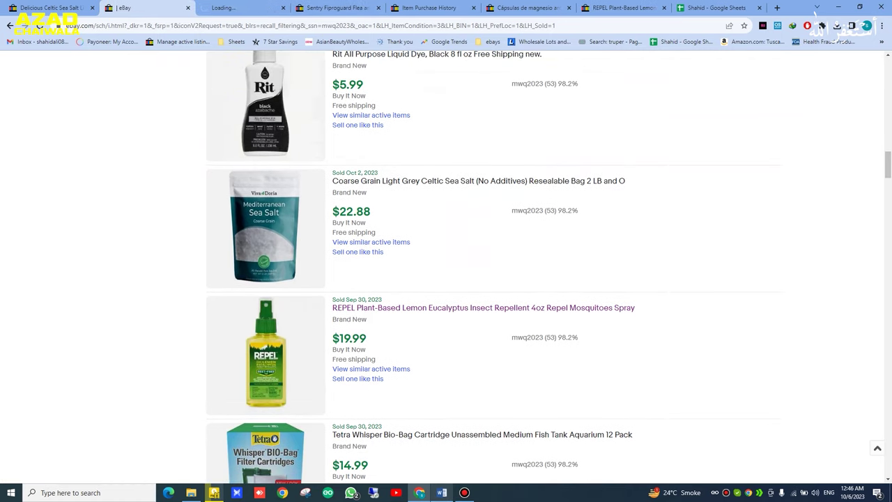
Step: Switch to the coarse grain sea salt listing and close the Sentry, magnesium citrate and REPEL tabs
left_click(245, 8)
left_click(378, 7)
left_click(379, 7)
left_click(391, 7)
left_click(391, 7)
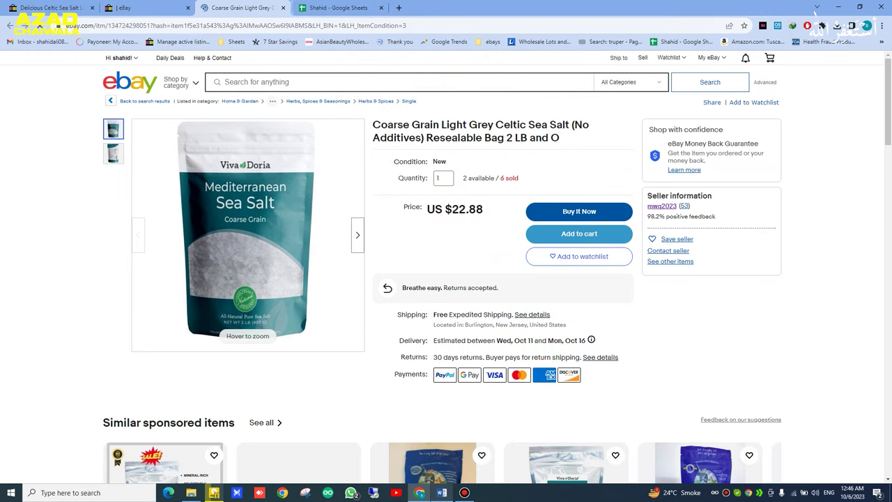
Step: Review the coarse grain sea salt listing's purchase history, and close both the history and listing tabs
left_click(762, 26)
left_click(722, 59)
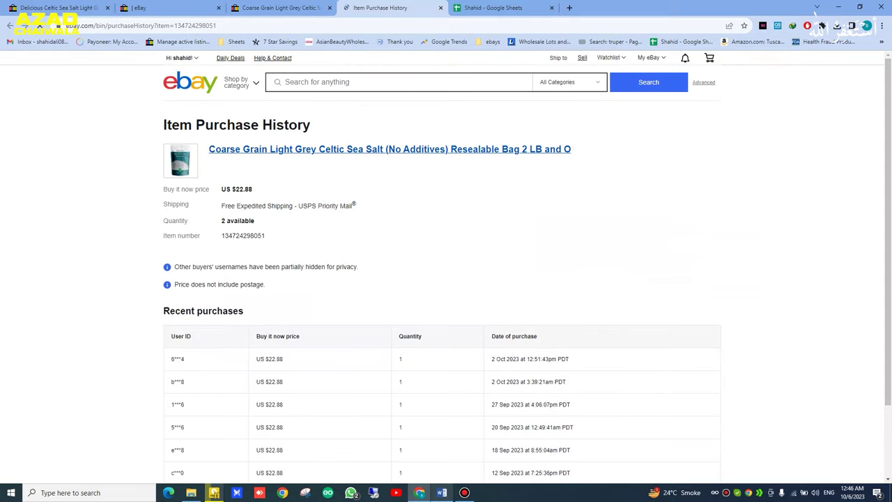
scroll(446, 279, "down", 3)
left_click_drag(500, 294, 507, 294)
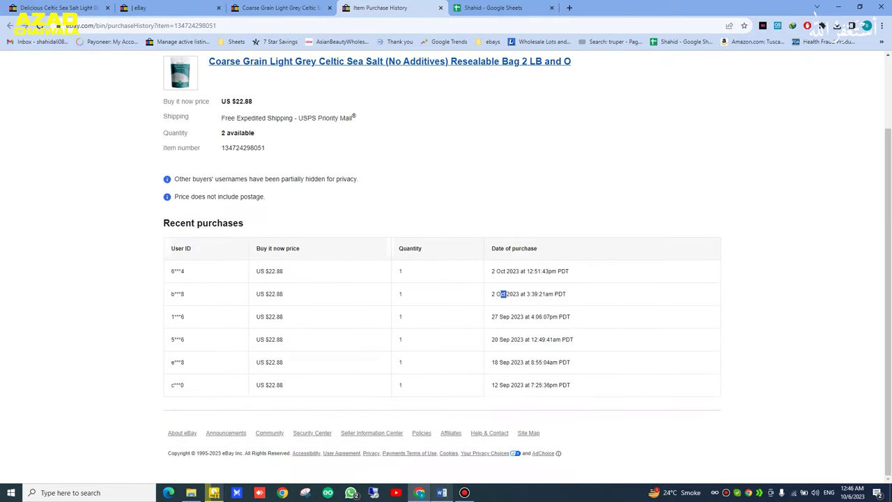
left_click(300, 8)
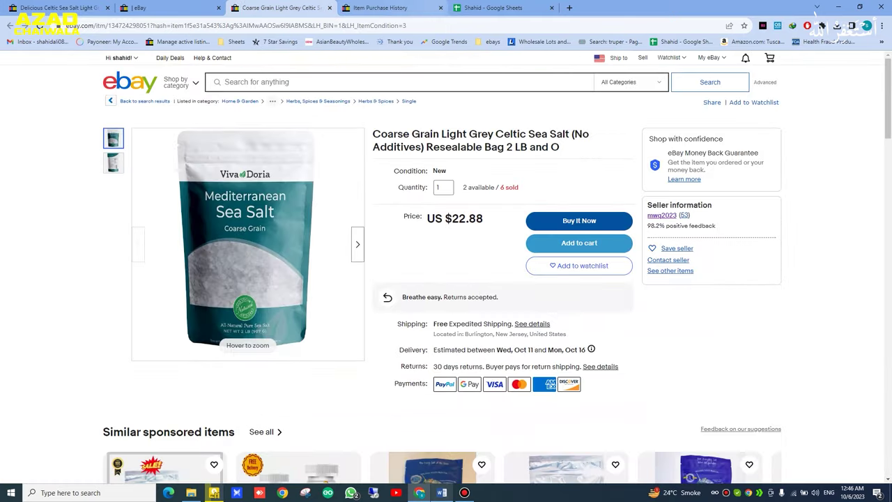
left_click(411, 8)
left_click(440, 8)
left_click(329, 8)
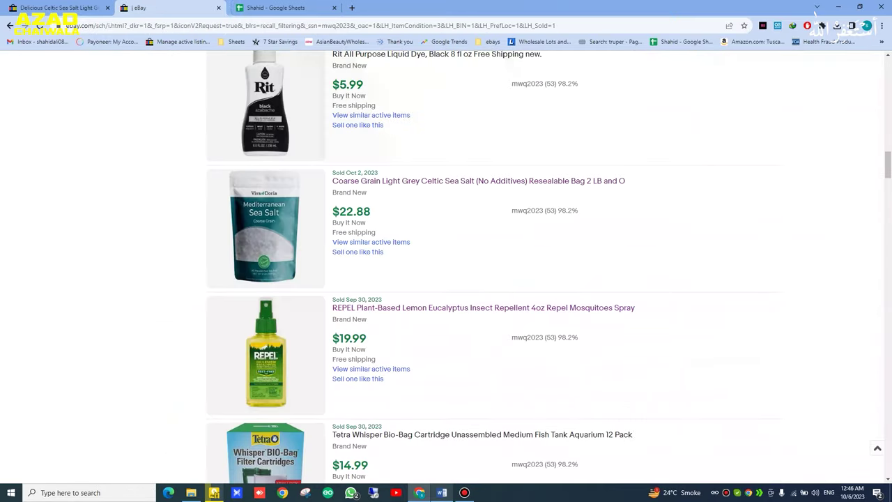
Step: Browse through the seller's remaining sold items for product ideas and return to the start of the results
scroll(300, 237, "up", 2)
scroll(299, 237, "down", 12)
scroll(409, 266, "down", 12)
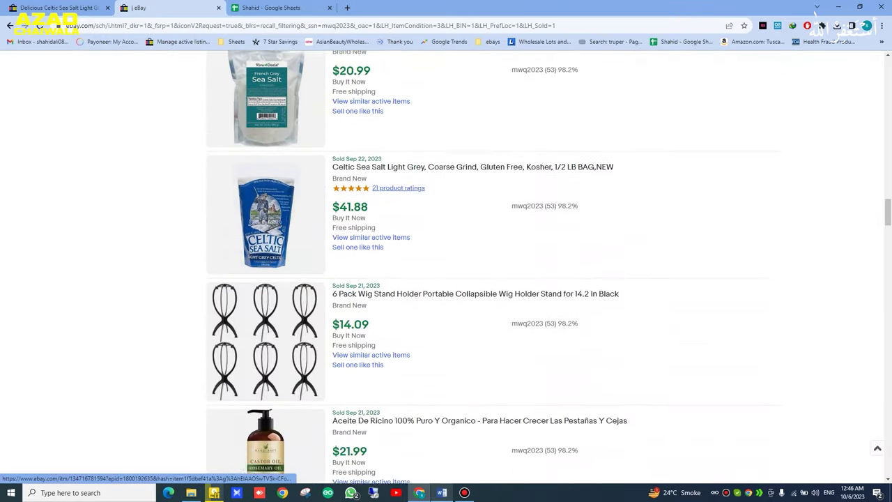
scroll(409, 267, "down", 10)
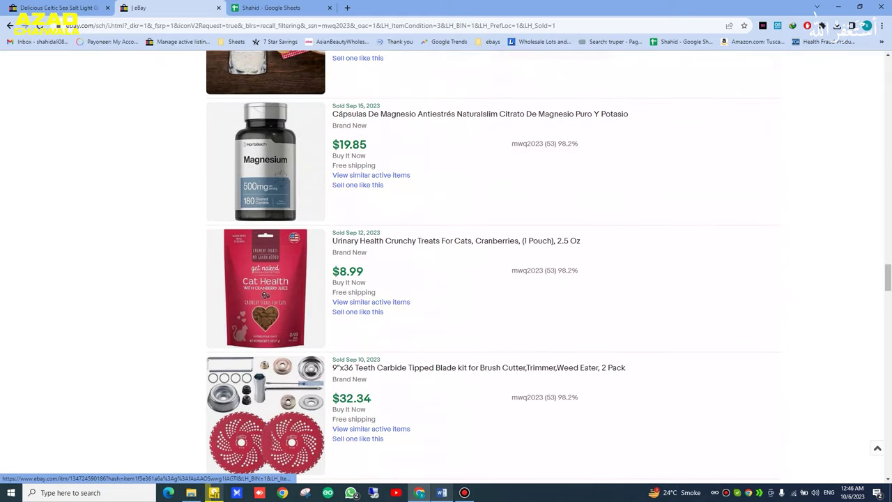
scroll(487, 265, "up", 15)
scroll(488, 265, "up", 15)
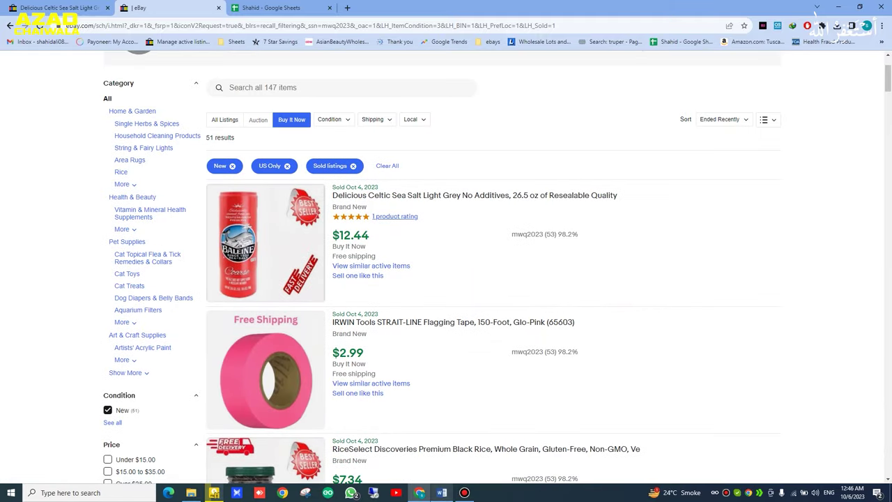
scroll(488, 264, "up", 2)
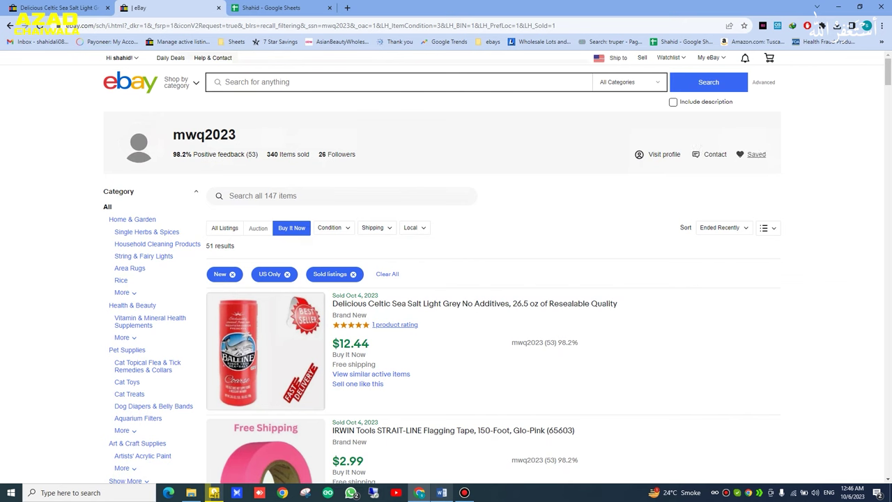
Step: Open the My eBay Saved Sellers page in a new tab and switch to it
mouse_move(710, 57)
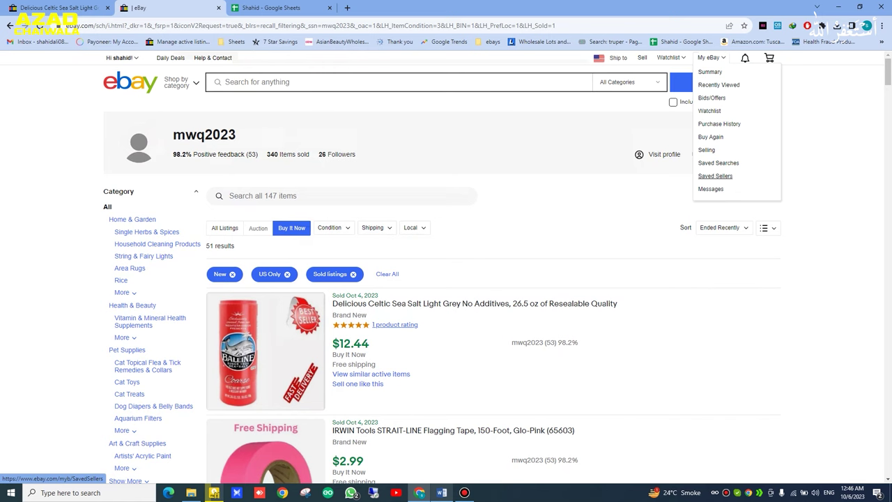
right_click(715, 176)
left_click(749, 184)
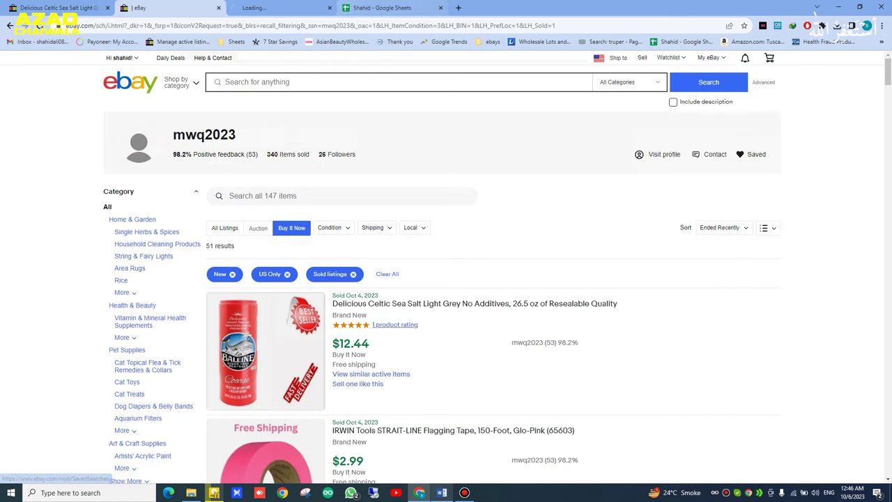
key("ctrl+Tab")
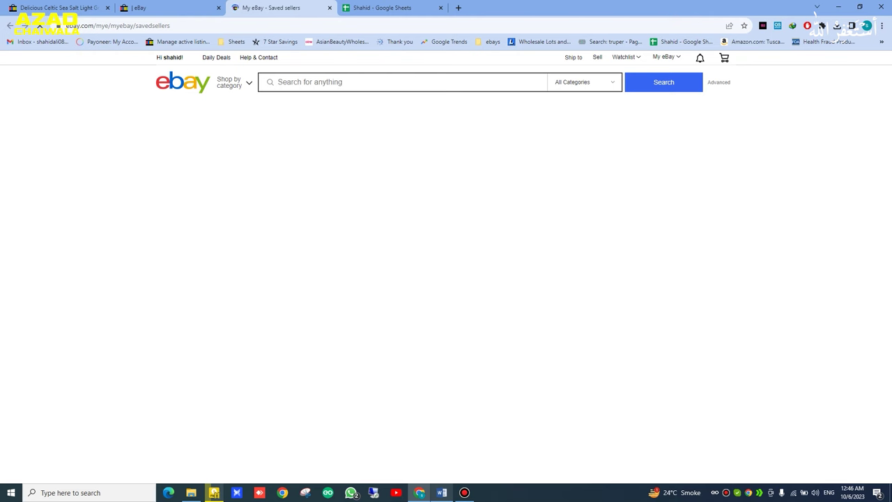
Step: Browse the saved sellers list, check the g.p.s.llc and g2retail sellers in new tabs, and close those tabs
scroll(446, 278, "down", 2)
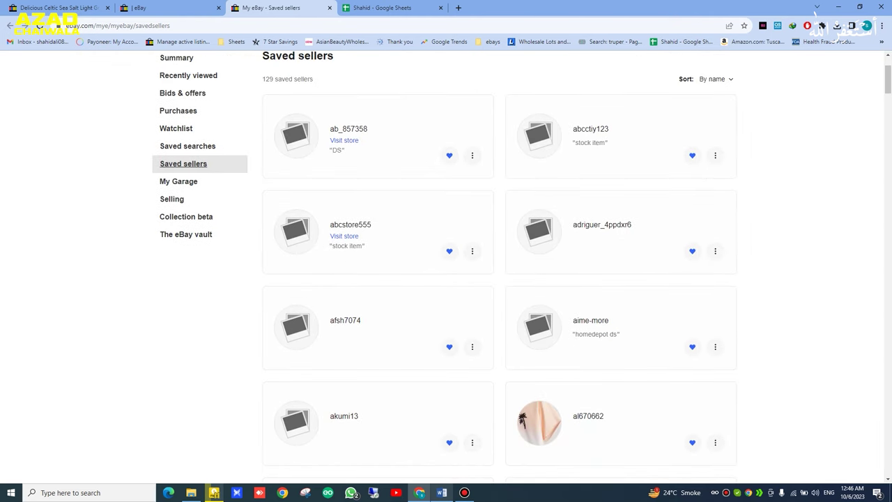
scroll(446, 279, "down", 20)
scroll(446, 278, "down", 15)
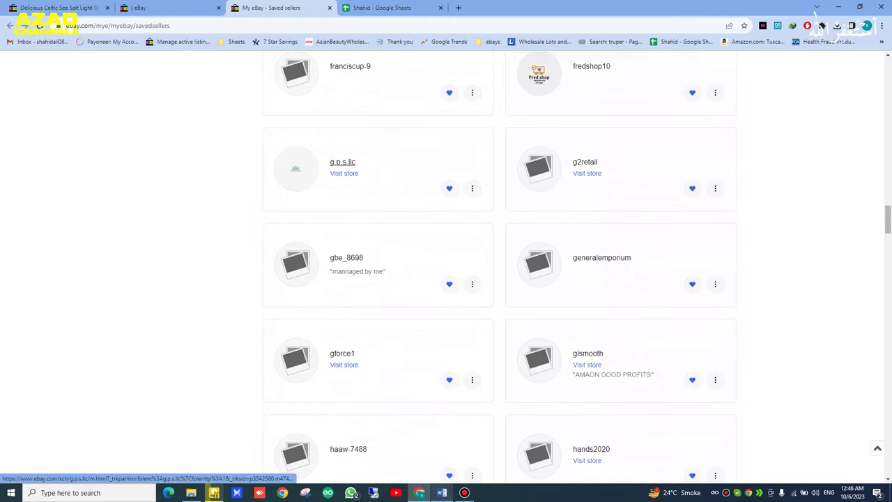
left_click(343, 162)
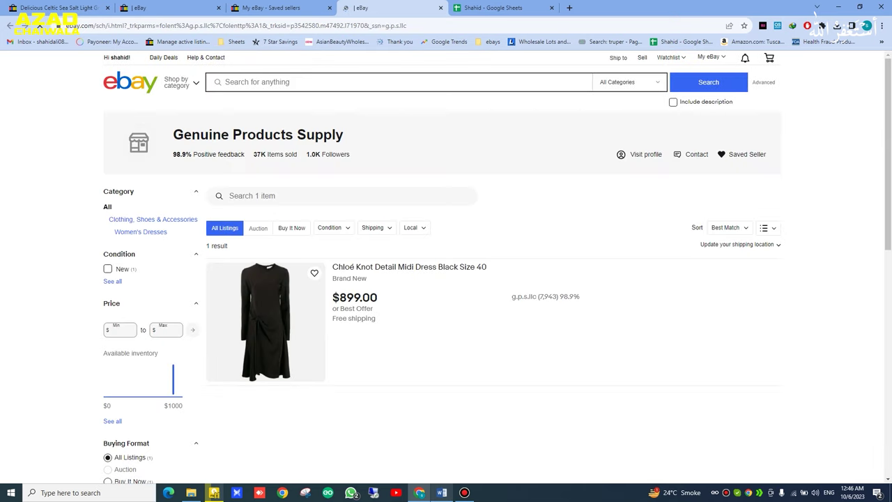
left_click(440, 8)
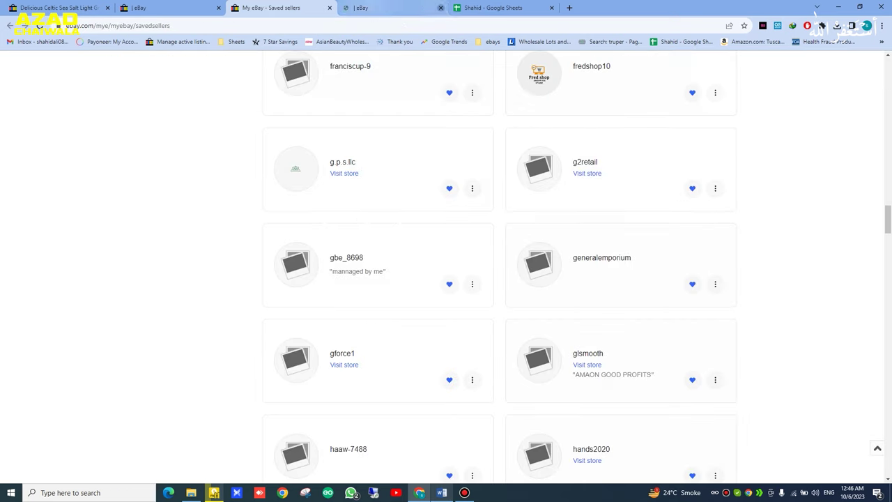
right_click(590, 162)
left_click(617, 167)
left_click(440, 8)
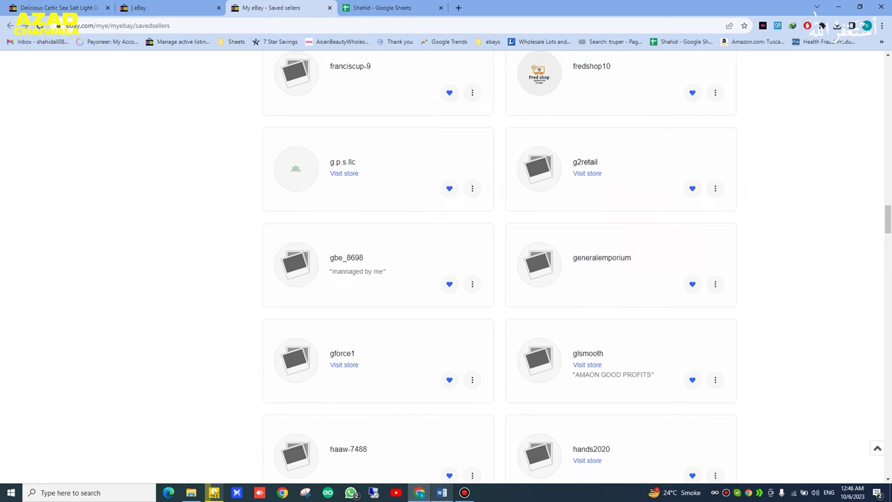
Step: Switch to the course outline in Word and go over the Seller Spying and Competitor Spying entries in Section 1
left_click(171, 8)
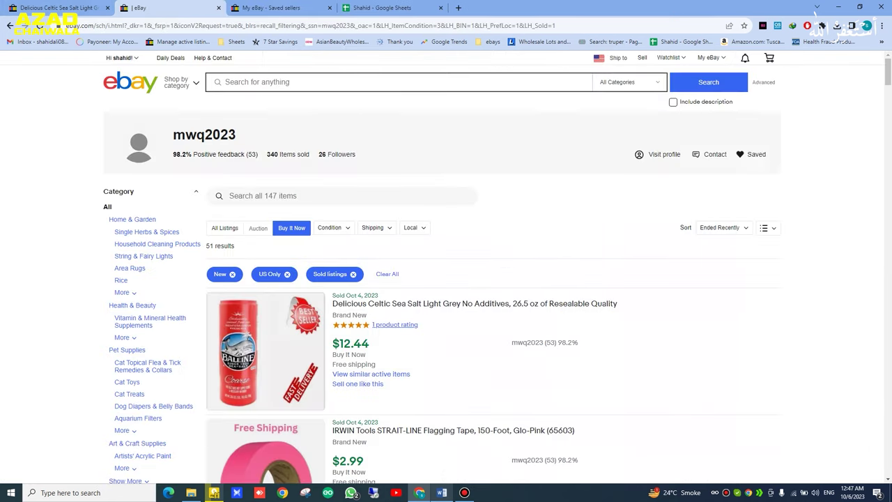
key("alt+Tab")
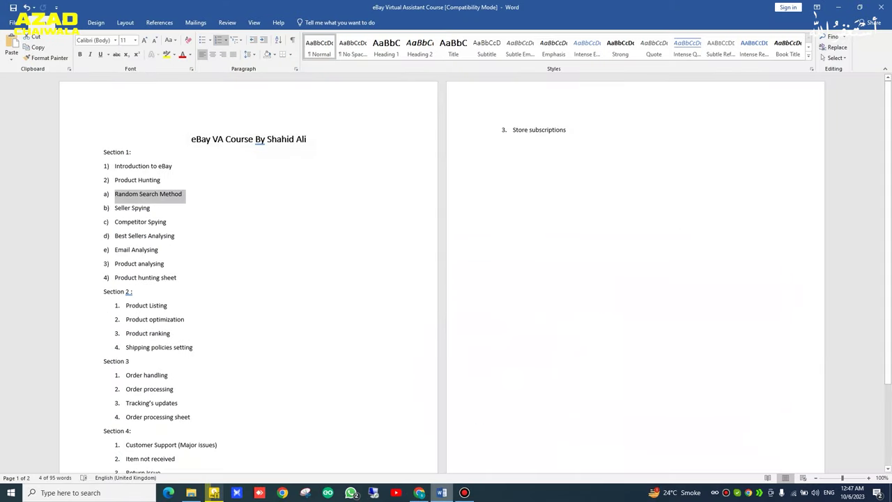
left_click(151, 208)
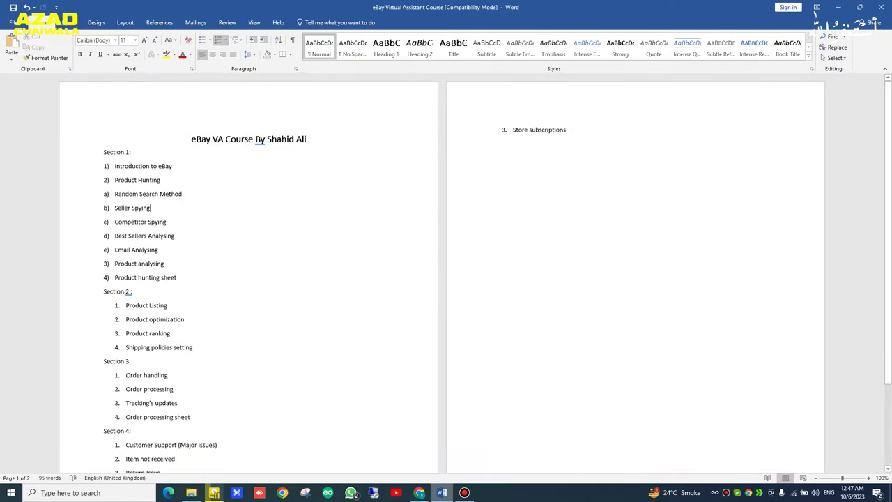
triple_click(124, 222)
left_click(151, 207)
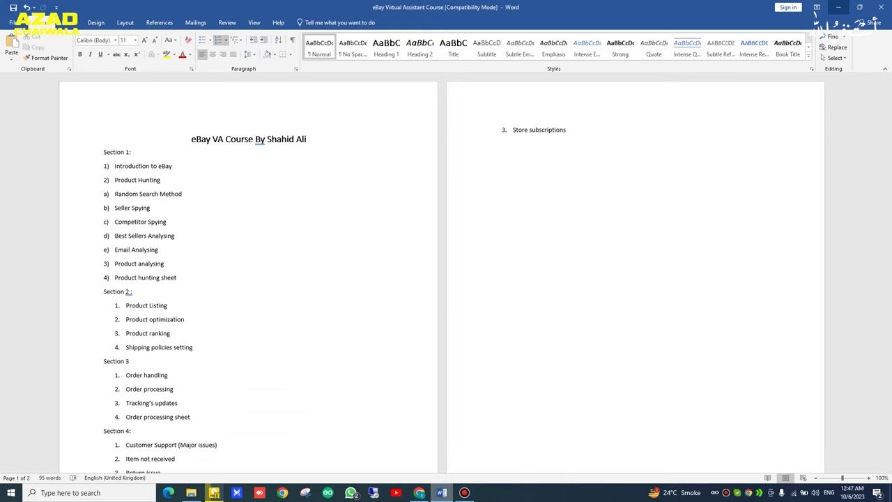
Step: Return to the seller's sold items in Chrome, open the Celtic sea salt listing, and search eBay for its full title
key("alt+Tab")
scroll(446, 279, "down", 2)
scroll(446, 279, "up", 2)
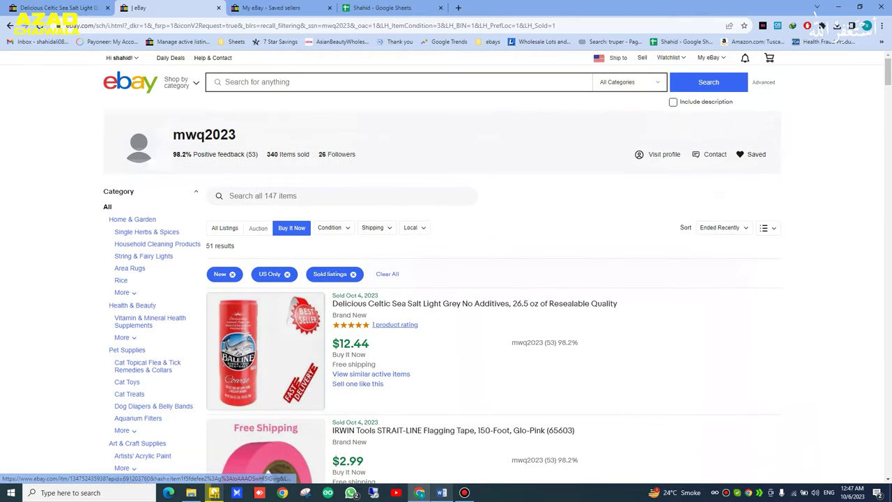
left_click(265, 348)
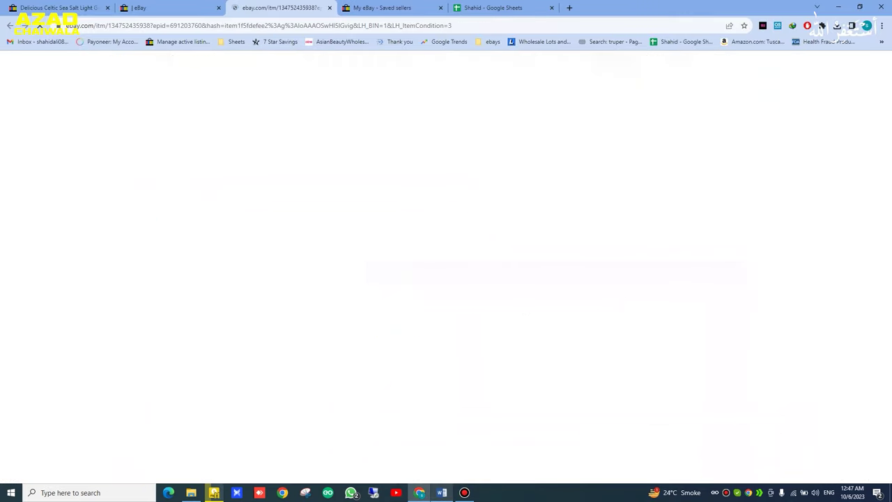
triple_click(459, 131)
key("ctrl+c")
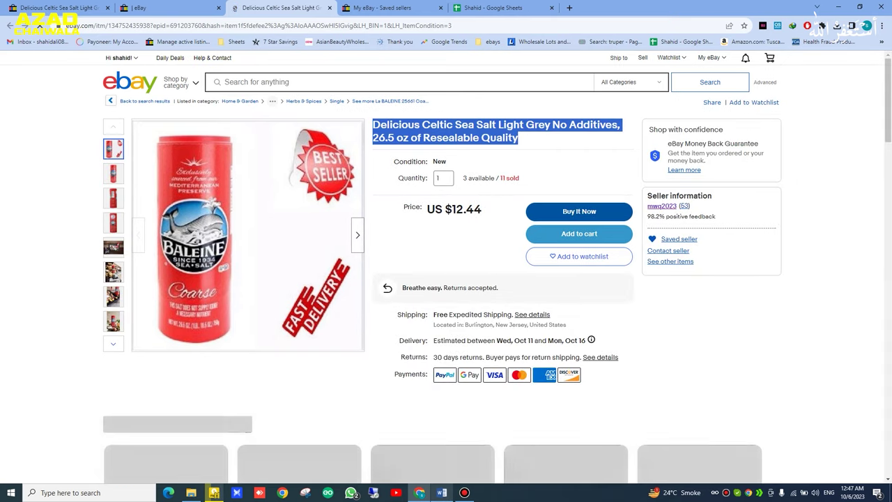
left_click(391, 82)
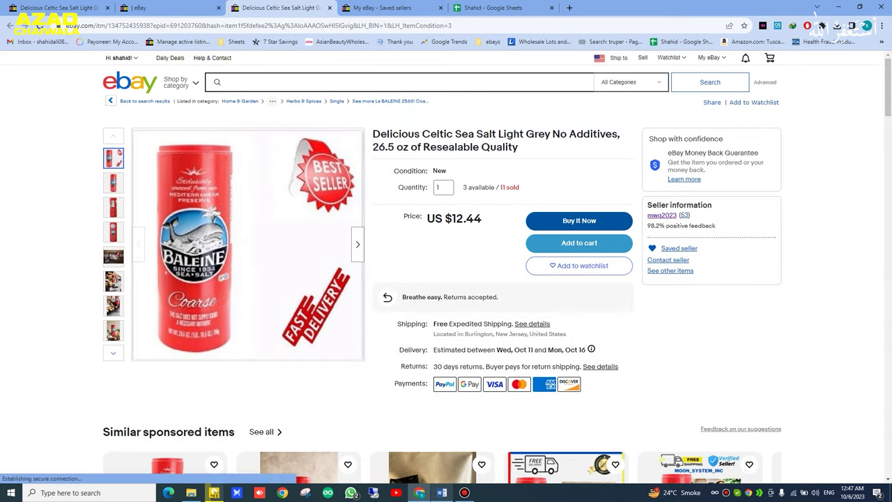
key("ctrl+v")
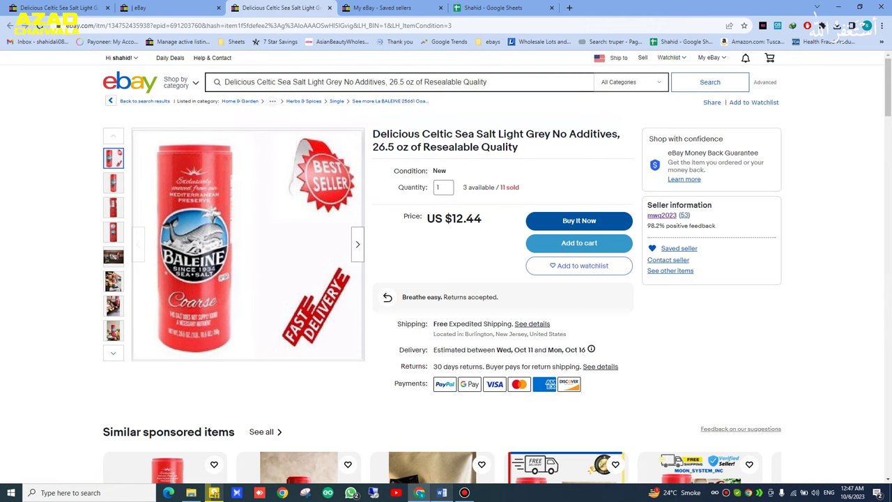
key("Return")
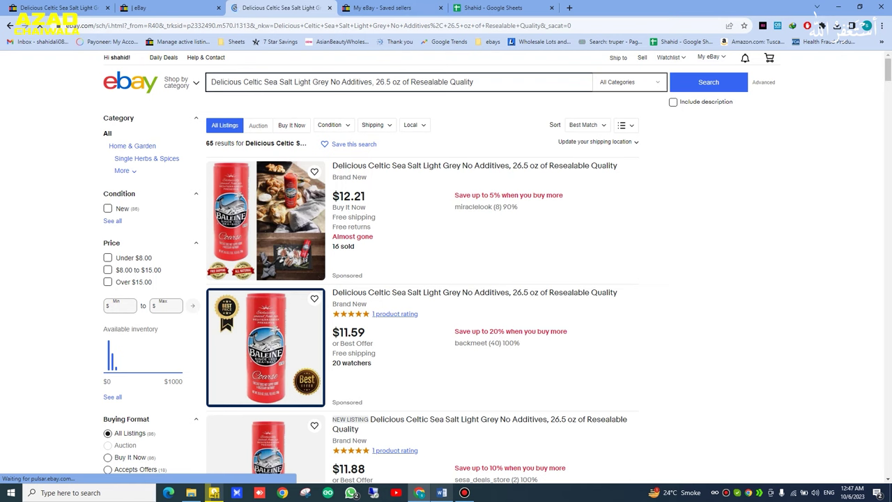
Step: Open the Sentry Fiproguard cat flea drops listing from the seller's sold items and search Google for its title
left_click(383, 8)
left_click(185, 7)
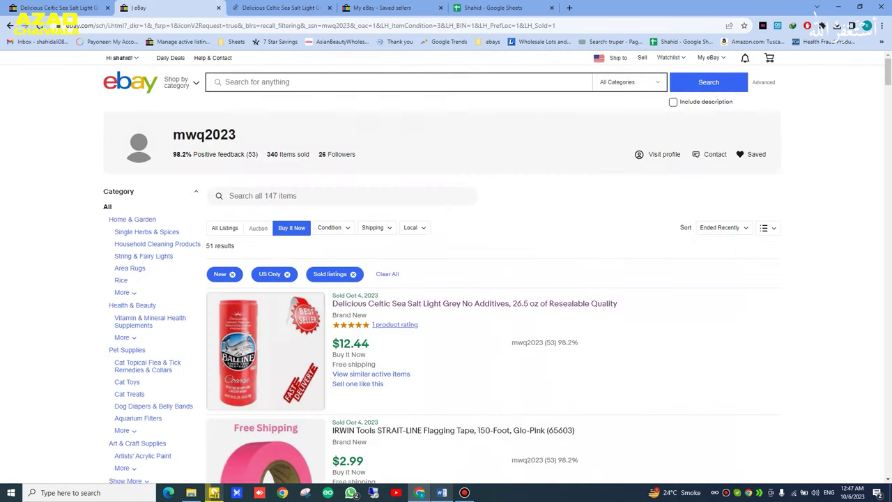
scroll(121, 248, "down", 5)
scroll(446, 279, "down", 2)
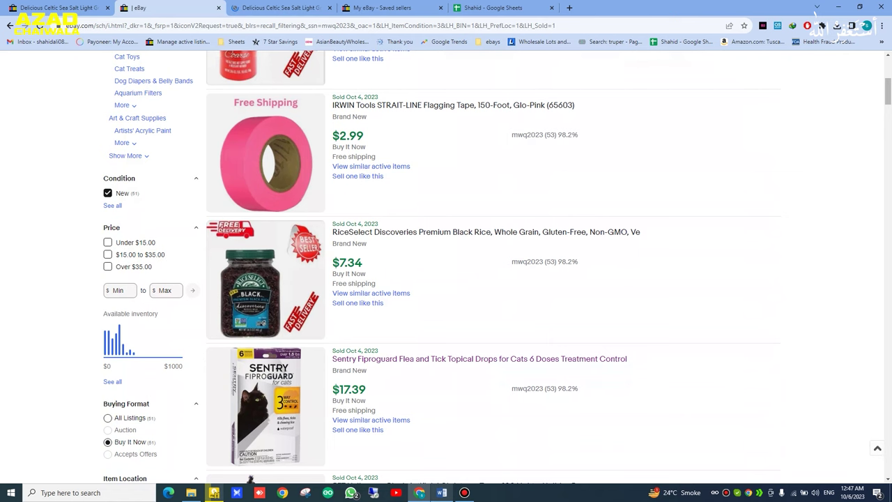
left_click(480, 359)
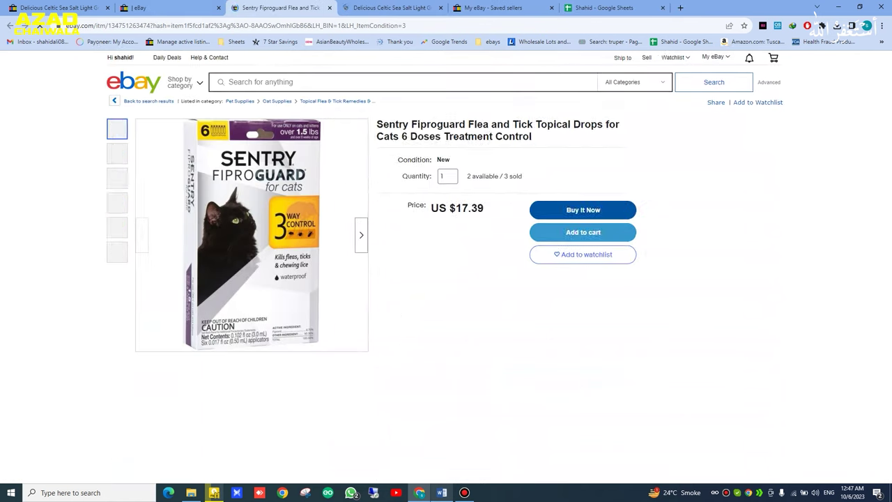
triple_click(453, 133)
right_click(454, 136)
left_click(487, 161)
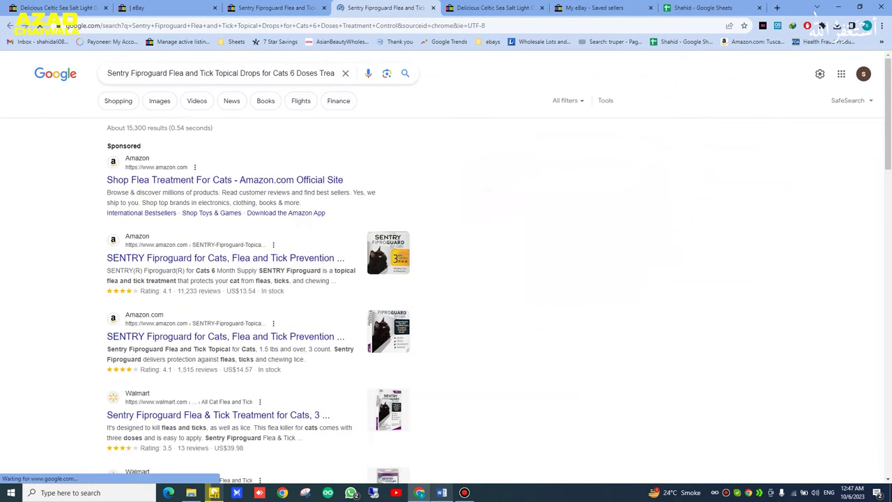
Step: Compare the Sentry Fiproguard listing with its Google results, and close both tabs
left_click(278, 8)
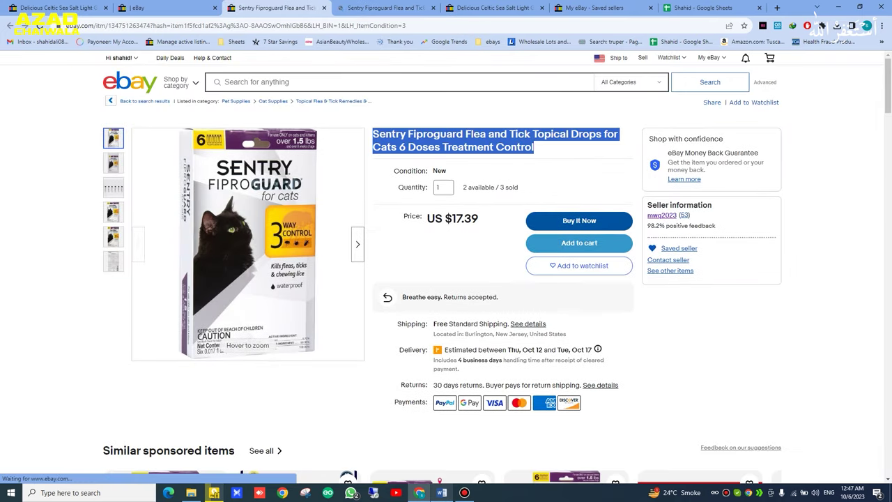
left_click(387, 8)
key("ctrl+shift+Tab")
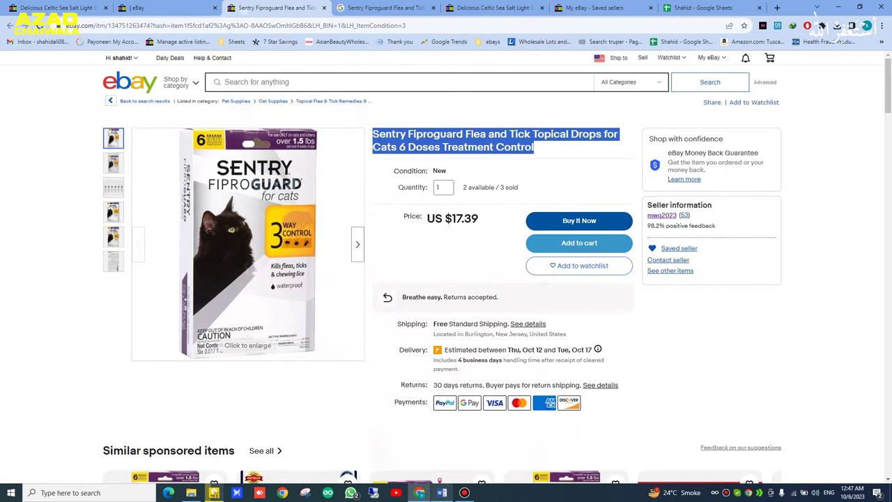
key("ctrl+Tab")
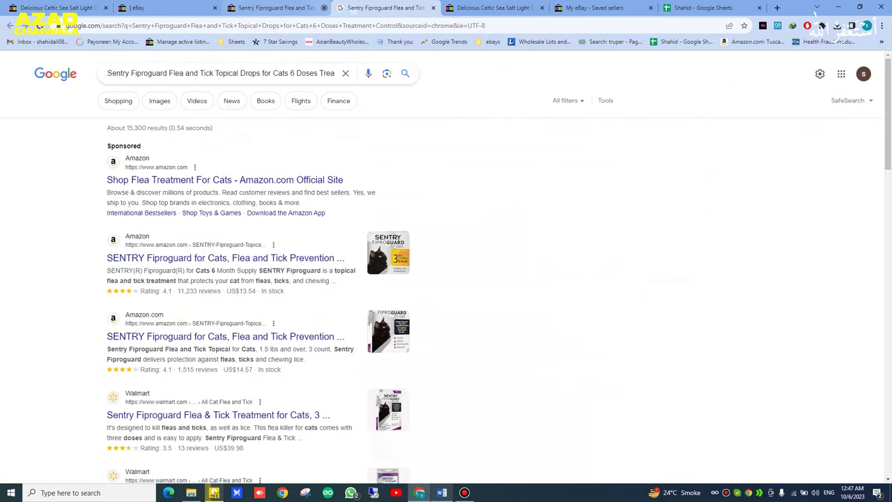
left_click(324, 9)
left_click(324, 8)
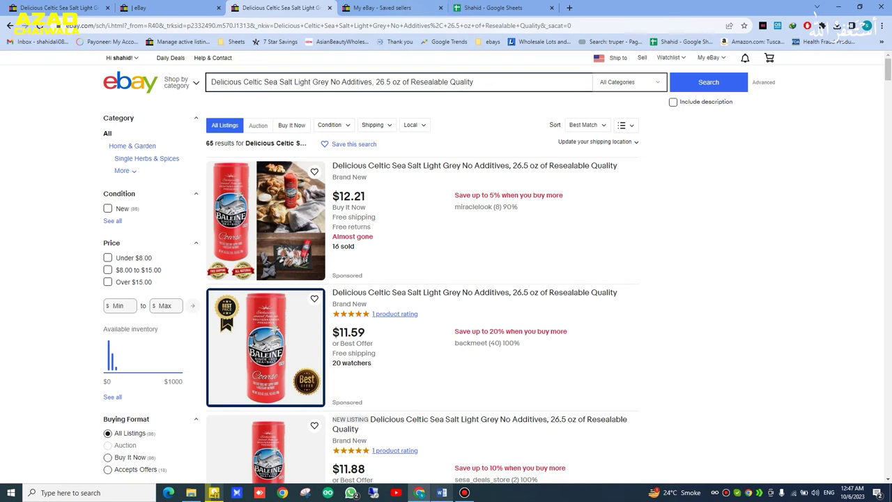
Step: Examine the competing sellers' prices and sold quantities in the eBay results for the Celtic sea salt title
scroll(422, 279, "down", 1)
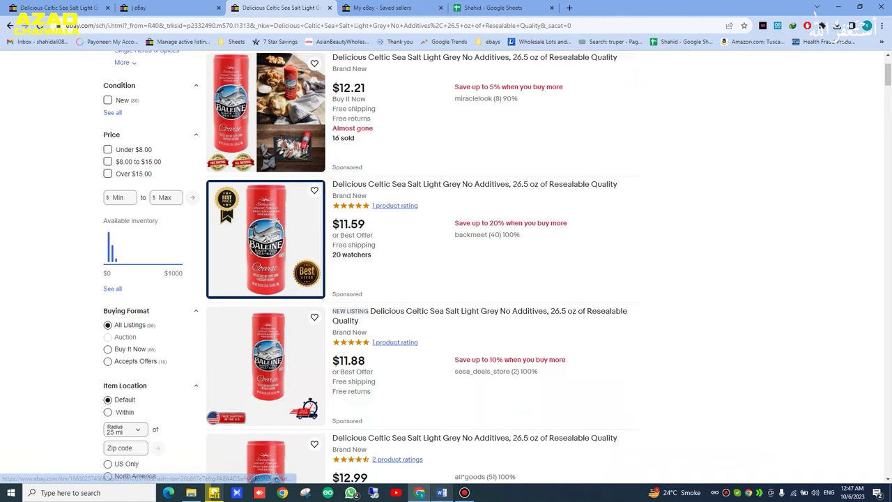
scroll(422, 279, "up", 1)
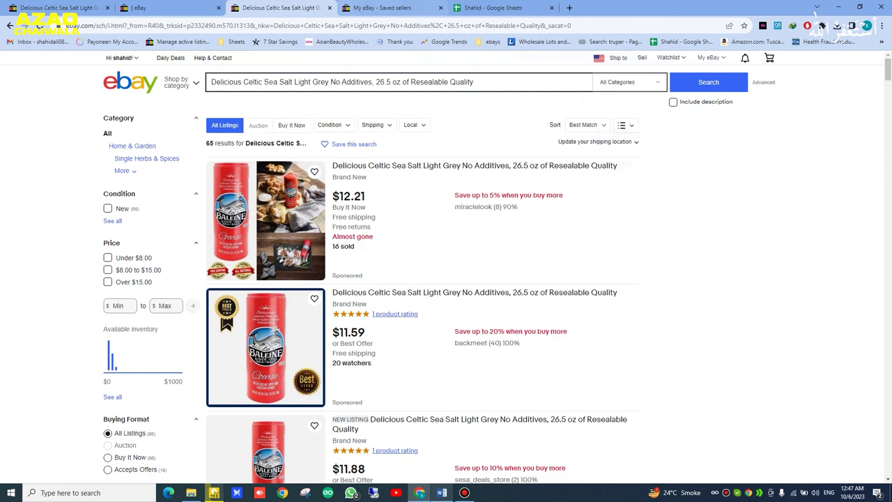
scroll(422, 278, "down", 3)
scroll(422, 278, "up", 3)
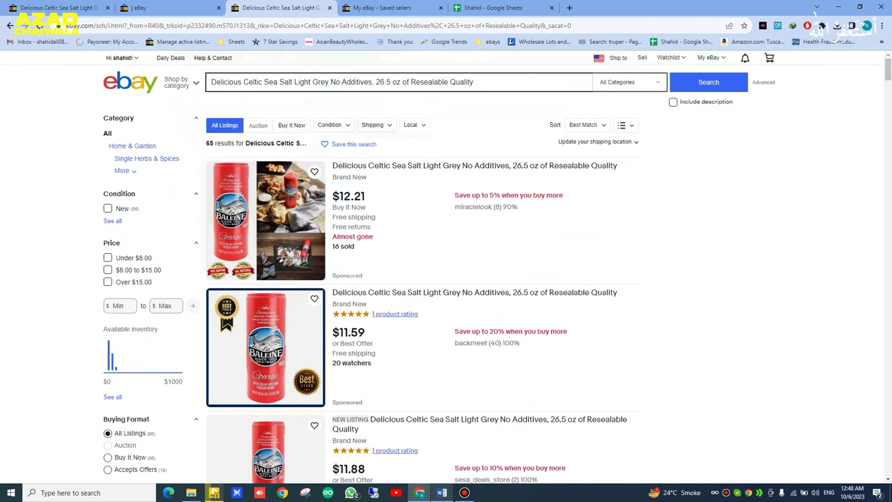
scroll(446, 279, "down", 15)
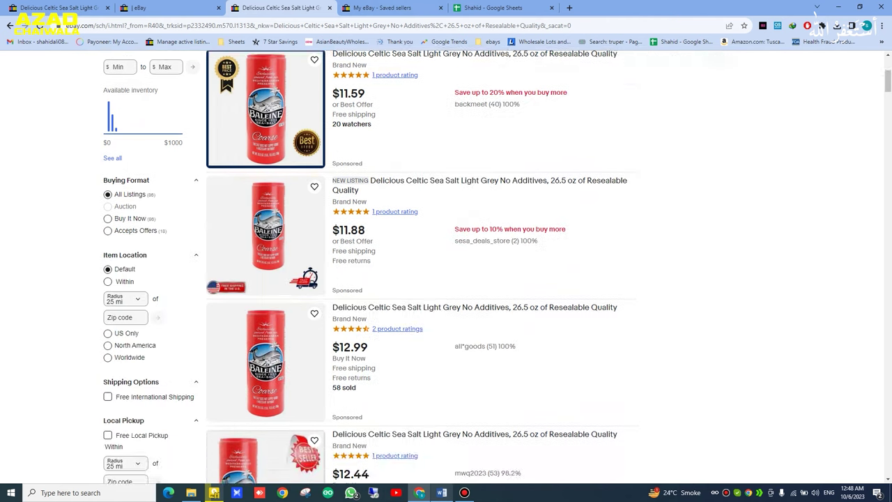
scroll(446, 278, "up", 15)
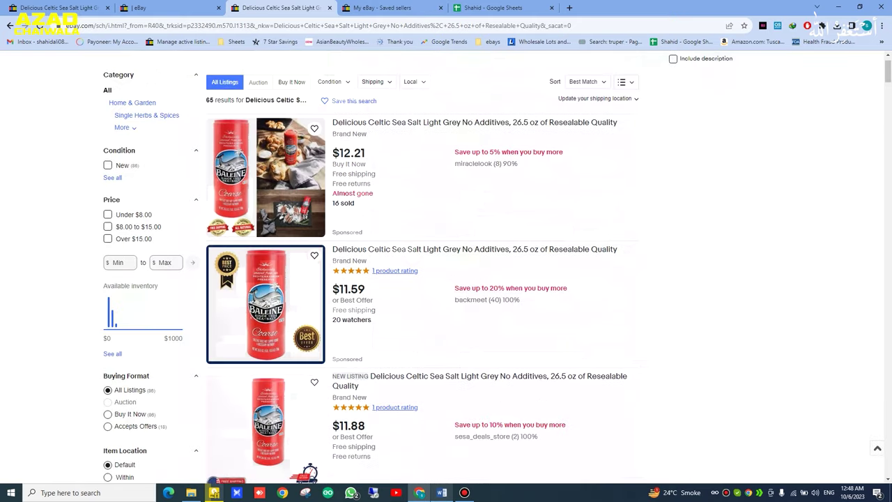
scroll(446, 279, "down", 6)
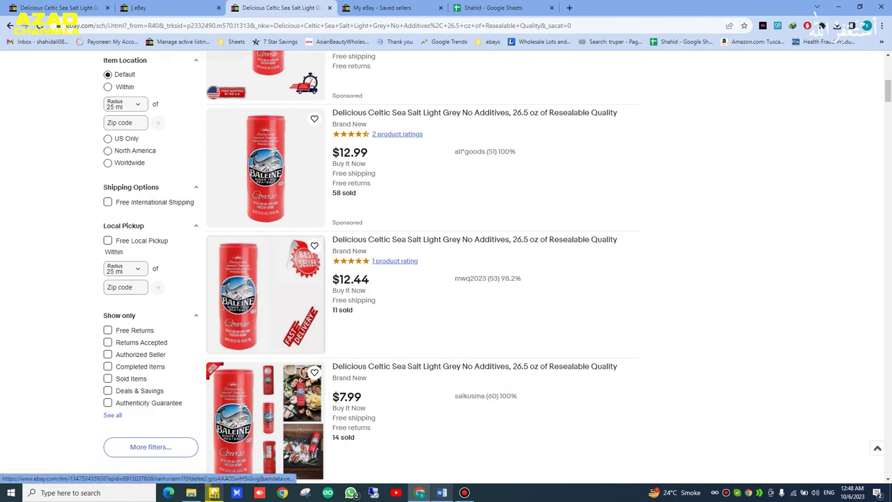
scroll(265, 346, "up", 7)
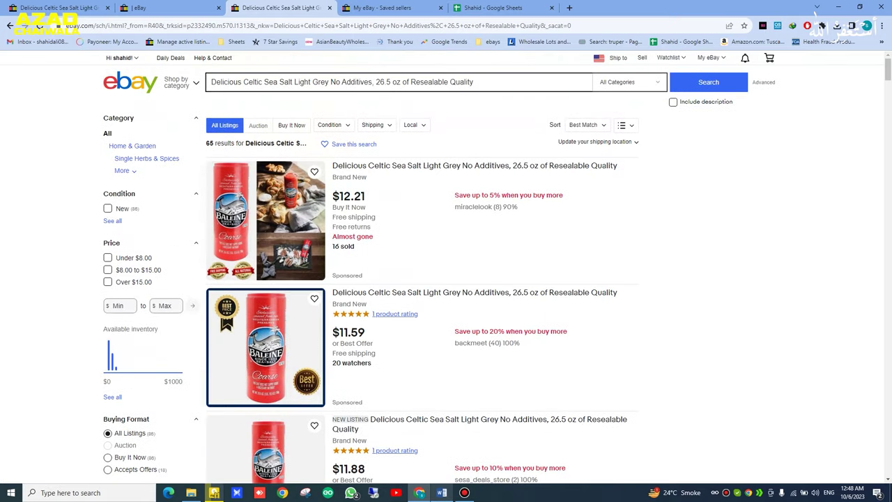
Step: Filter the Celtic sea salt search results to New condition and Sold Items
left_click(107, 208)
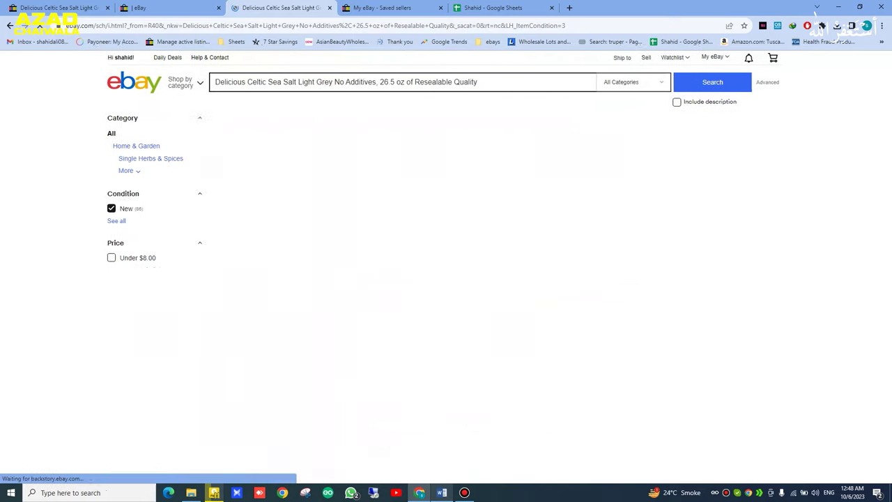
scroll(446, 264, "down", 3)
scroll(264, 411, "down", 4)
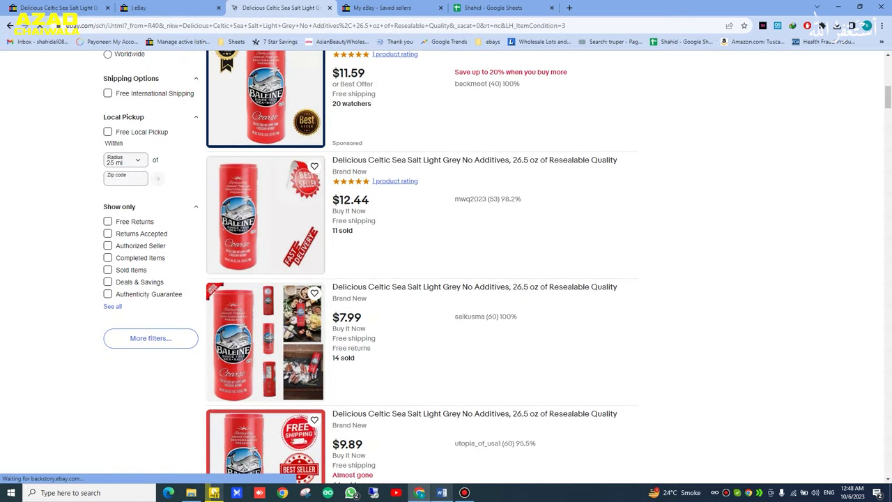
left_click(108, 270)
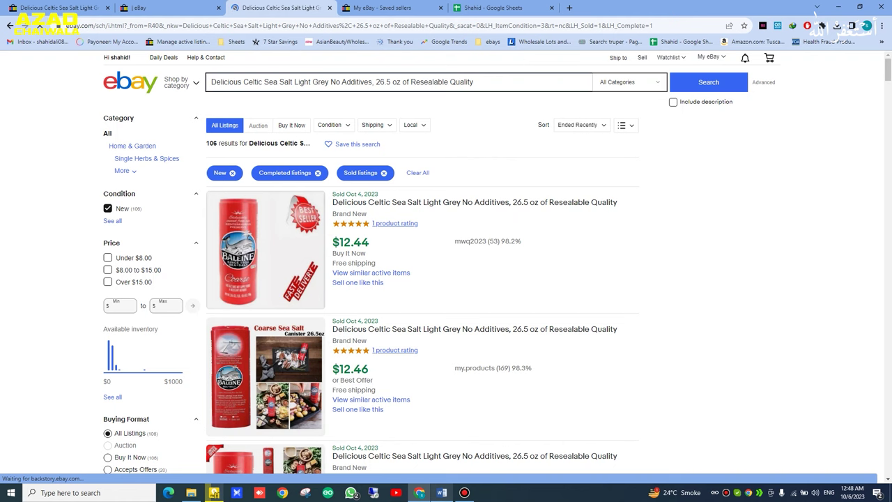
Step: Open the first several sold Celtic sea salt listings from the filtered search results in separate tabs
middle_click(266, 250)
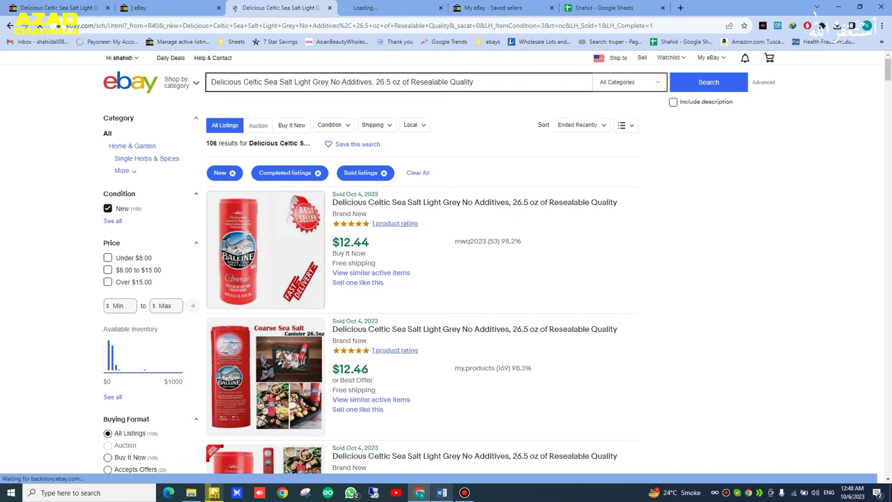
scroll(418, 279, "down", 5)
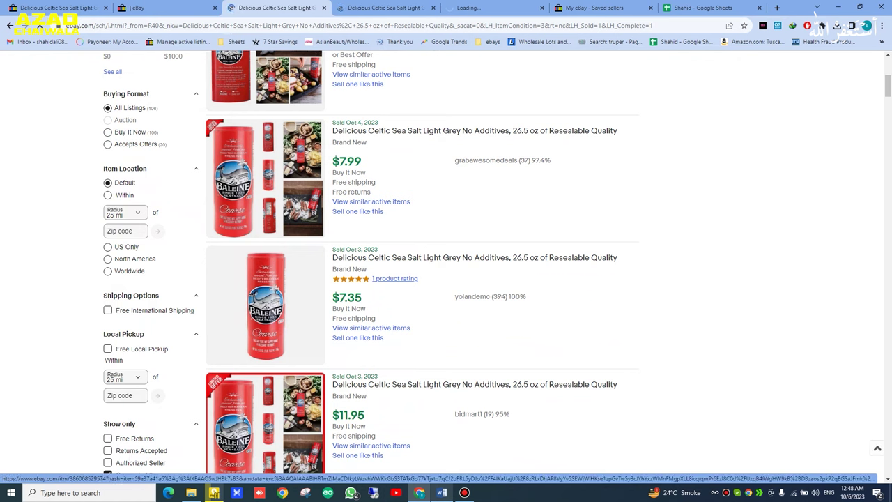
middle_click(266, 81)
middle_click(266, 179)
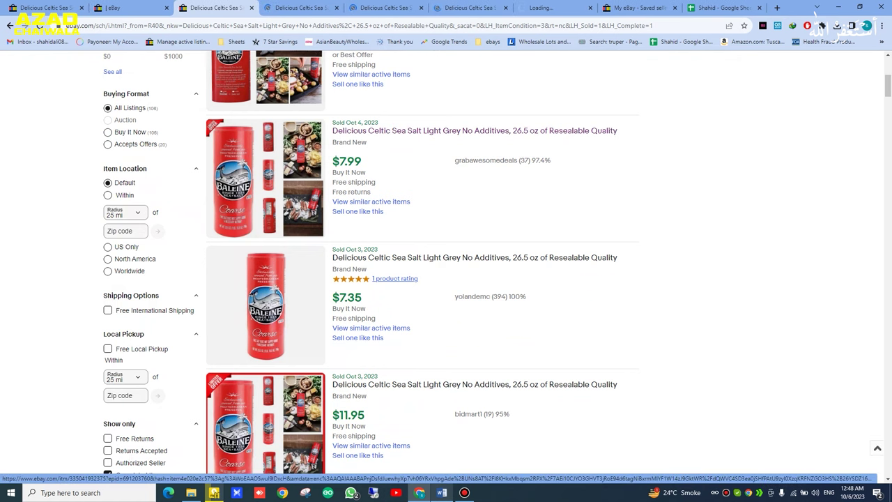
scroll(446, 279, "down", 3)
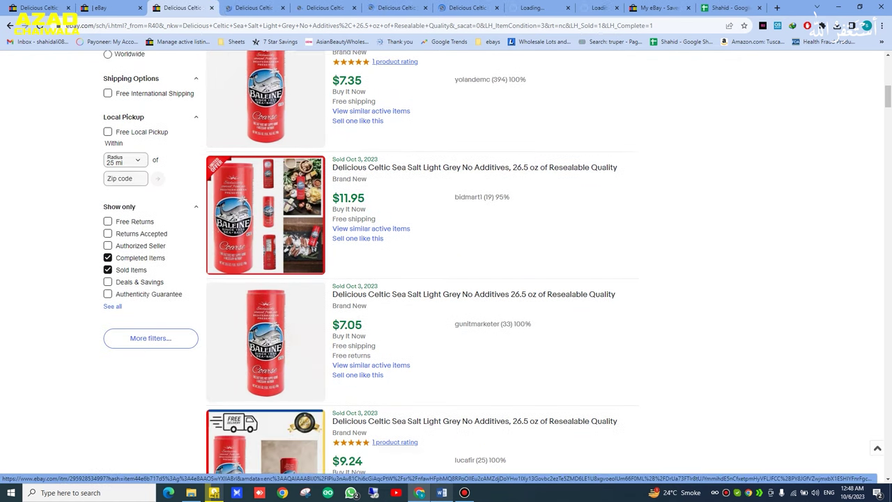
scroll(418, 279, "down", 2)
Step: Look through the opened Celtic sea salt listings and close the one from the already saved seller
left_click(248, 9)
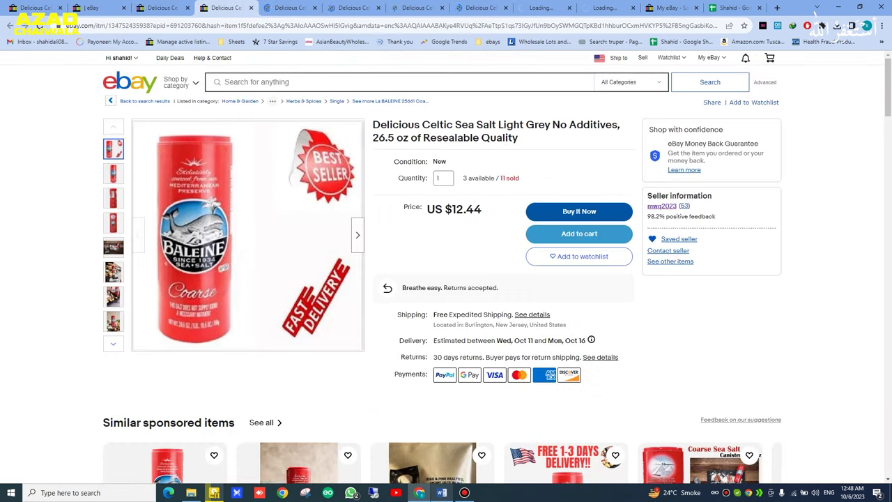
key("ctrl+Tab")
key("ctrl+Tab")
key("ctrl+Tab")
key("ctrl+Tab")
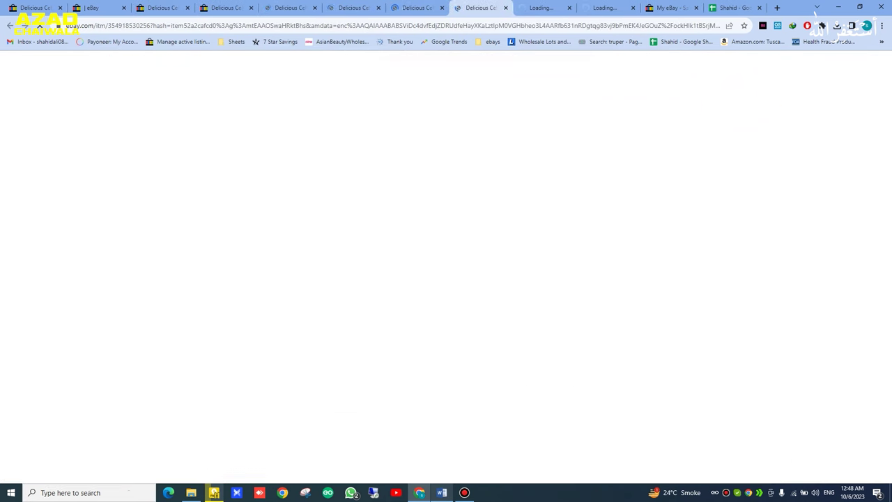
left_click(544, 9)
left_click(606, 9)
left_click(226, 8)
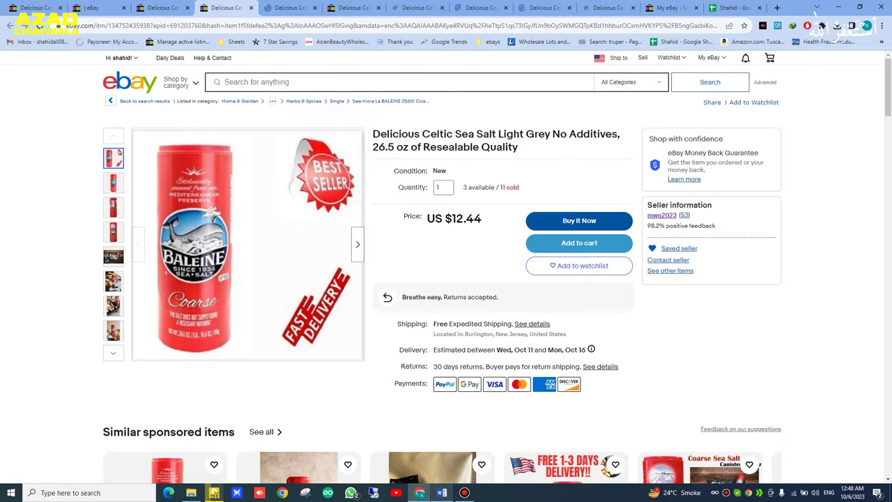
left_click(251, 8)
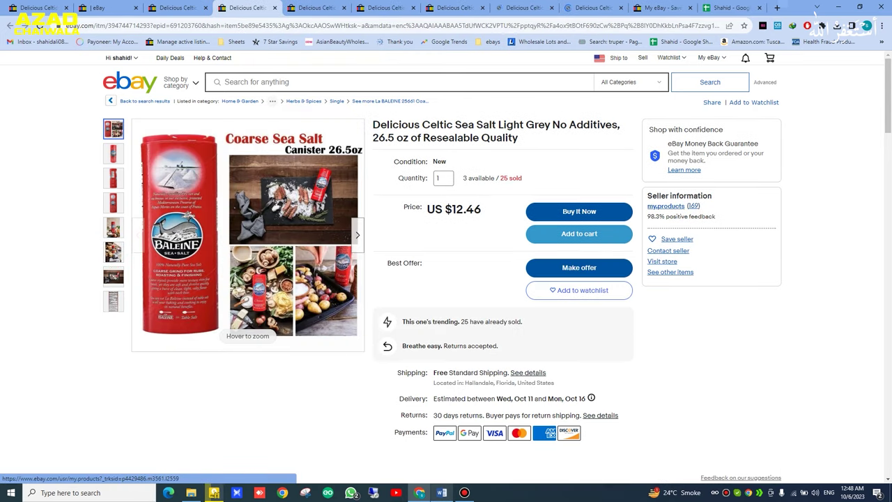
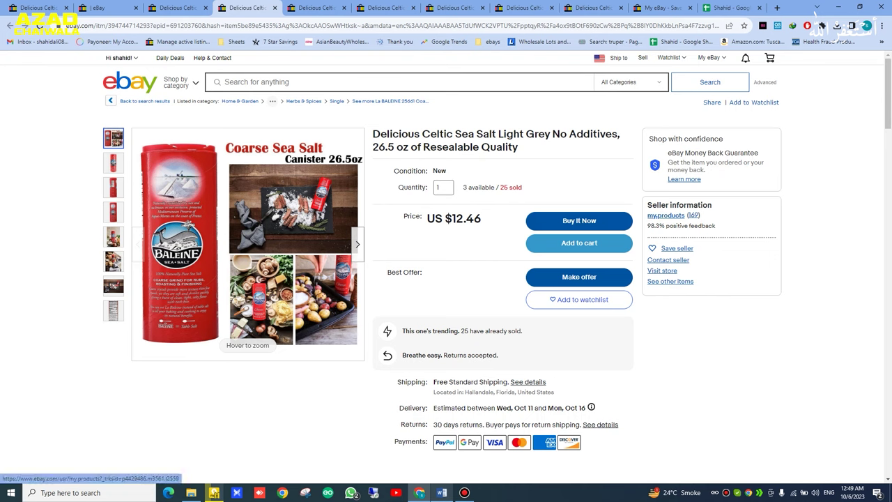
Step: Open the seller profiles from the my.products, grabawesomedeals and following two Celtic sea salt listings
left_click(667, 216)
left_click(320, 8)
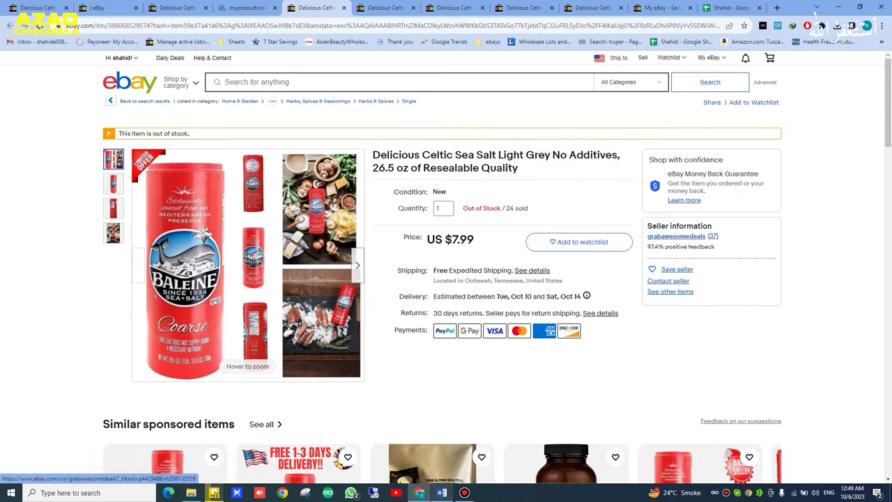
left_click(674, 235)
key("ctrl+Tab")
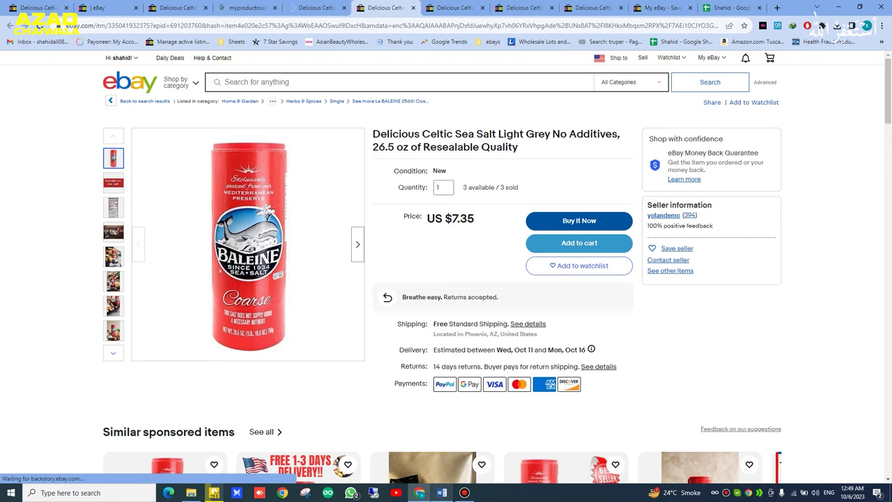
key("ctrl+Tab")
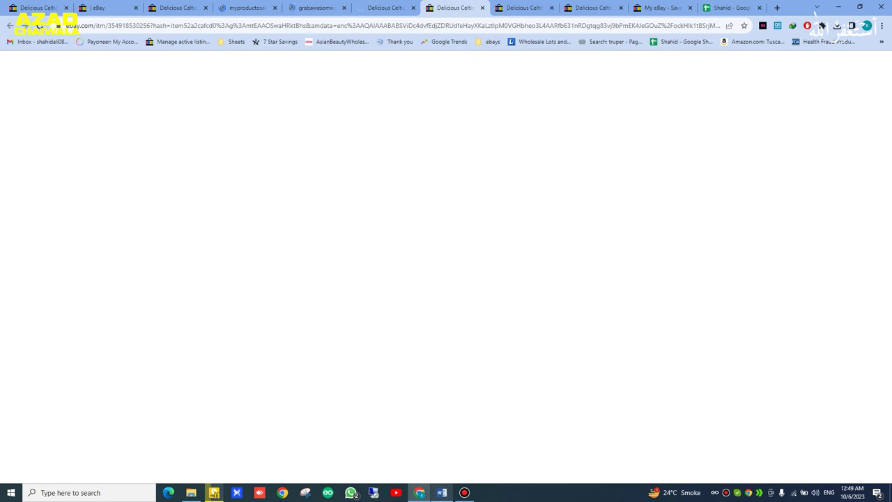
left_click(659, 215)
left_click(589, 8)
Step: Review the opened seller profiles and show the full item lists of grabawesomedeals and the seller in the following tab
left_click(247, 8)
key("ctrl+Tab")
key("ctrl+Tab")
key("ctrl+shift+Tab")
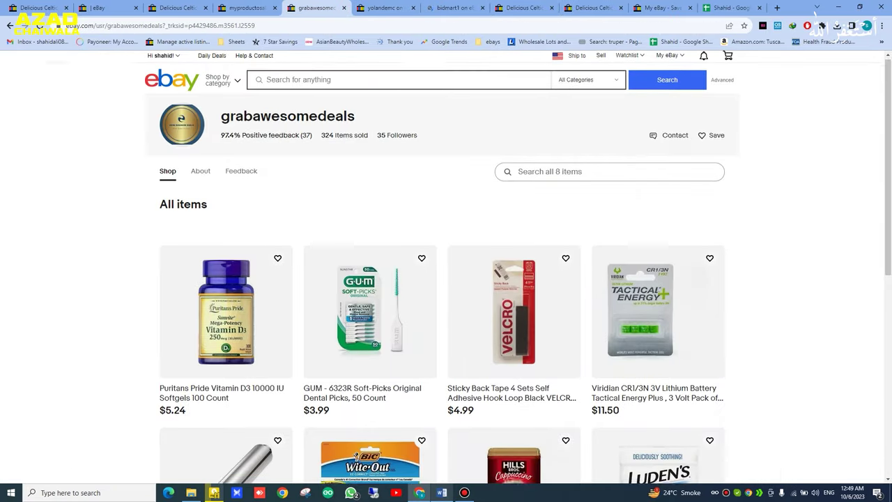
scroll(446, 278, "down", 5)
key("ctrl+Tab")
scroll(446, 278, "down", 15)
key("ctrl+shift+Tab")
scroll(446, 279, "down", 8)
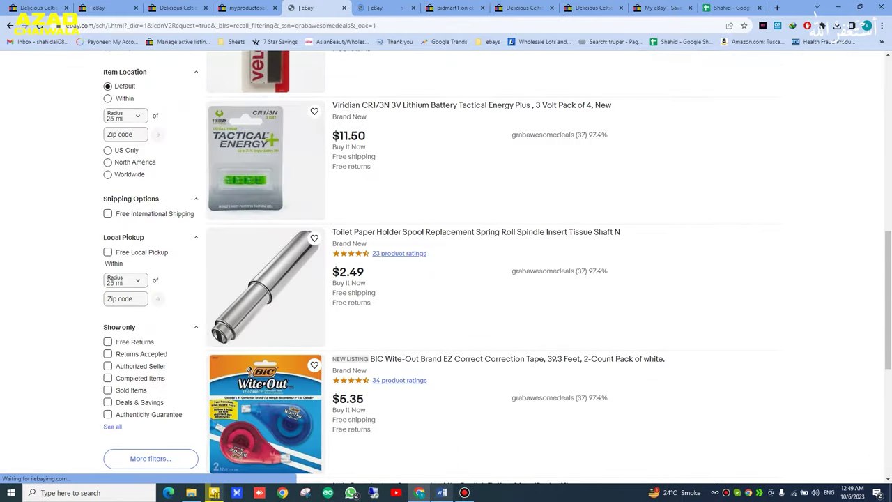
Step: Filter the grabawesomedeals items to New condition, US Only location, Buy It Now format and Sold Items
left_click(150, 459)
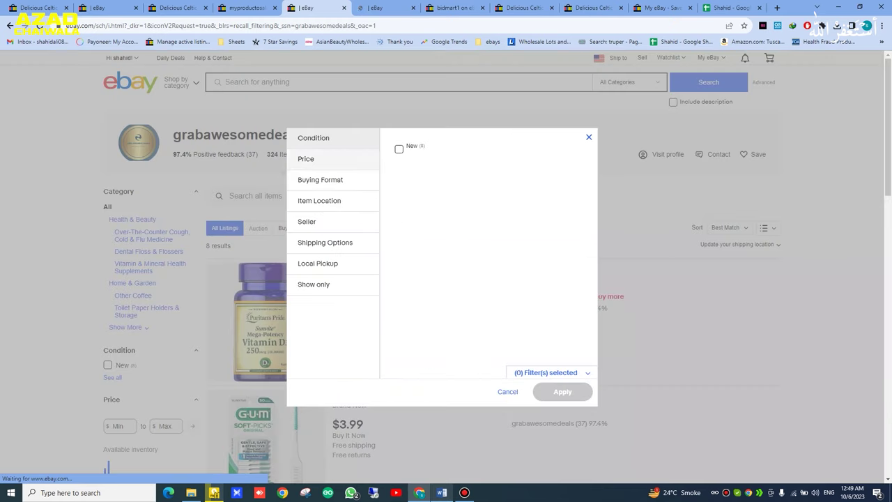
left_click(398, 149)
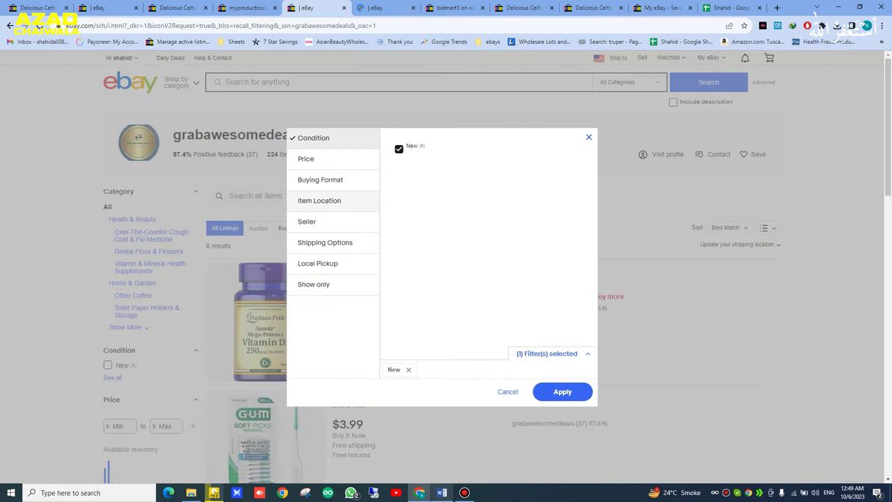
left_click(319, 201)
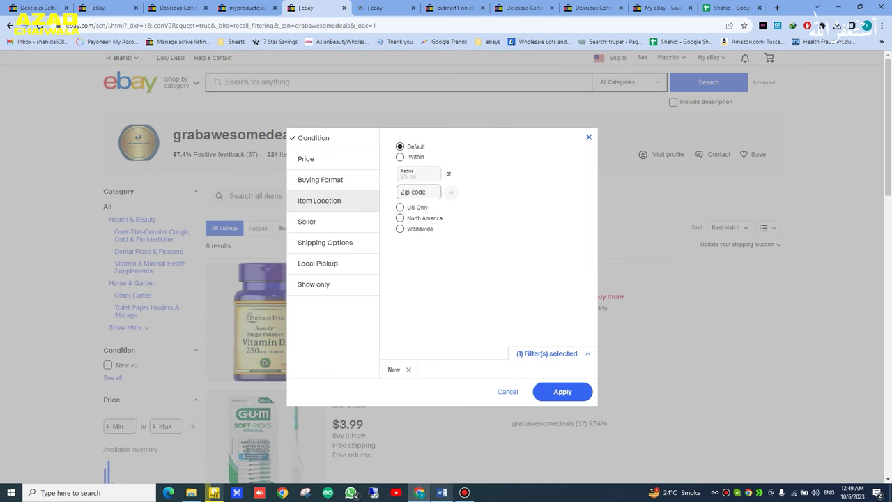
left_click(400, 208)
left_click(321, 180)
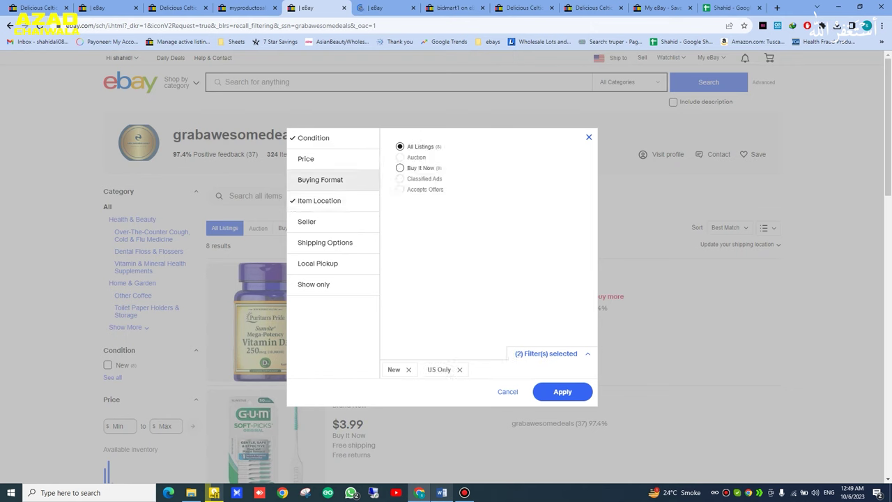
left_click(399, 168)
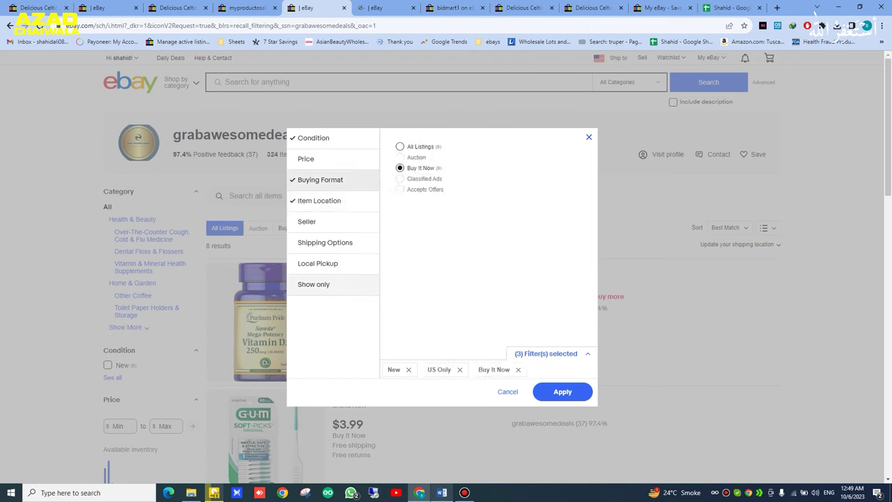
left_click(313, 285)
left_click(400, 195)
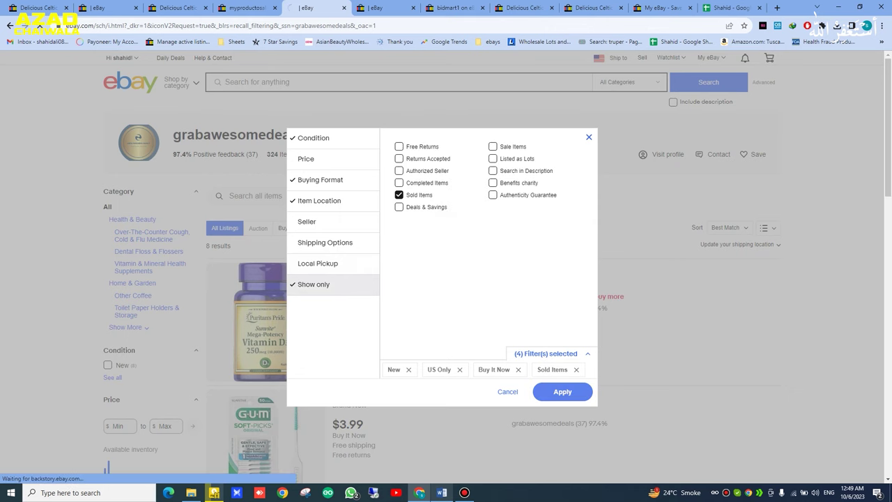
Step: Open the sold Puritans Pride Vitamin D3 10000 IU Softgels listing in a new tab
scroll(446, 279, "down", 3)
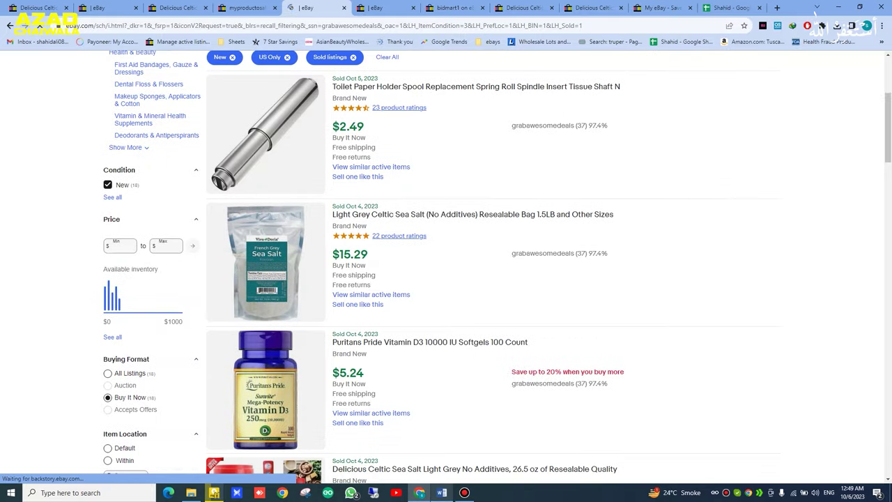
scroll(446, 278, "down", 1)
scroll(405, 272, "down", 1)
right_click(406, 235)
left_click(432, 243)
key("ctrl+Tab")
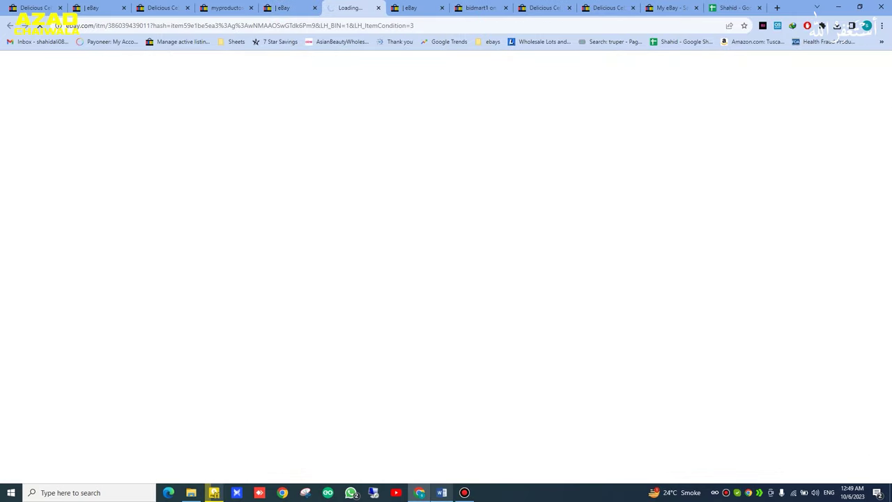
Step: View the purchase history of the Vitamin D3 listing and examine the dates of its recent purchases
triple_click(492, 144)
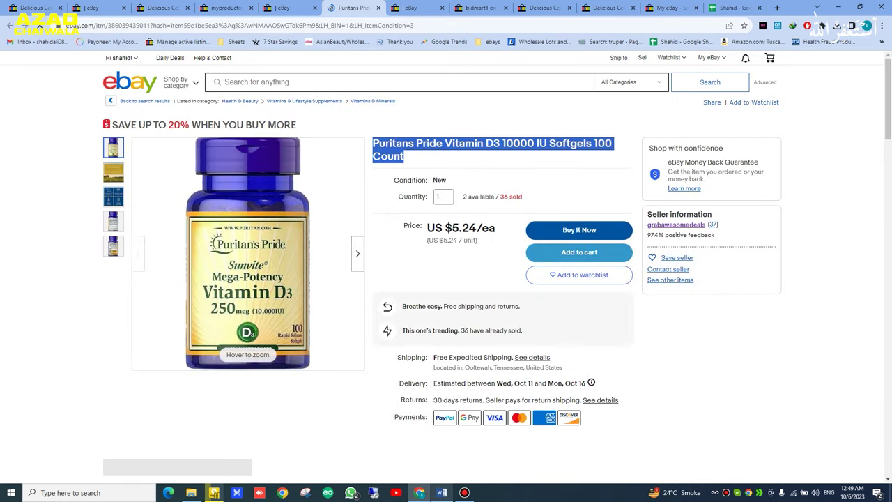
left_click(762, 25)
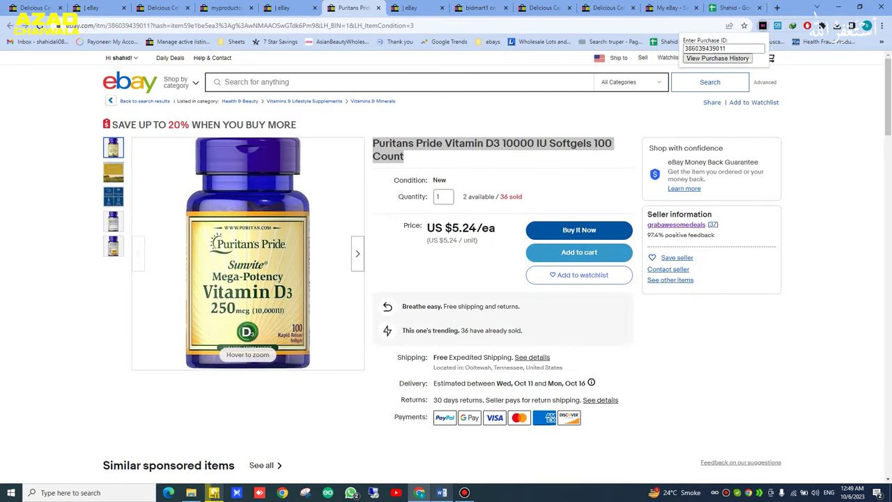
left_click(740, 59)
left_click_drag(738, 8, 401, 8)
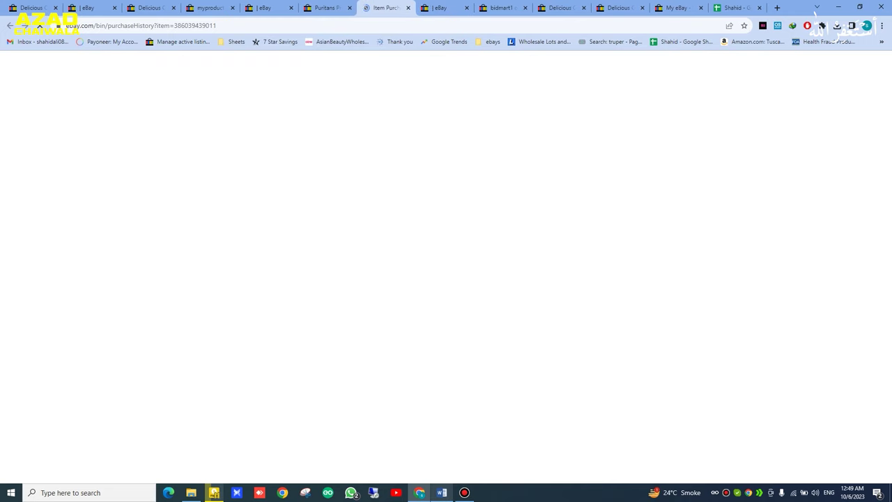
scroll(446, 278, "down", 4)
left_click_drag(500, 119, 584, 301)
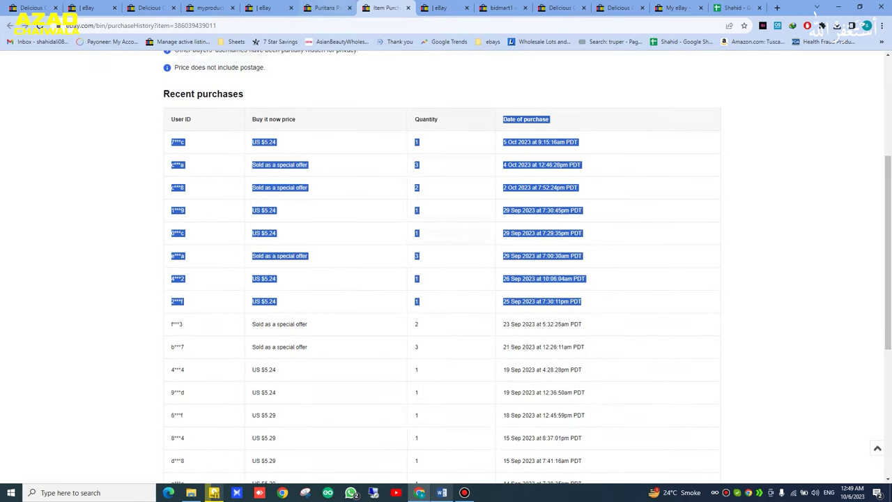
Step: Search Google for the Vitamin D3 listing's title and open the matching Amazon product page to check its price
left_click(328, 9)
right_click(468, 148)
left_click(550, 174)
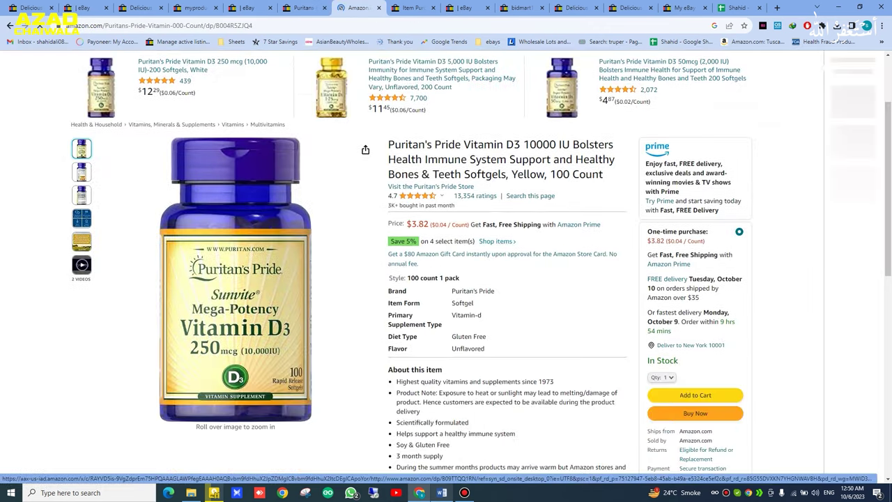
scroll(441, 183, "down", 2)
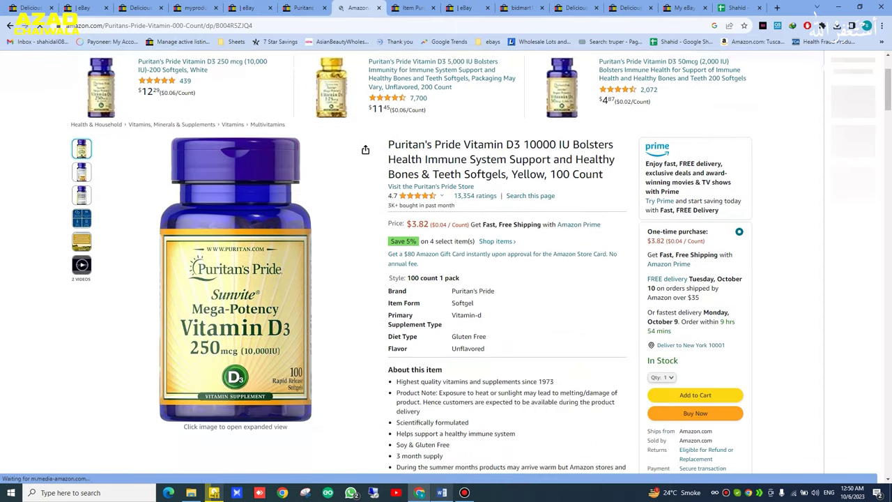
Step: Compare the eBay and Amazon Vitamin D3 pages, and close them along with the purchase history and the unfiltered seller item list
left_click(295, 8)
key("ctrl+Tab")
key("ctrl+shift+Tab")
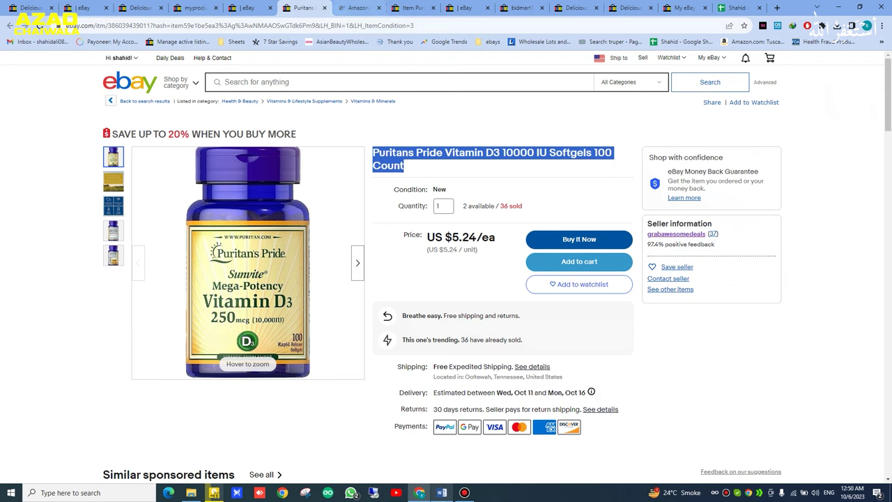
key("ctrl+w")
key("ctrl+w")
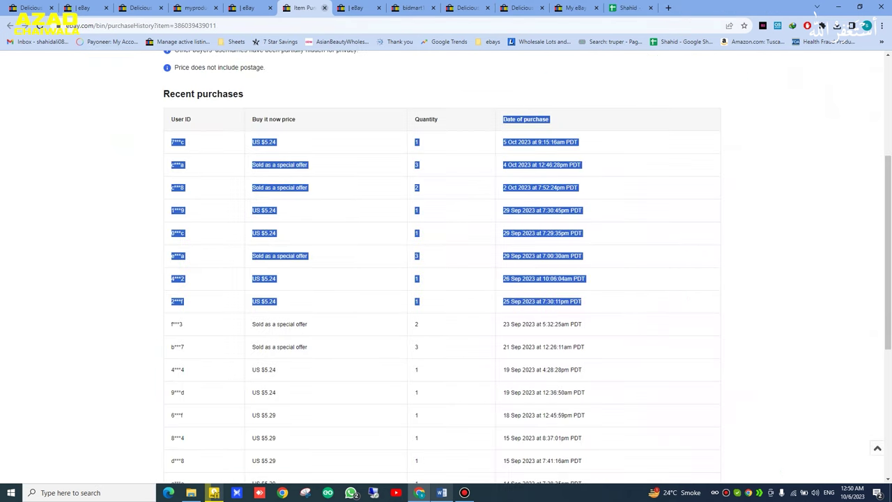
left_click(324, 7)
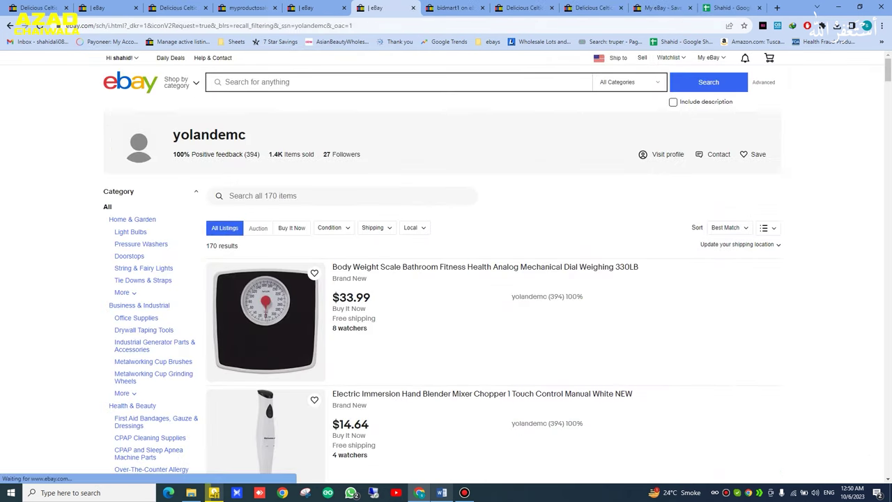
key("ctrl+w")
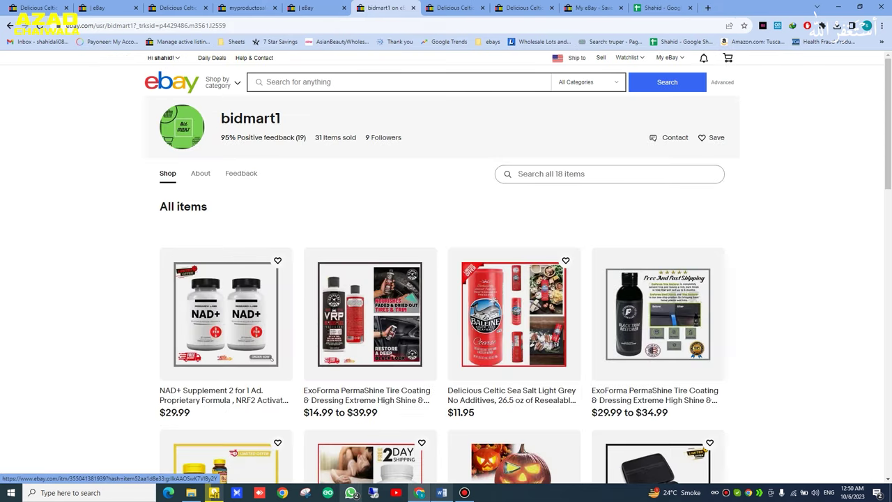
Step: Check the product hunting topics in the Word course outline, and load the suggested Amazon kickdown door stopper page in the browser
left_click(441, 492)
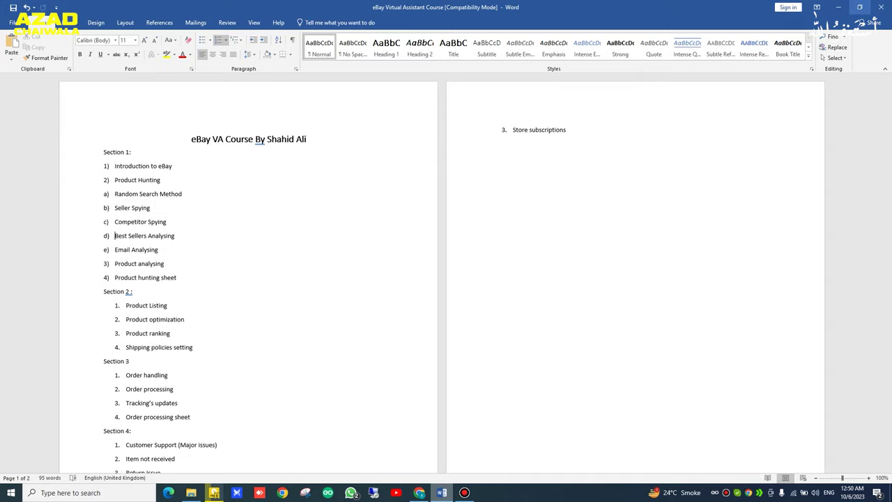
left_click(838, 7)
left_click(341, 8)
left_click(349, 26)
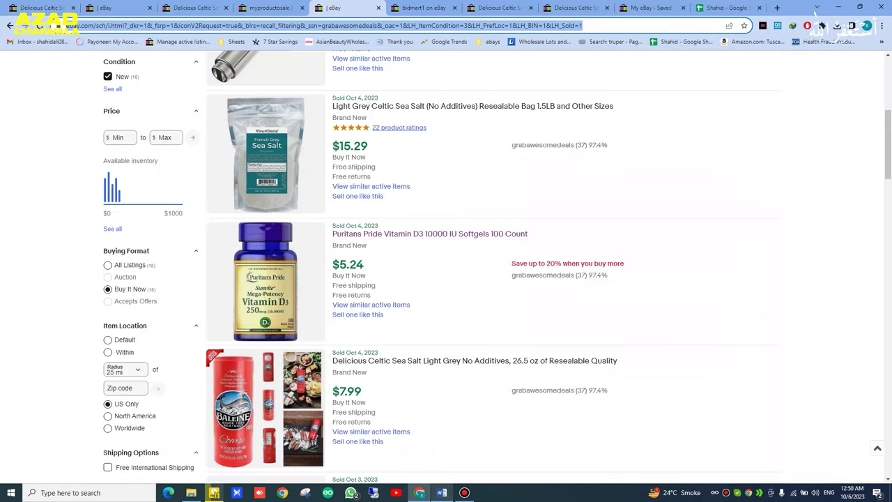
type("amazon.com/Kickdown-Stoppers-Holder-Stopper-Kickstand/dp/B07XNTRTZC?th")
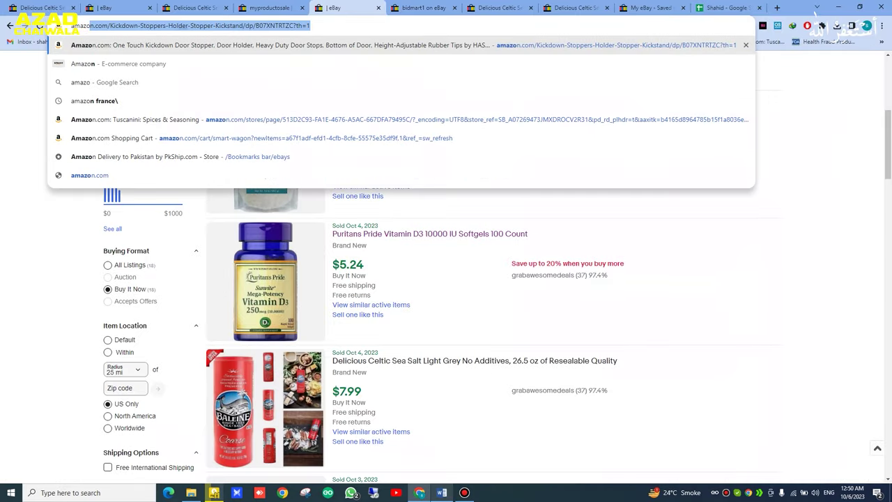
key("Return")
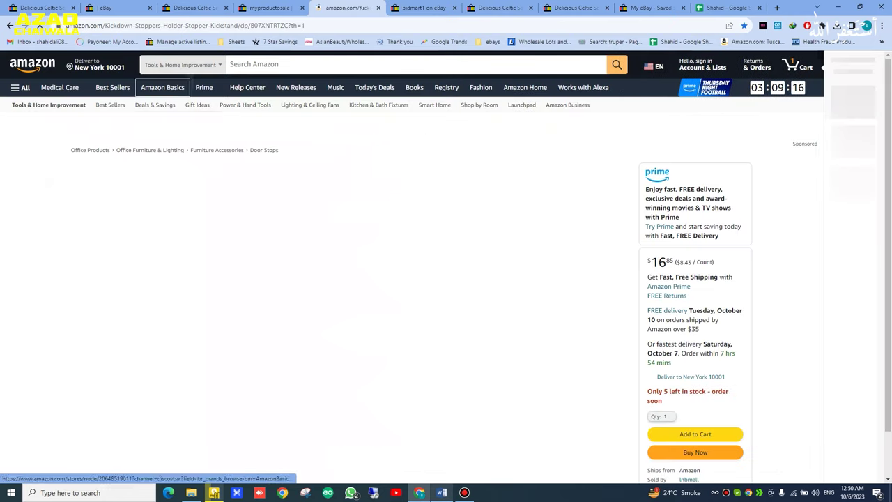